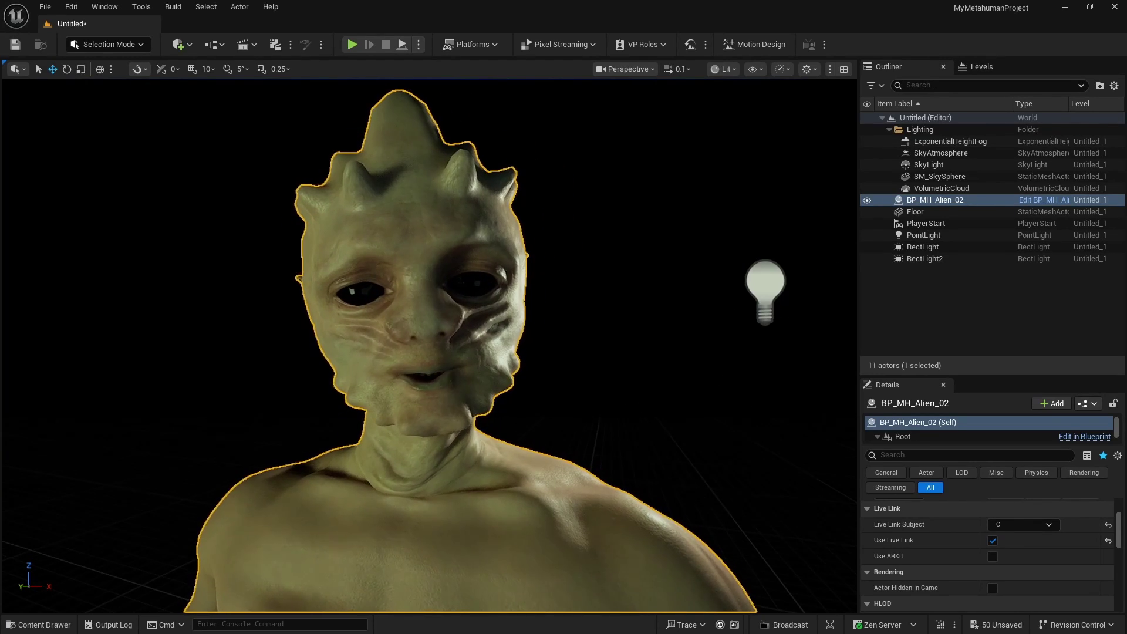
Step: Create a new MetaHuman Character asset in the MetaHumans folder and open it for editing
{"action": "key", "text": "ctrl+space"}
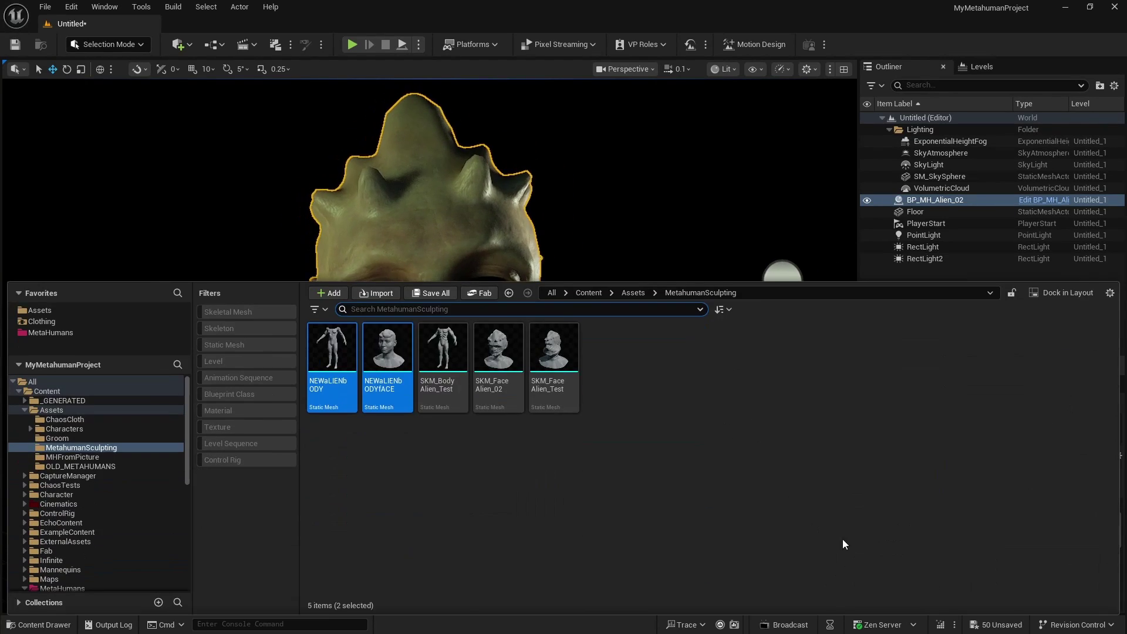
{"action": "left_click", "coordinate": [39, 333]}
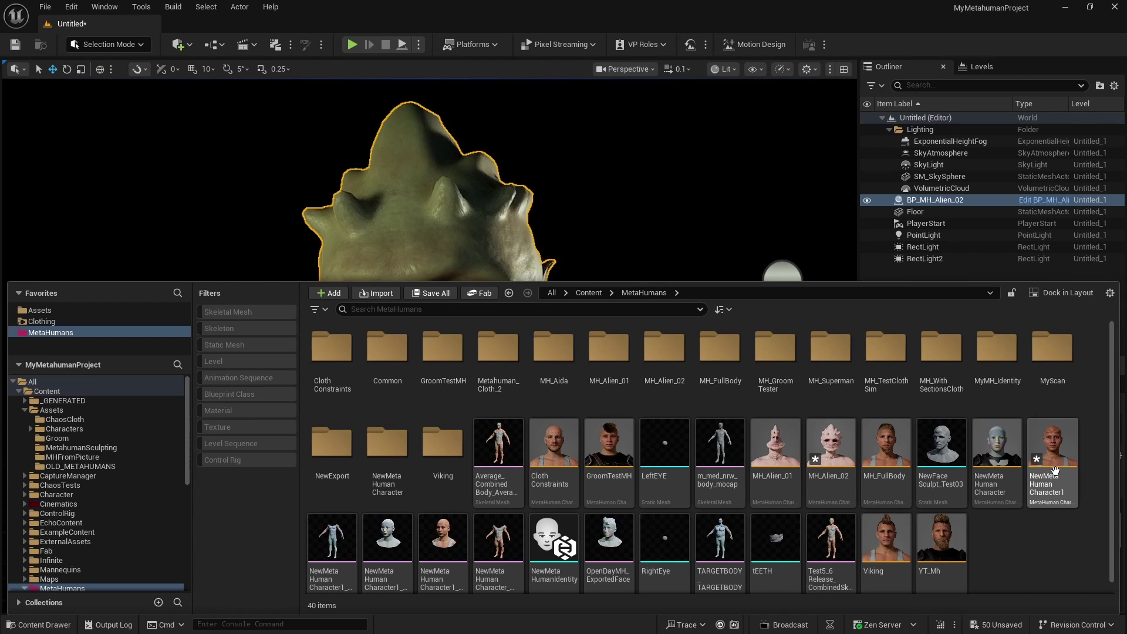
{"action": "right_click", "coordinate": [1014, 563]}
{"action": "mouse_move", "coordinate": [1024, 494]}
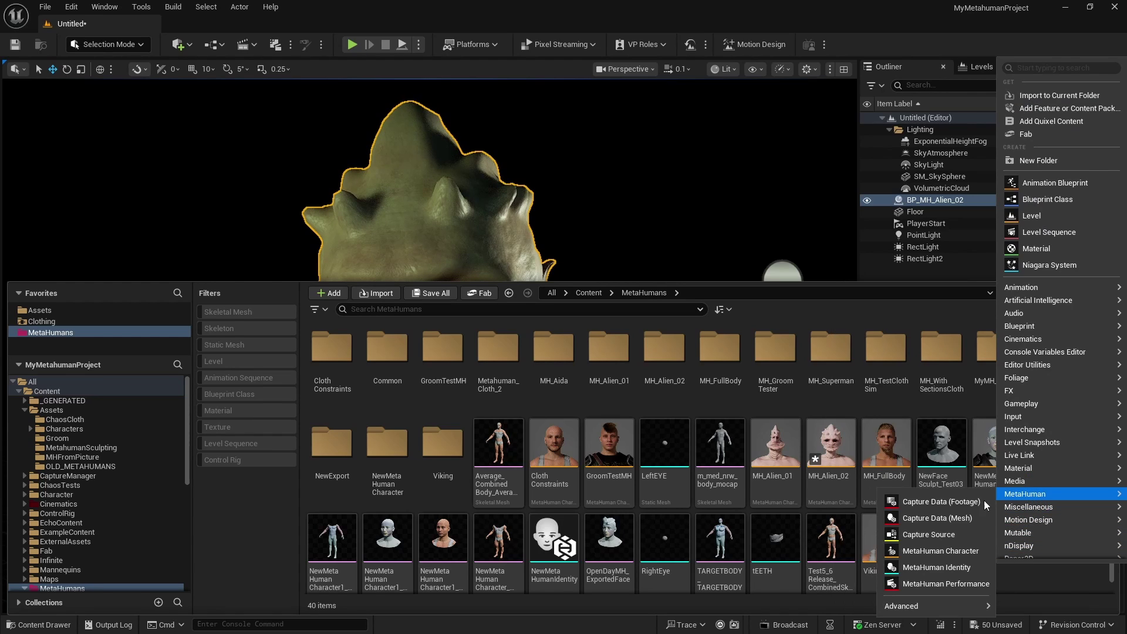
{"action": "left_click", "coordinate": [940, 550]}
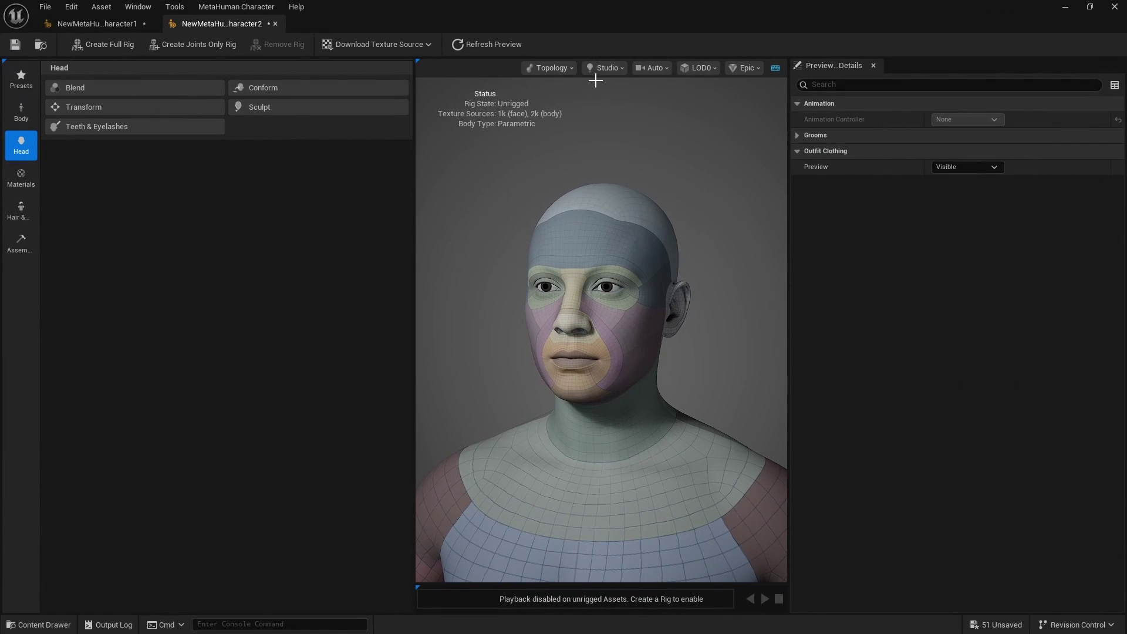
Step: Preview the new character with the Skin material and activate Sculpt for the head
{"action": "left_click", "coordinate": [570, 69]}
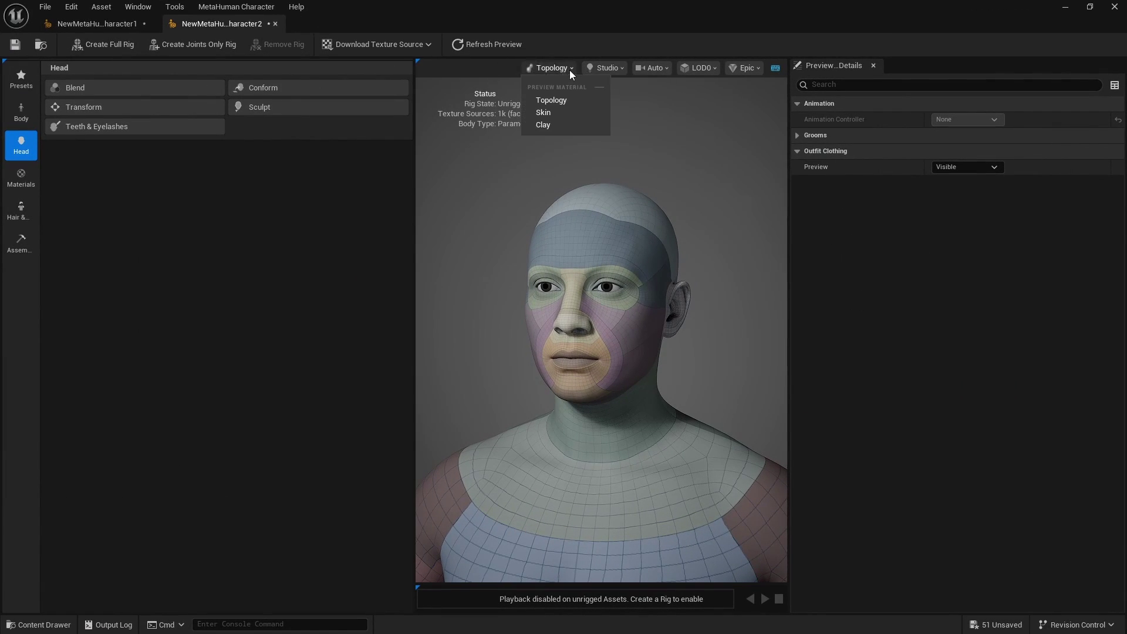
{"action": "left_click", "coordinate": [568, 118]}
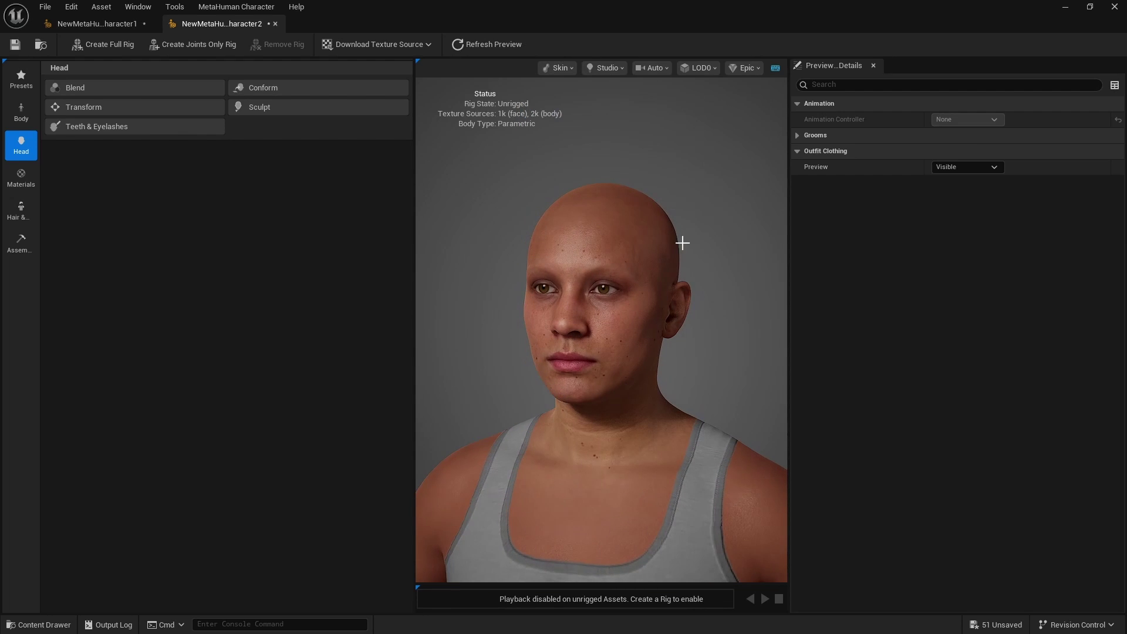
{"action": "left_click", "coordinate": [549, 68]}
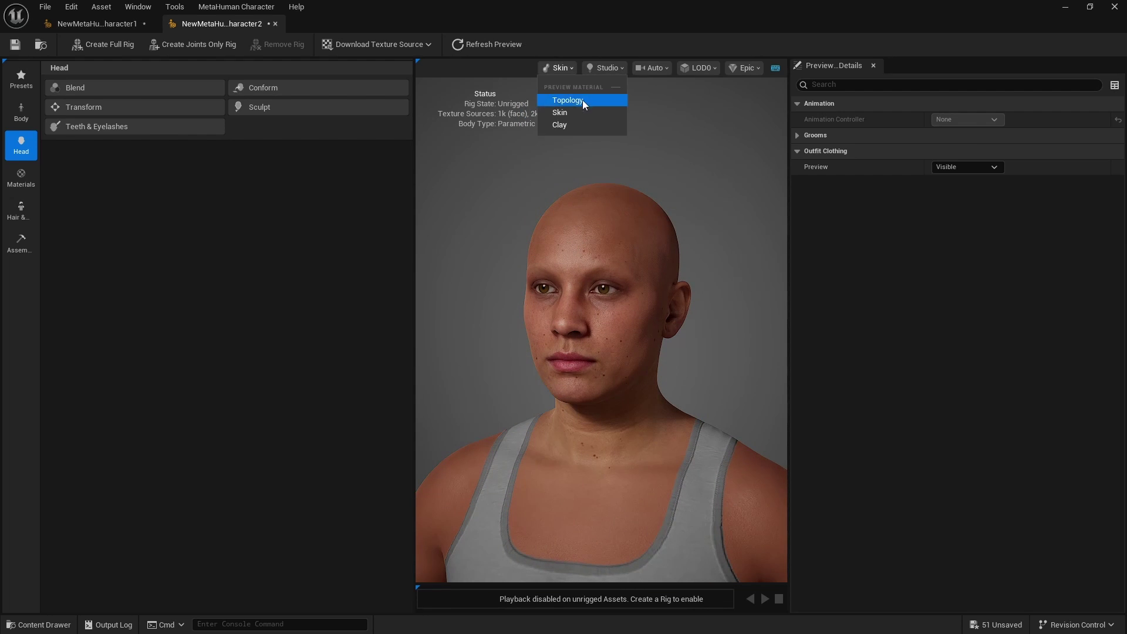
{"action": "left_click", "coordinate": [401, 135]}
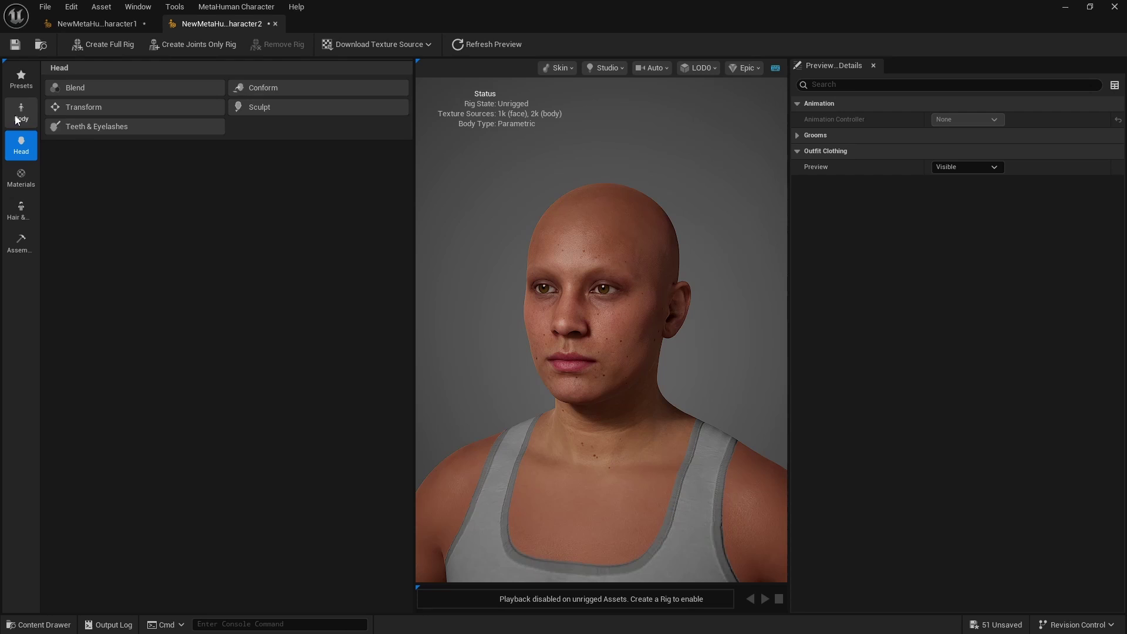
{"action": "left_click", "coordinate": [273, 111]}
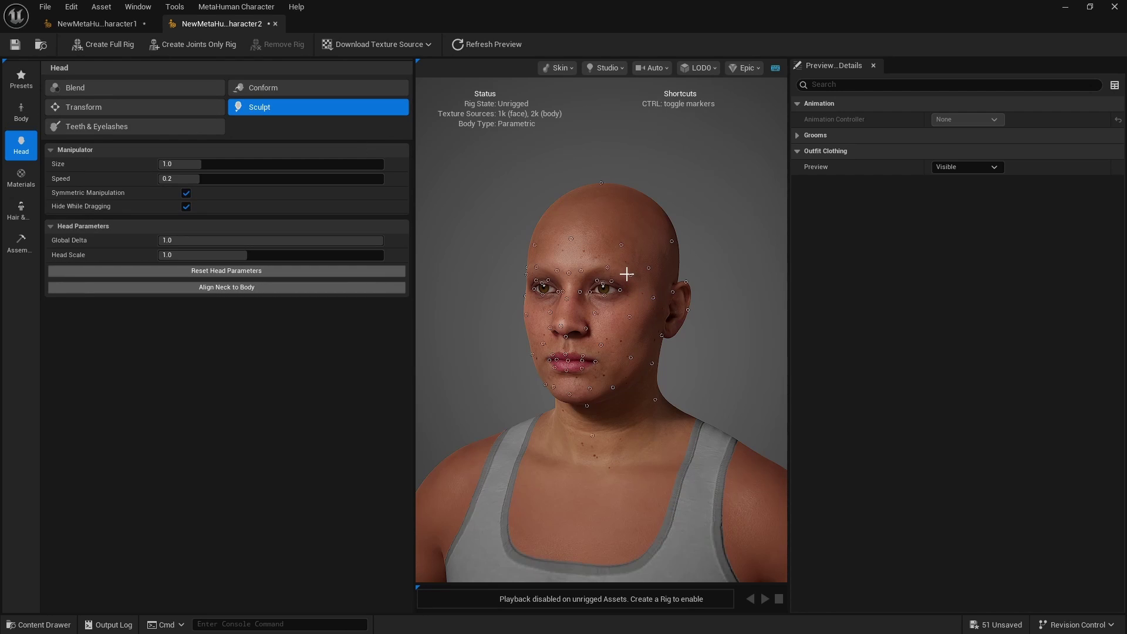
{"action": "left_click_drag", "start_coordinate": [629, 275], "coordinate": [633, 271]}
Step: Generate separate face and body skeletal mesh assets from the MetaHuman character
{"action": "left_click", "coordinate": [247, 7]}
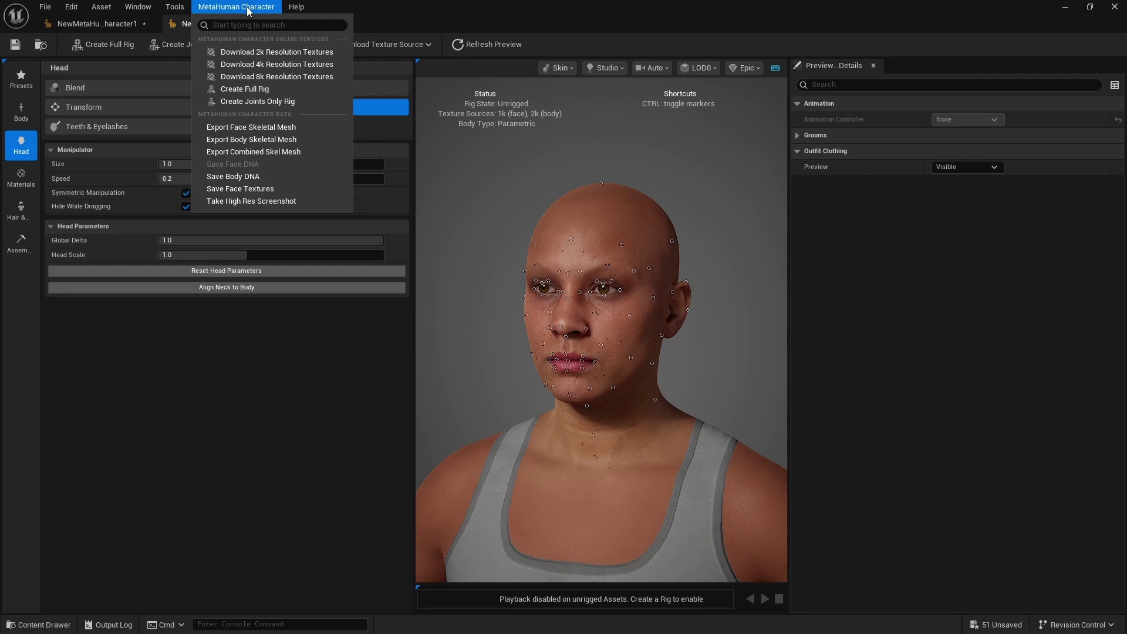
{"action": "left_click", "coordinate": [279, 128]}
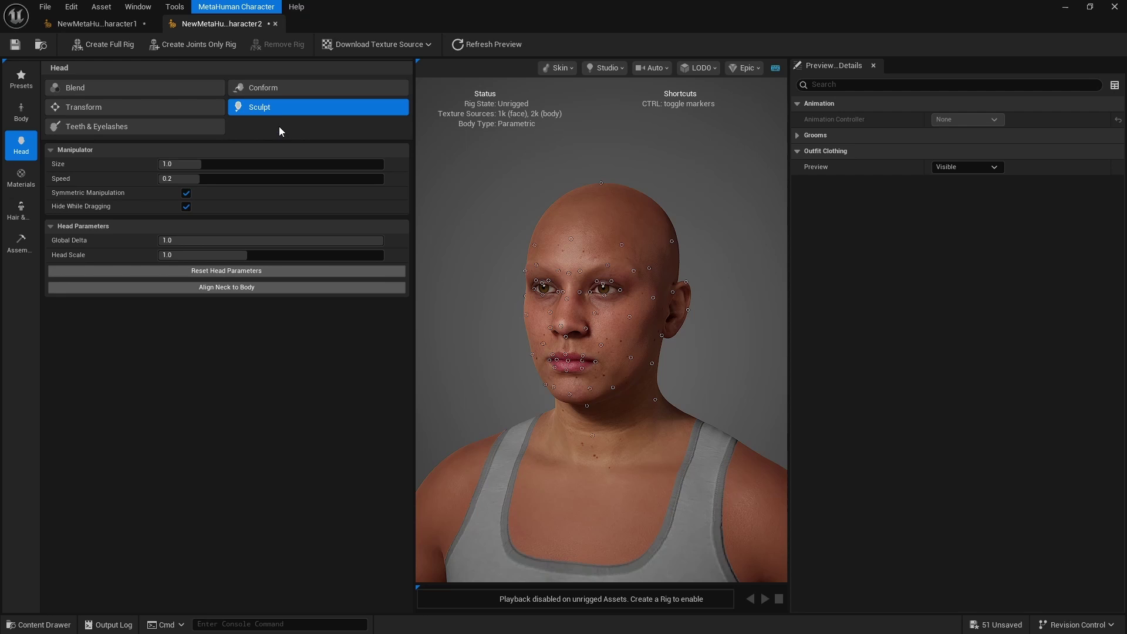
{"action": "left_click", "coordinate": [242, 8]}
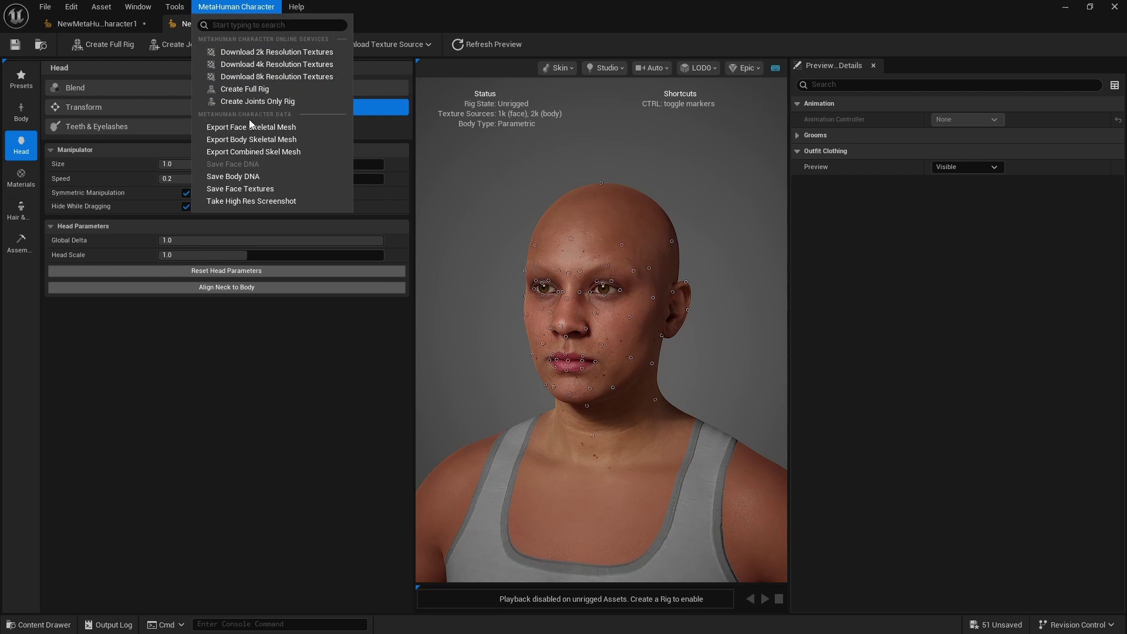
{"action": "left_click", "coordinate": [251, 139]}
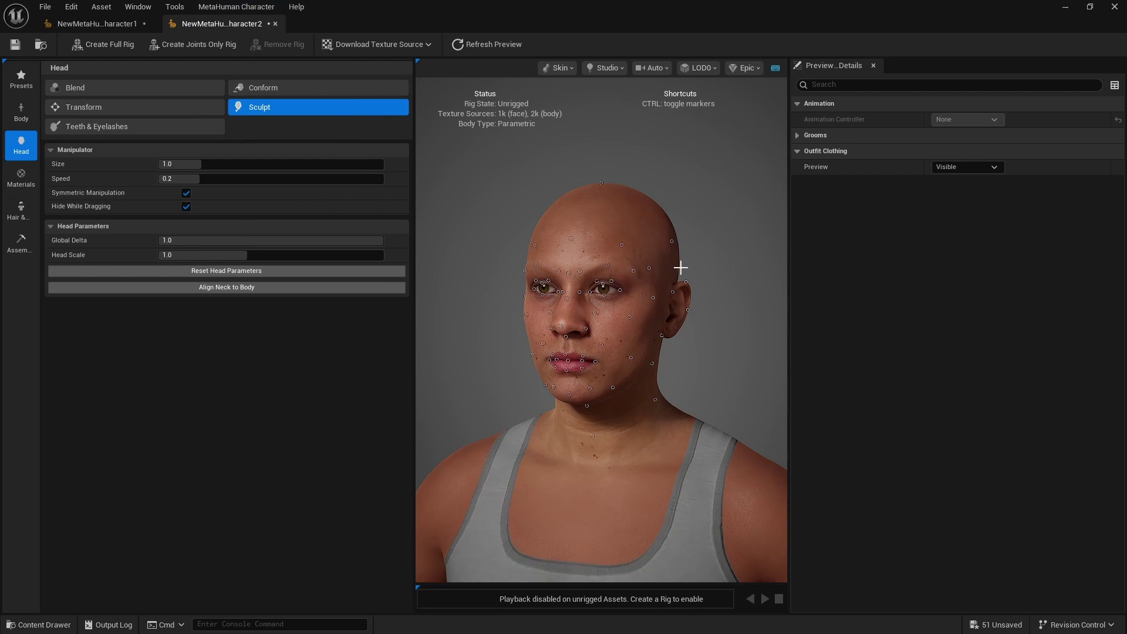
Step: Return to the project assets and export NewMetaHumanCharacter2's body skeletal mesh to the UE_Exports folder as an FBX named NewBody
{"action": "left_click", "coordinate": [1064, 8]}
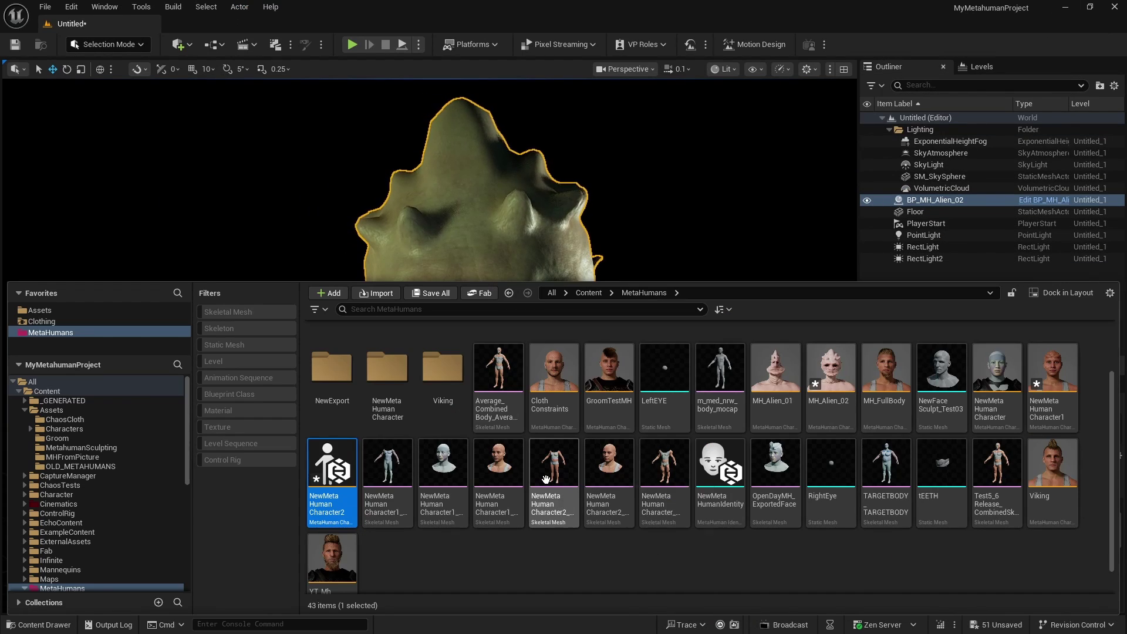
{"action": "left_click", "coordinate": [548, 478]}
{"action": "right_click", "coordinate": [551, 479]}
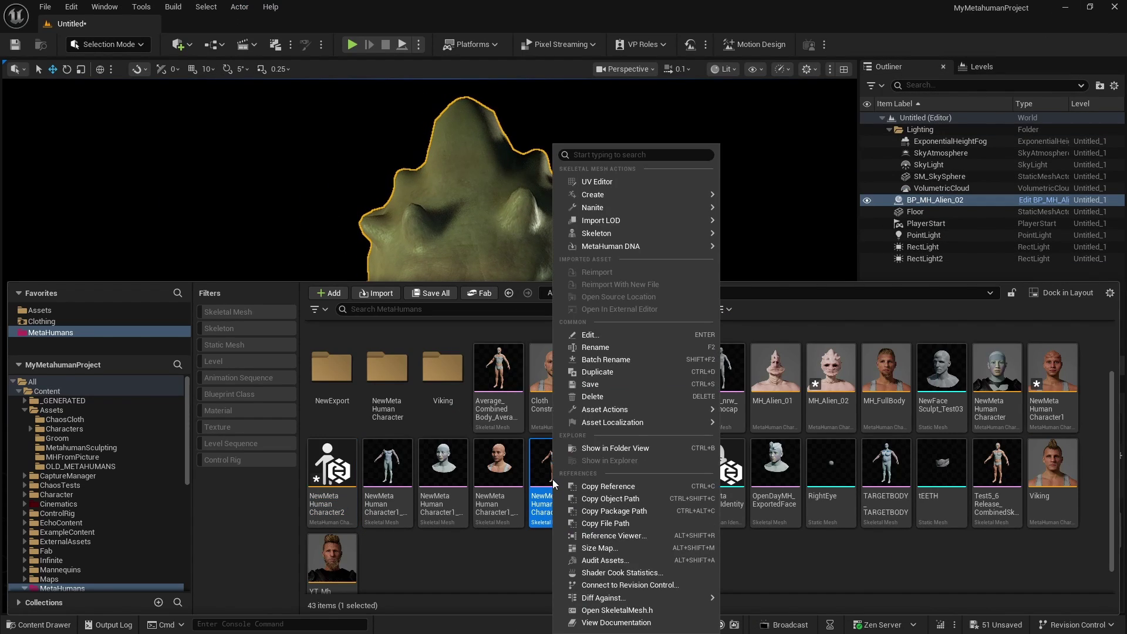
{"action": "mouse_move", "coordinate": [673, 414]}
{"action": "left_click", "coordinate": [766, 480]}
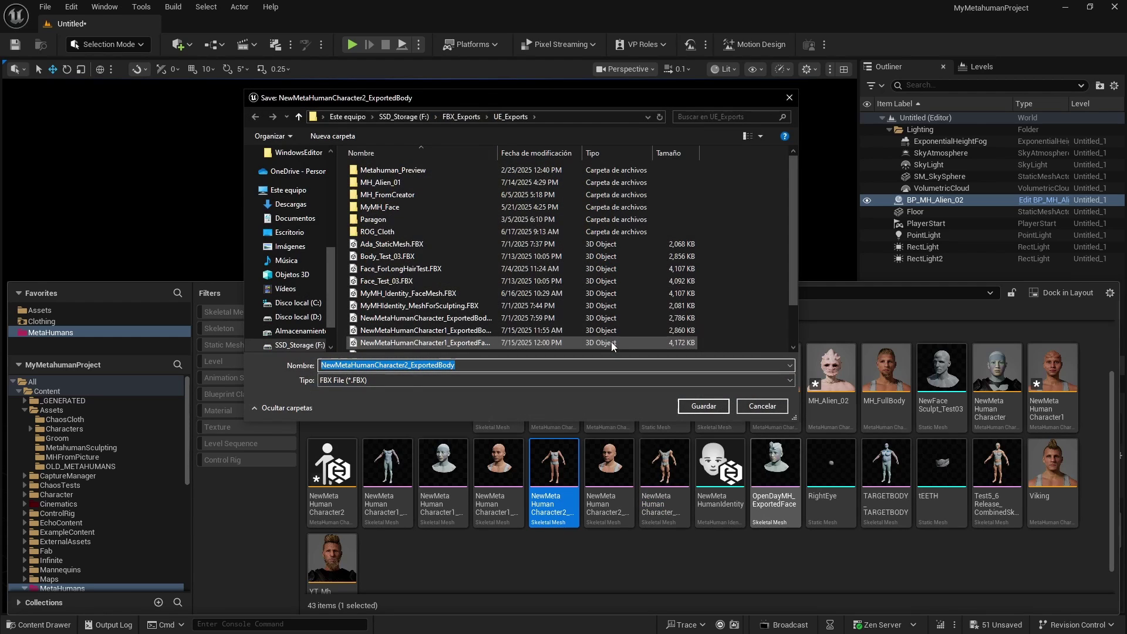
{"action": "type", "text": "NewBody"}
{"action": "key", "text": "Return"}
Step: Export NewMetaHumanCharacter2's face skeletal mesh to the same folder as NewFace.FBX
{"action": "left_click", "coordinate": [633, 447]}
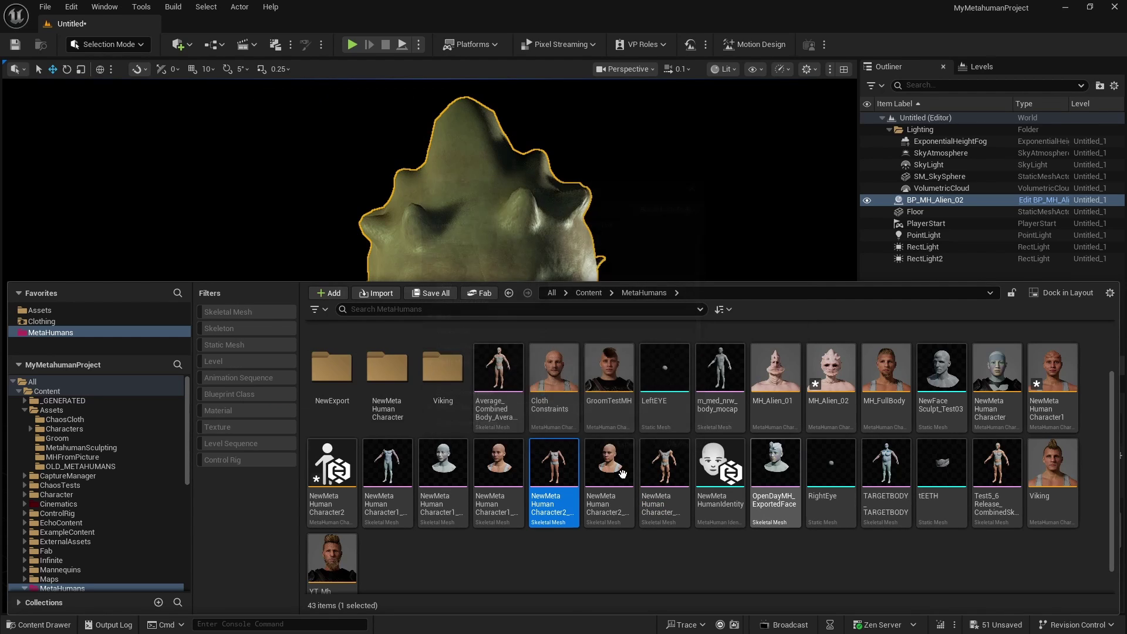
{"action": "right_click", "coordinate": [621, 473]}
{"action": "mouse_move", "coordinate": [699, 409]}
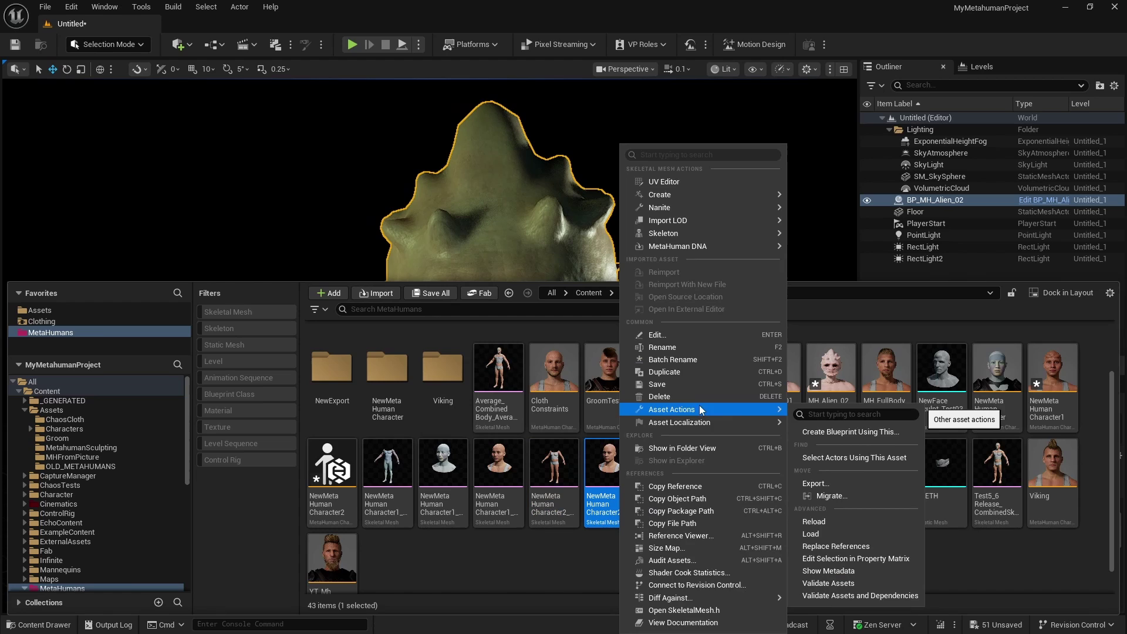
{"action": "left_click", "coordinate": [855, 481]}
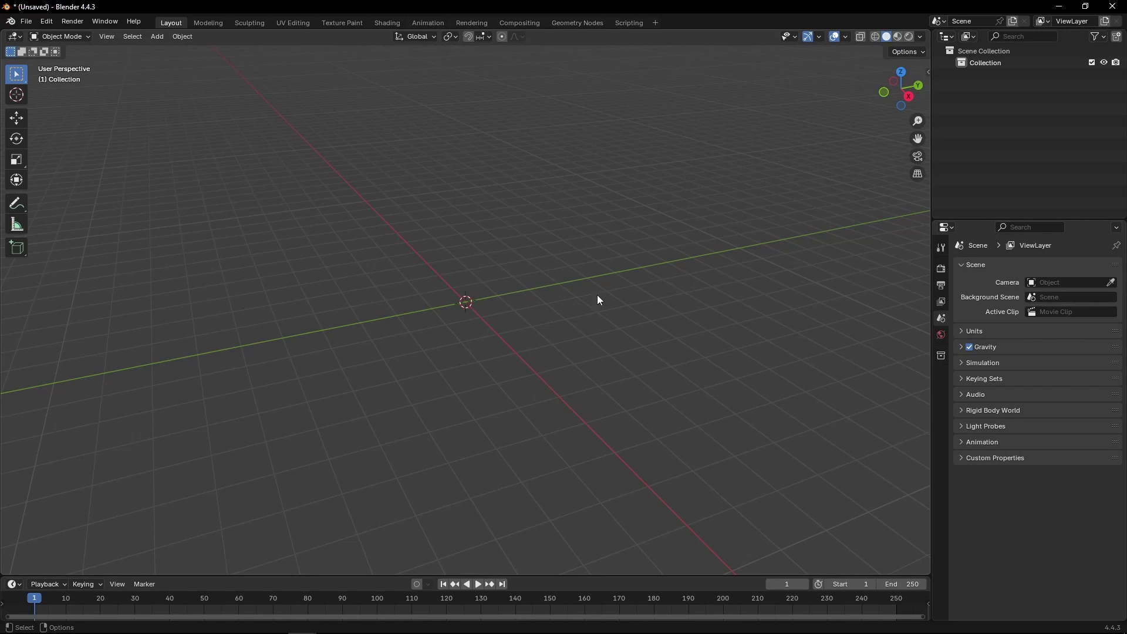
Step: Switch to Blender and import NewBody.FBX and NewFace.FBX together from the UE_Exports folder
{"action": "key", "text": "q"}
{"action": "left_click", "coordinate": [592, 287]}
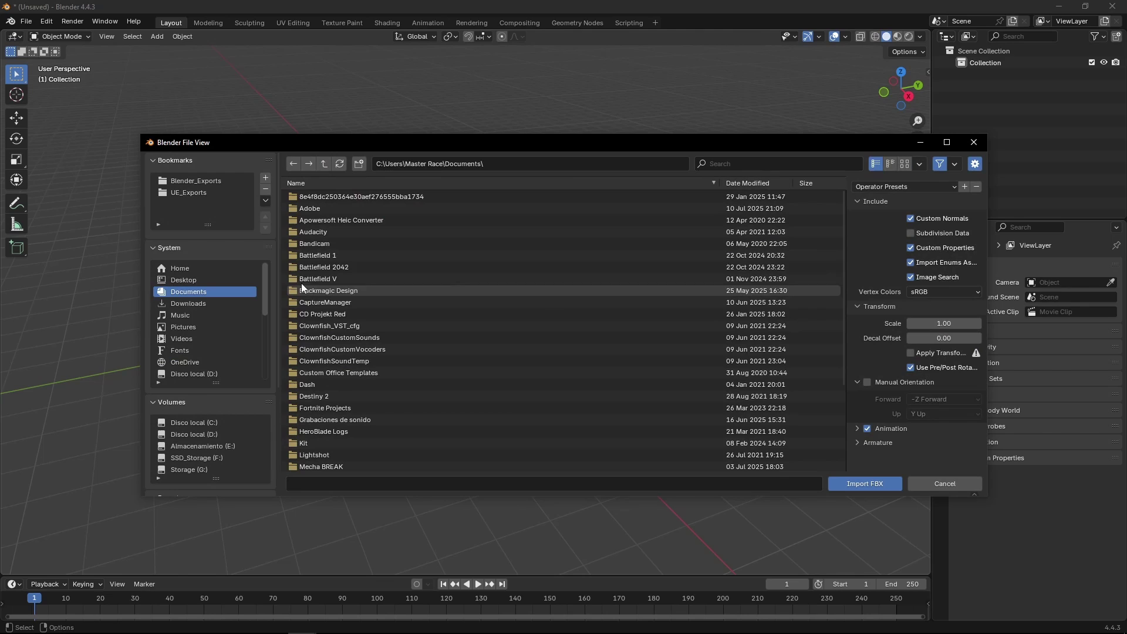
{"action": "left_click", "coordinate": [213, 192]}
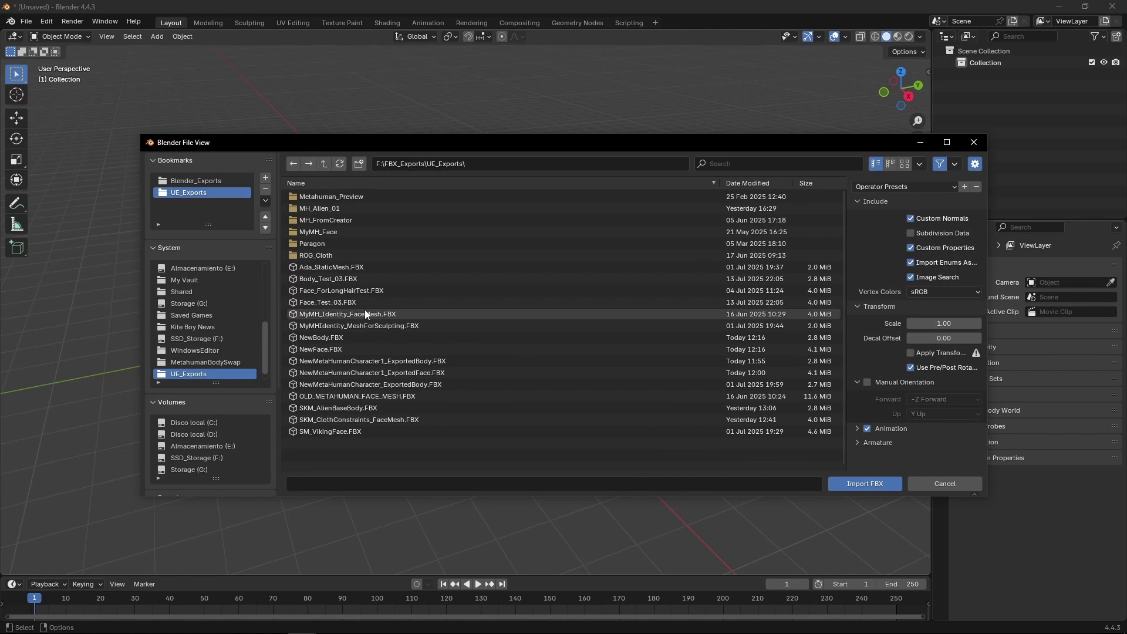
{"action": "left_click_drag", "start_coordinate": [360, 349], "coordinate": [354, 340]}
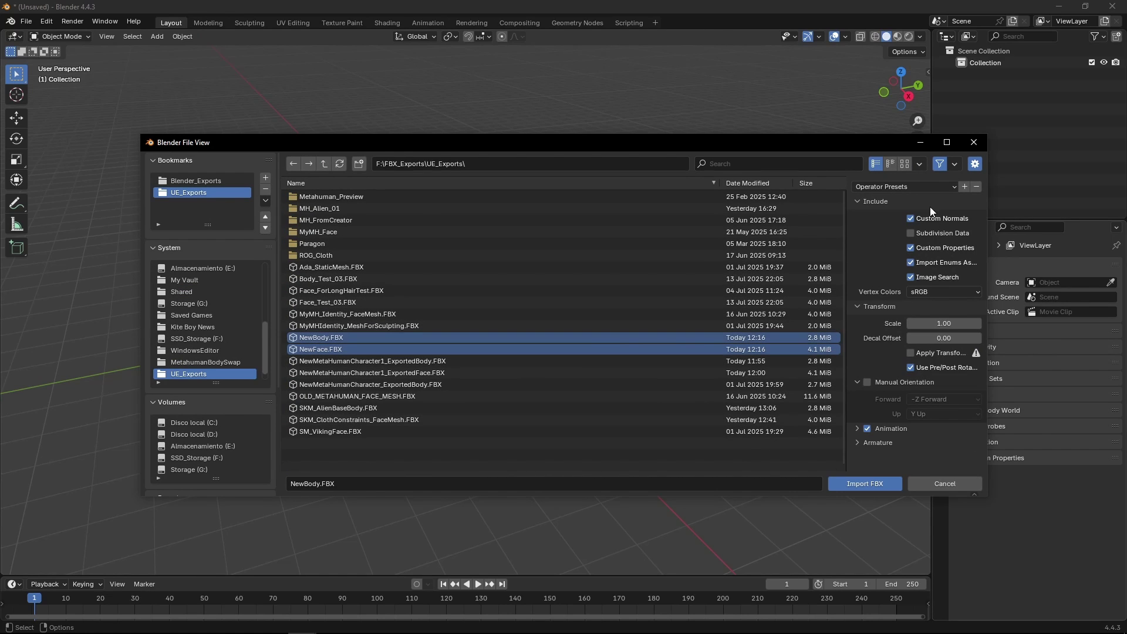
{"action": "left_click", "coordinate": [864, 483]}
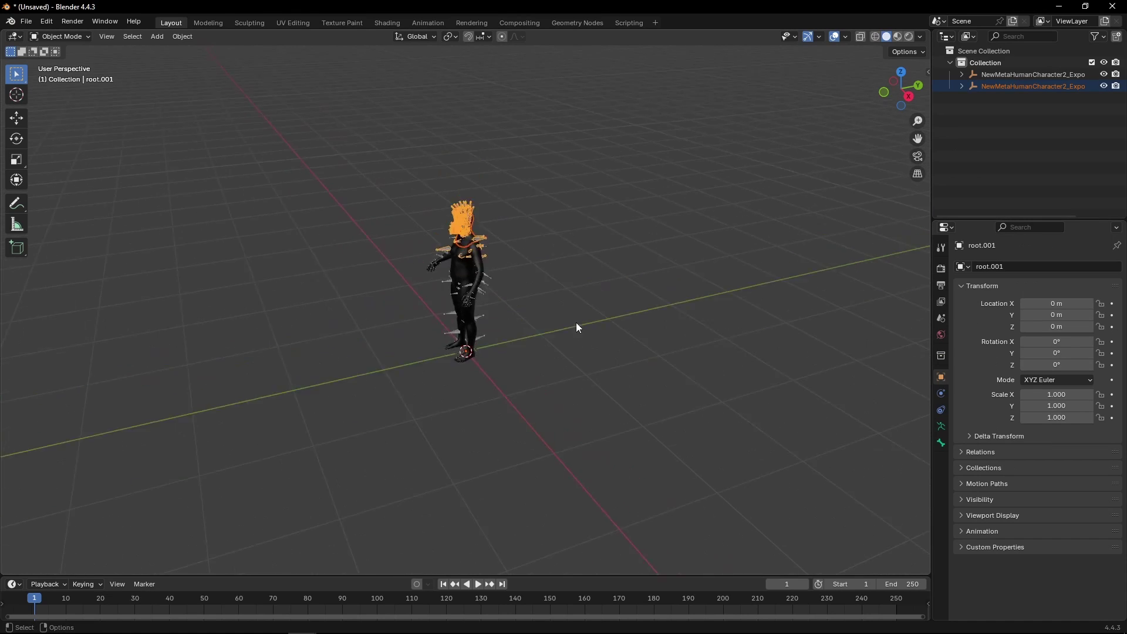
Step: Hide the face armature covering the head and the armature around the imported body
{"action": "left_click", "coordinate": [793, 388]}
{"action": "scroll", "coordinate": [632, 304], "scroll_direction": "up", "scroll_amount": 7, "text": "shift"}
{"action": "scroll", "coordinate": [481, 310], "scroll_direction": "up", "scroll_amount": 2}
{"action": "left_click", "coordinate": [481, 223]}
{"action": "key", "text": "h"}
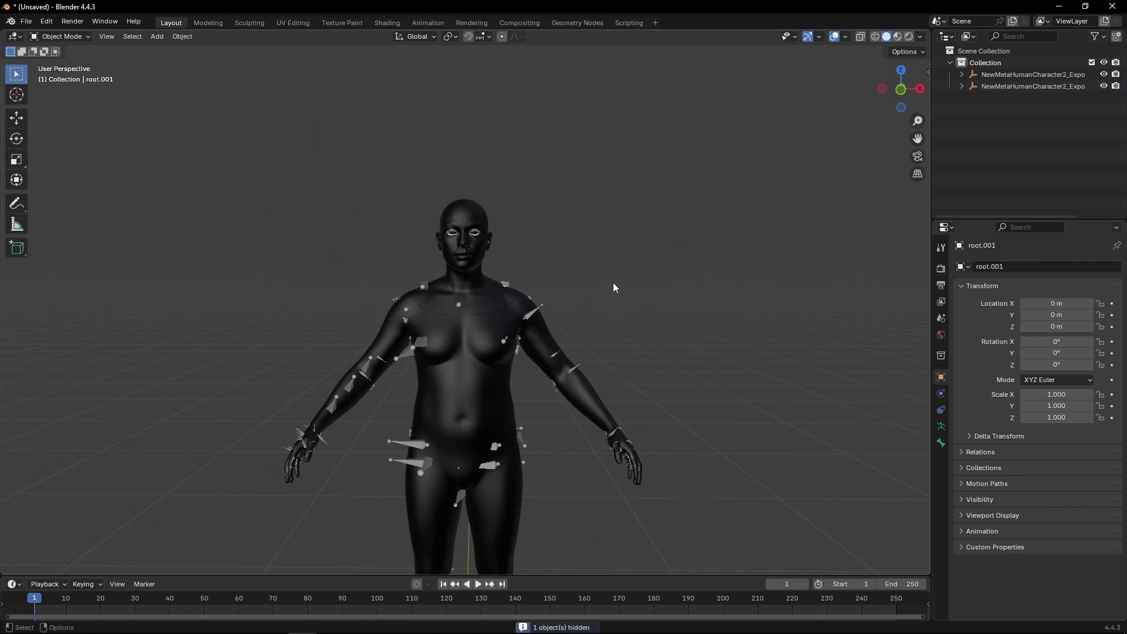
{"action": "middle_click_drag", "start_coordinate": [581, 310], "coordinate": [604, 312]}
{"action": "scroll", "coordinate": [604, 312], "scroll_direction": "up", "scroll_amount": 2}
{"action": "left_click", "coordinate": [572, 311]}
{"action": "key", "text": "h"}
{"action": "middle_click_drag", "start_coordinate": [689, 371], "coordinate": [598, 223]}
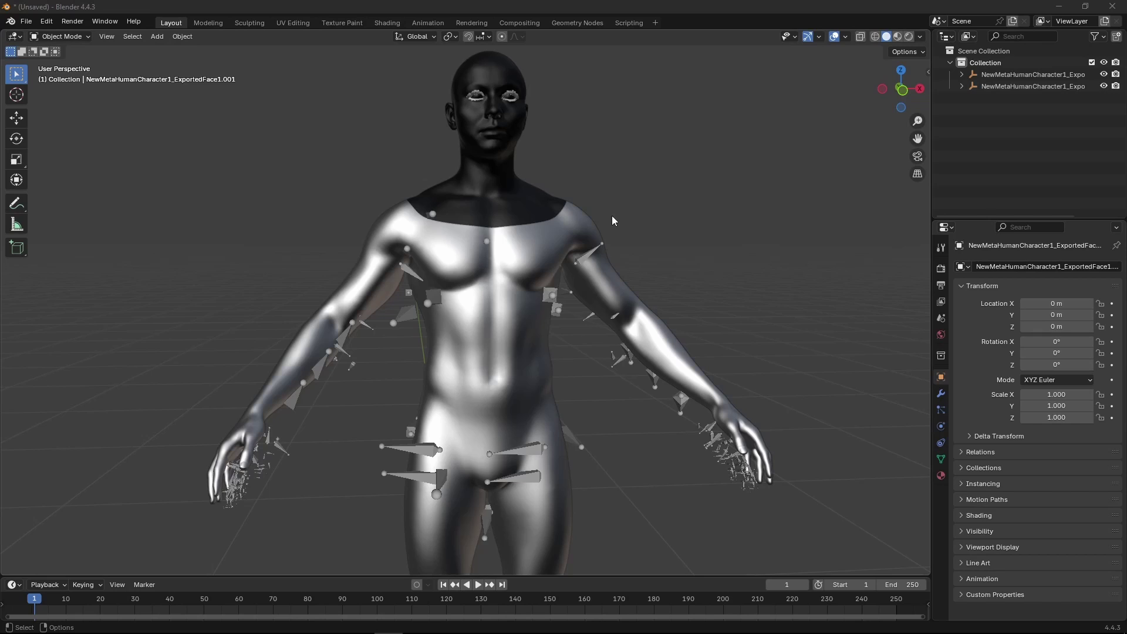
Step: Select the silver body mesh to inspect it, deselect it, and hide the bones still surrounding it
{"action": "left_click", "coordinate": [487, 317]}
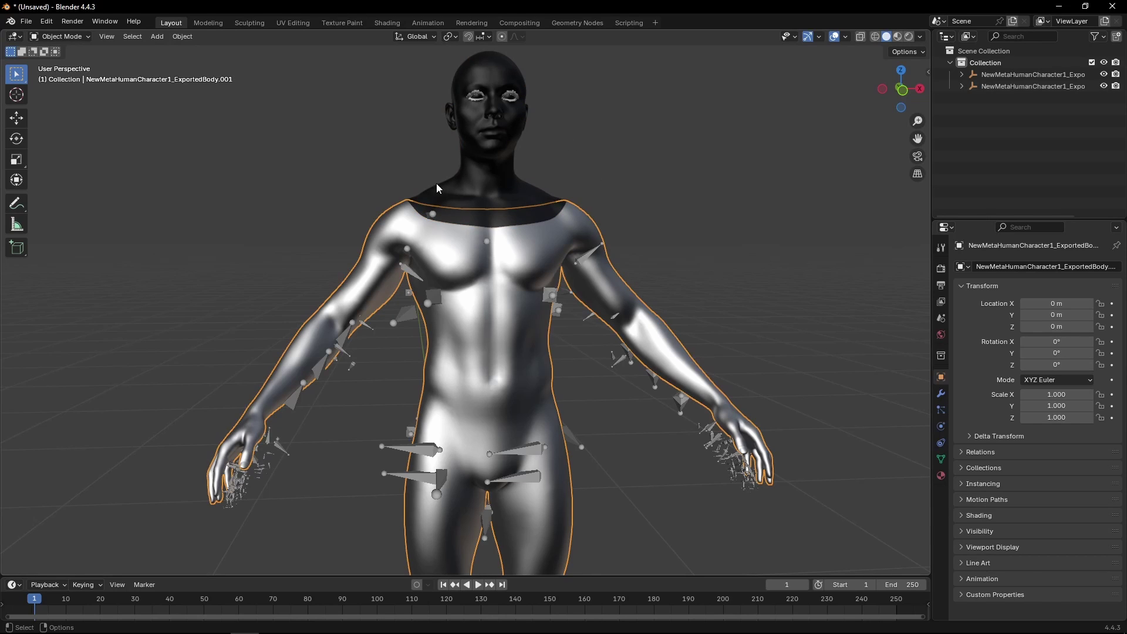
{"action": "left_click", "coordinate": [612, 120]}
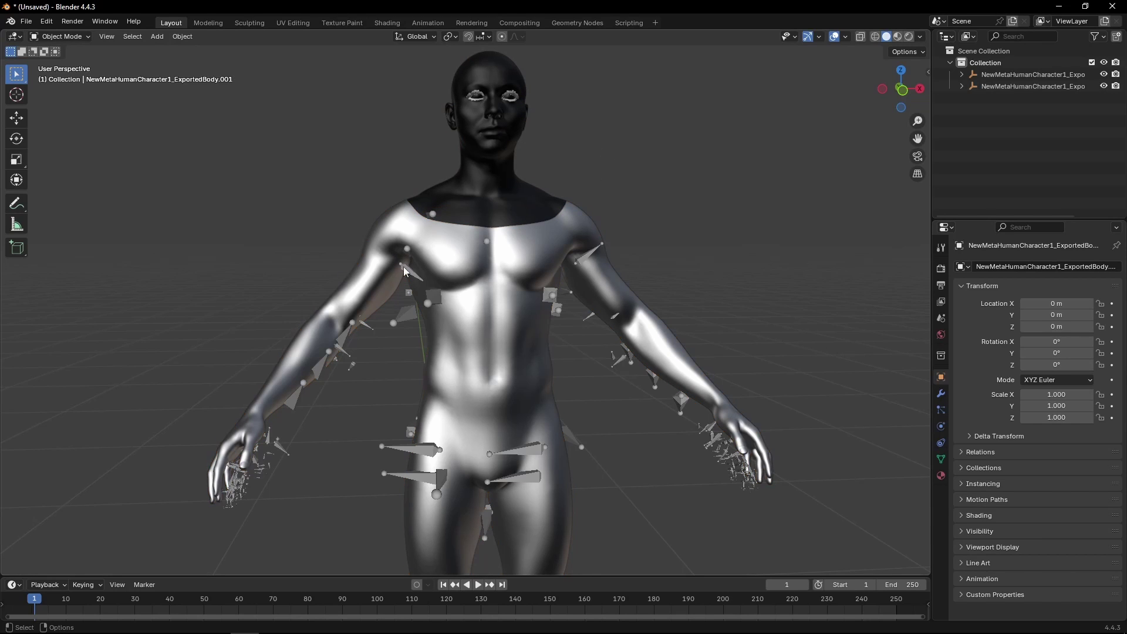
{"action": "left_click", "coordinate": [550, 301]}
{"action": "key", "text": "h"}
{"action": "middle_click_drag", "start_coordinate": [700, 250], "coordinate": [688, 272]}
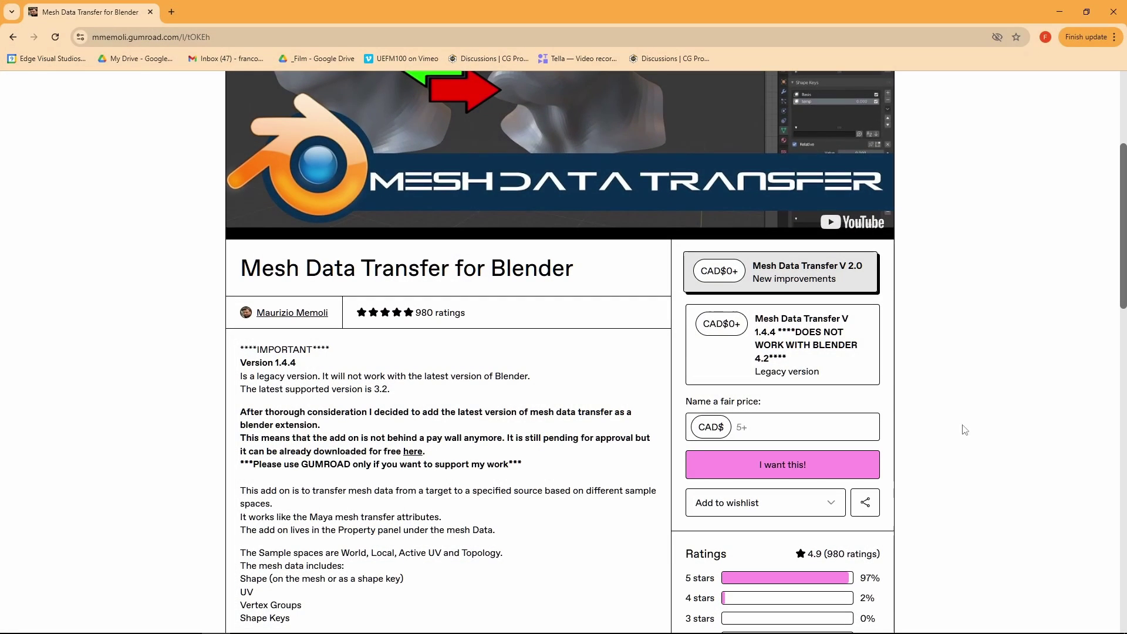
Step: Switch to the browser and review the versions, description and pricing on the Mesh Data Transfer for Blender page
{"action": "scroll", "coordinate": [141, 178], "scroll_direction": "down", "scroll_amount": 4}
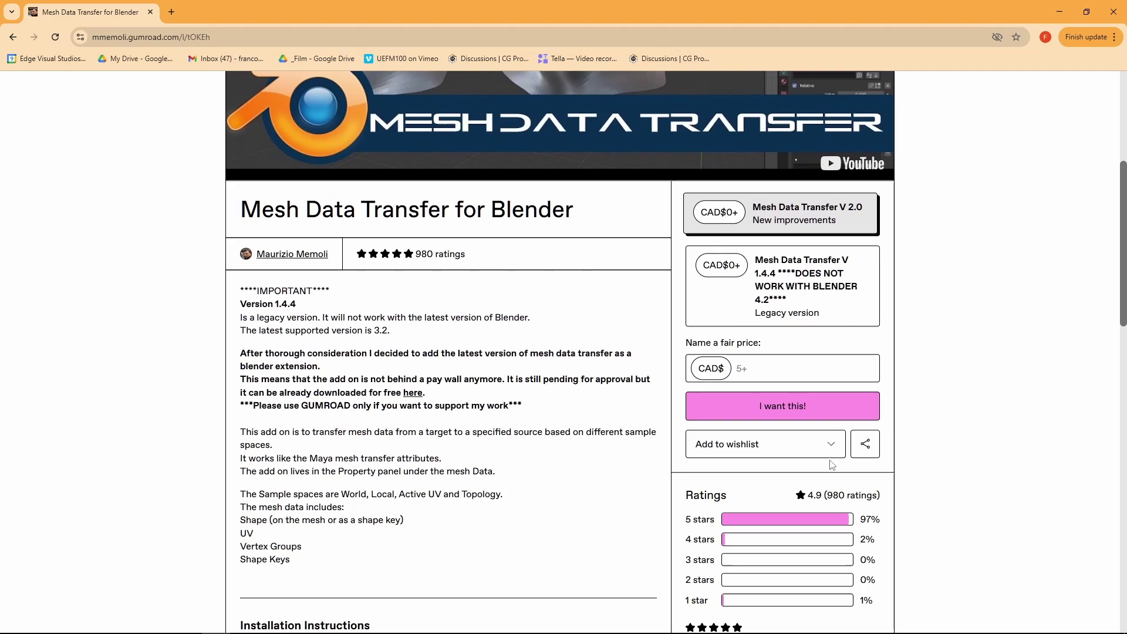
{"action": "left_click", "coordinate": [834, 371]}
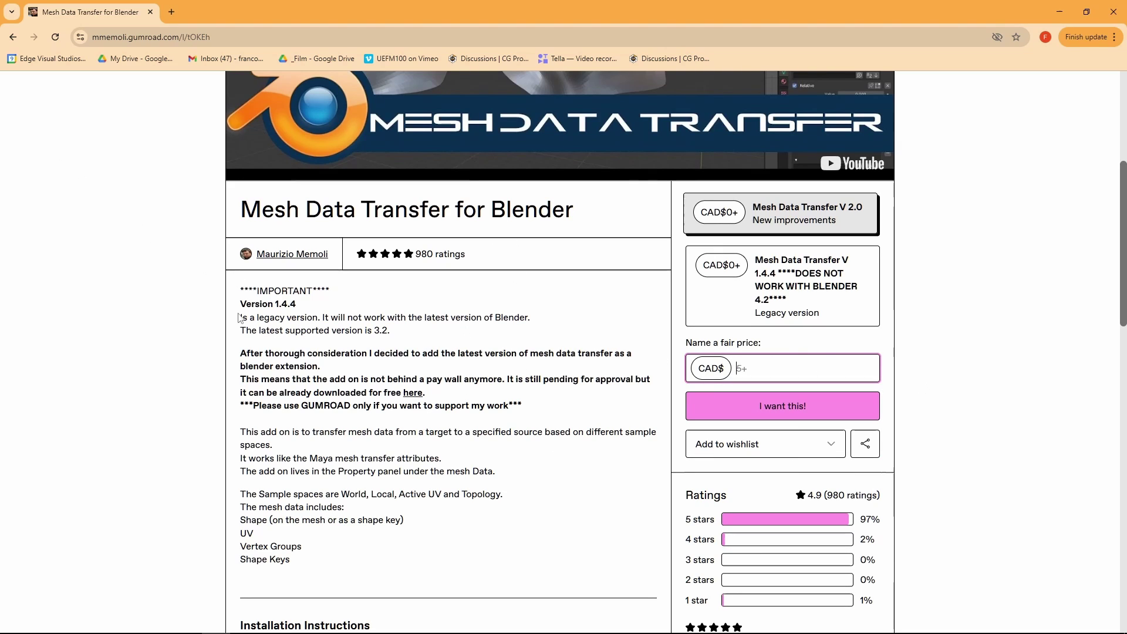
{"action": "left_click_drag", "start_coordinate": [338, 265], "coordinate": [254, 261]}
{"action": "left_click", "coordinate": [767, 363]}
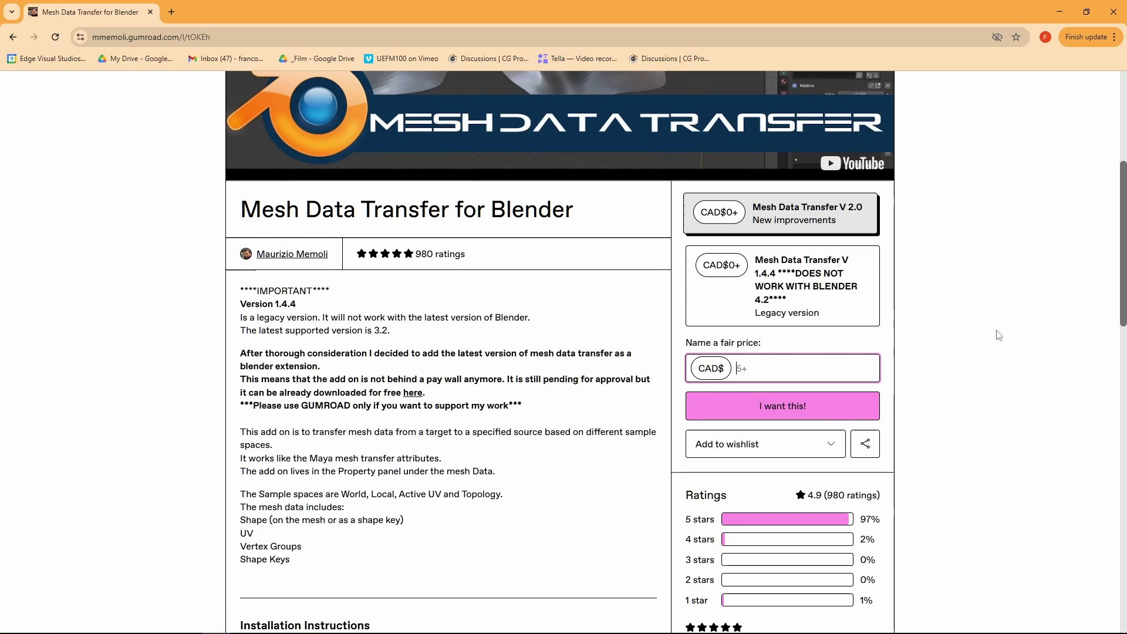
{"action": "left_click", "coordinate": [996, 331]}
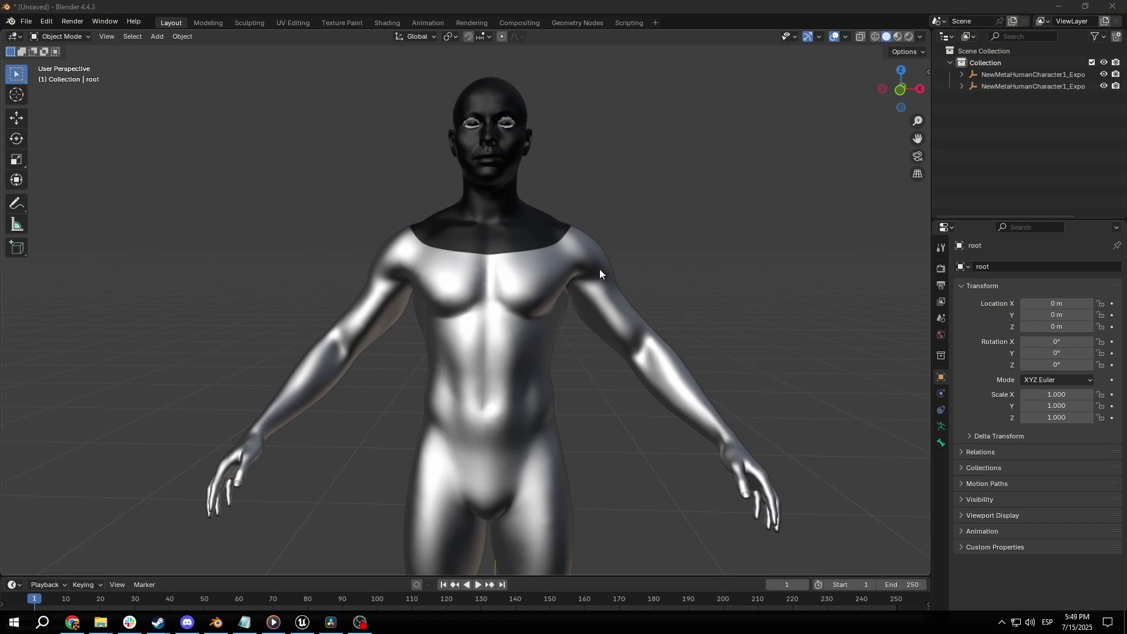
Step: Check the add-on preferences for the option to install an add-on from disk, and close the preferences
{"action": "left_click", "coordinate": [47, 23]}
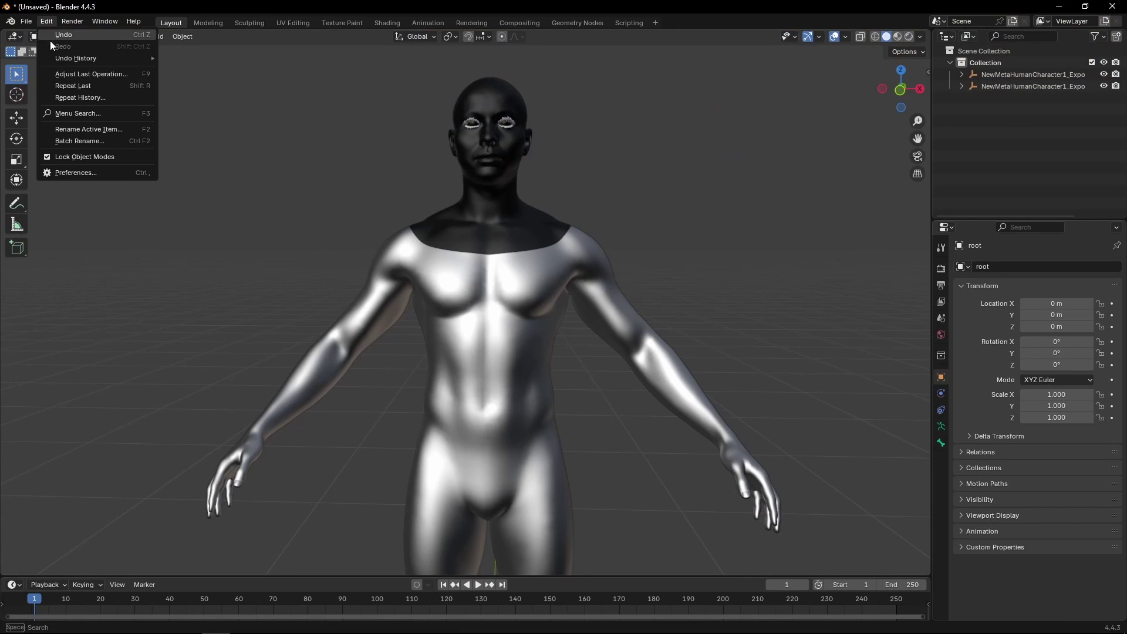
{"action": "left_click", "coordinate": [69, 170]}
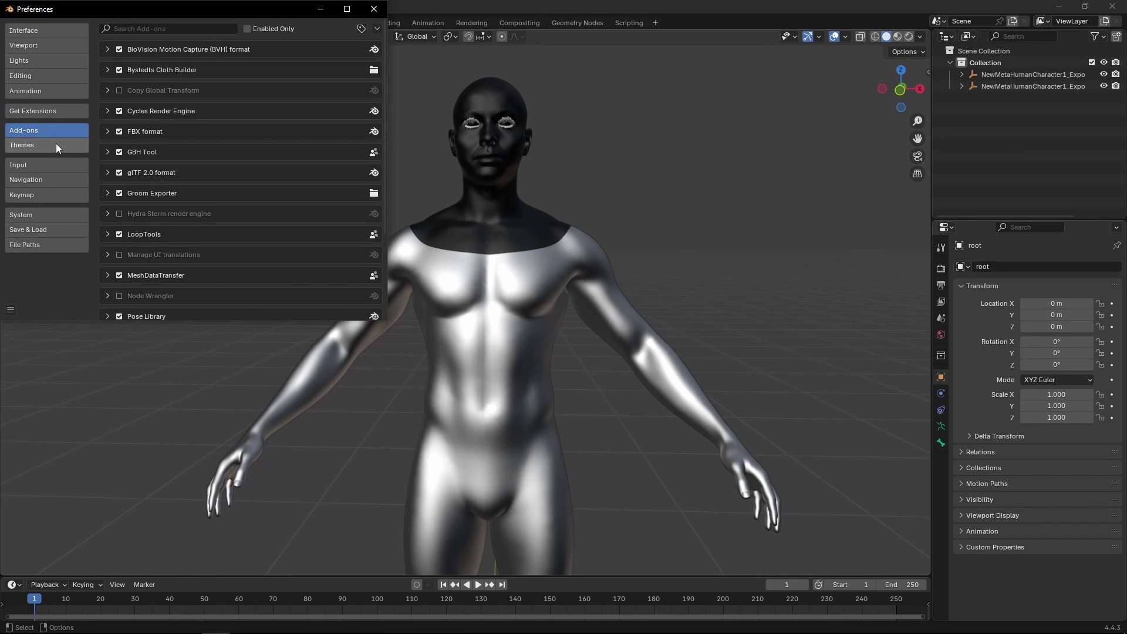
{"action": "left_click", "coordinate": [377, 28]}
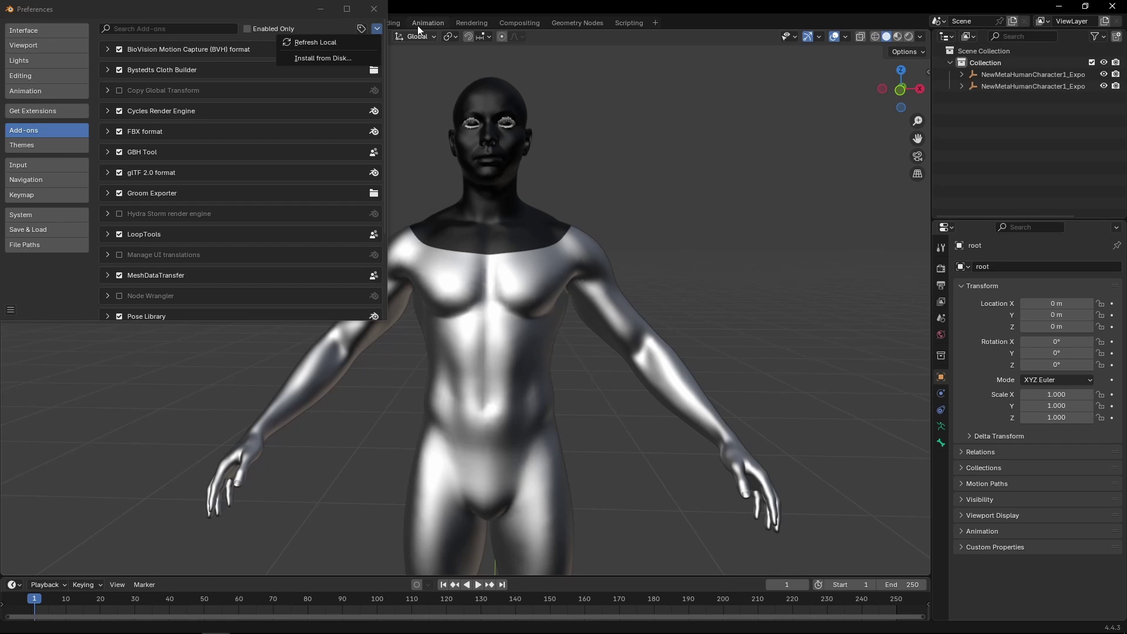
{"action": "left_click", "coordinate": [374, 9]}
{"action": "middle_click_drag", "start_coordinate": [695, 259], "coordinate": [716, 264]}
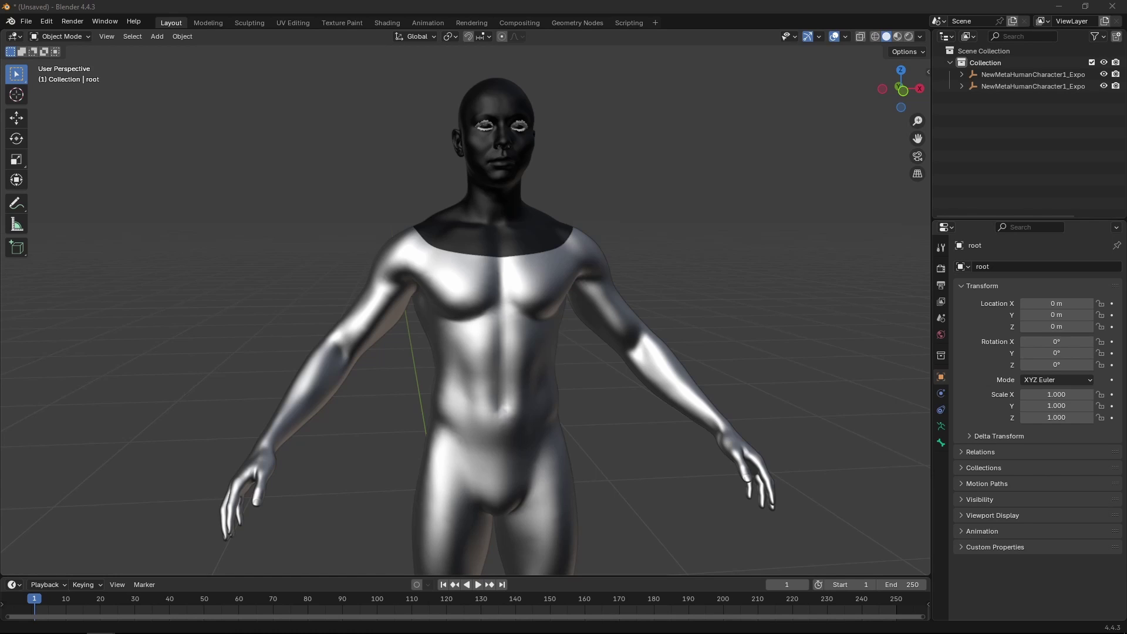
Step: Bring up the MH_BaseBody folder, go through its body, head, eye and teeth FBX files, and move the folder window clear of the character
{"action": "left_click_drag", "start_coordinate": [1126, 117], "coordinate": [515, 117]}
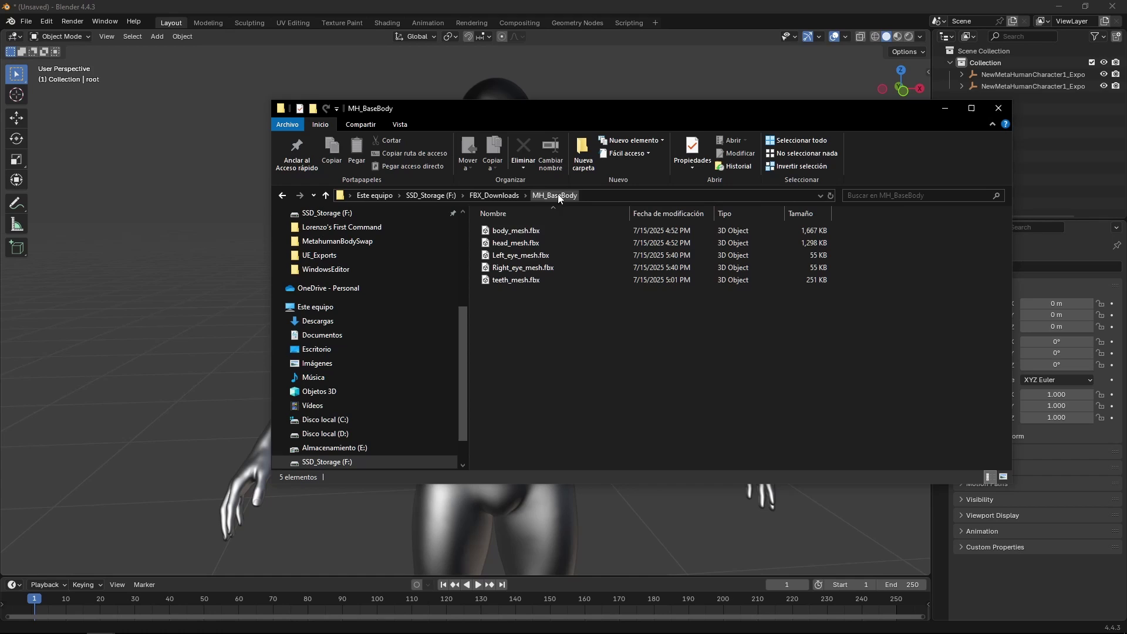
{"action": "left_click", "coordinate": [528, 230]}
{"action": "left_click", "coordinate": [519, 243]}
{"action": "left_click", "coordinate": [517, 255]}
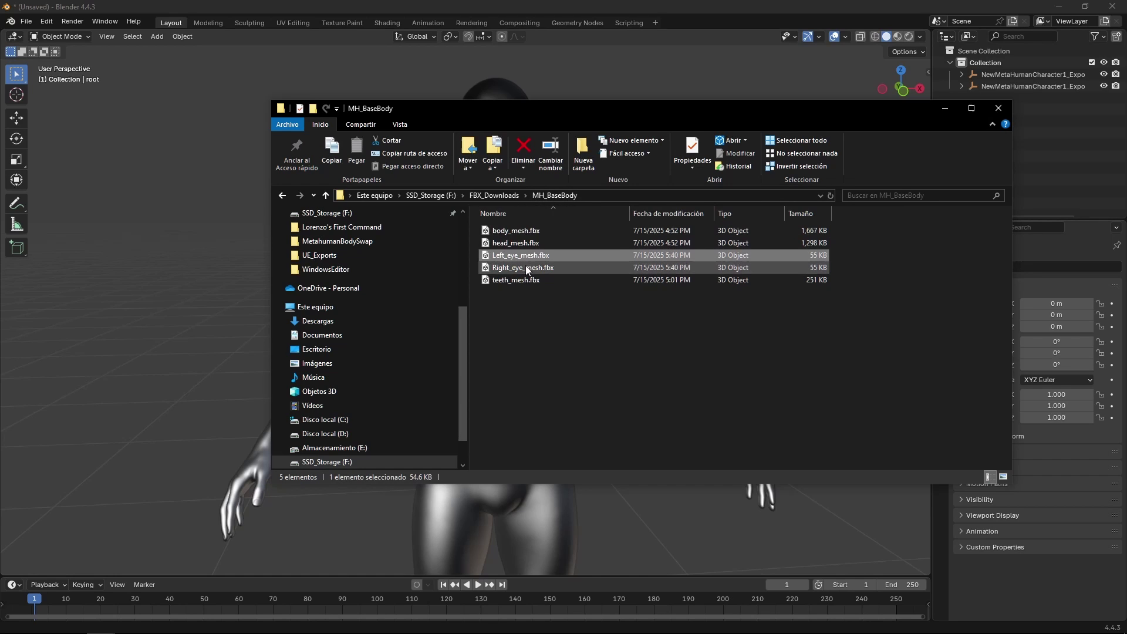
{"action": "left_click", "coordinate": [525, 268]}
{"action": "left_click", "coordinate": [524, 281]}
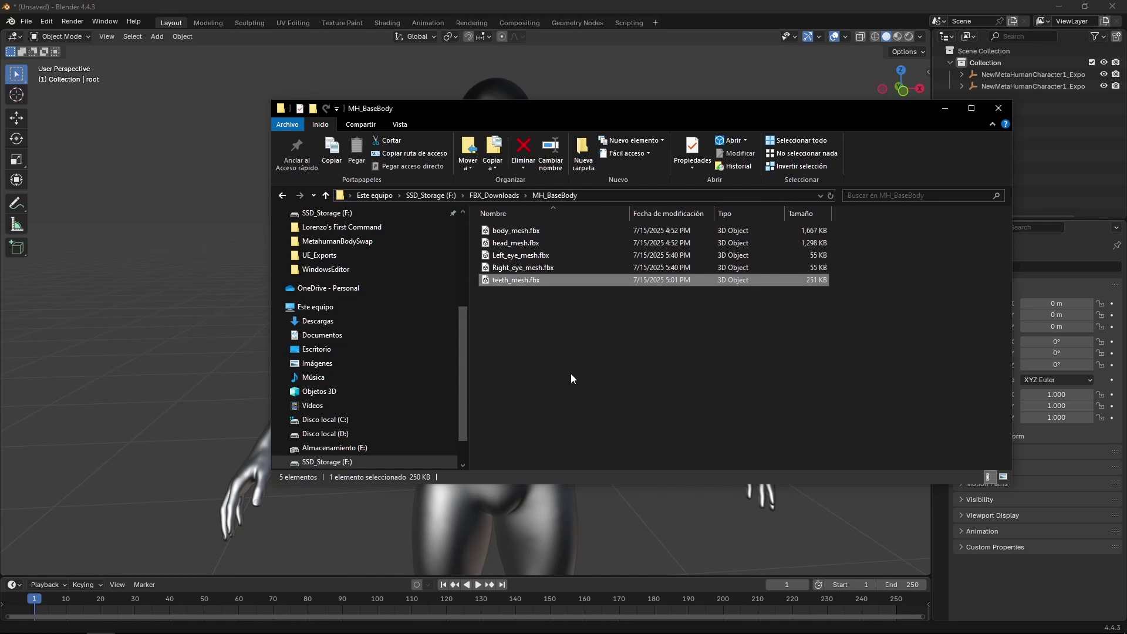
{"action": "left_click_drag", "start_coordinate": [560, 110], "coordinate": [947, 154]}
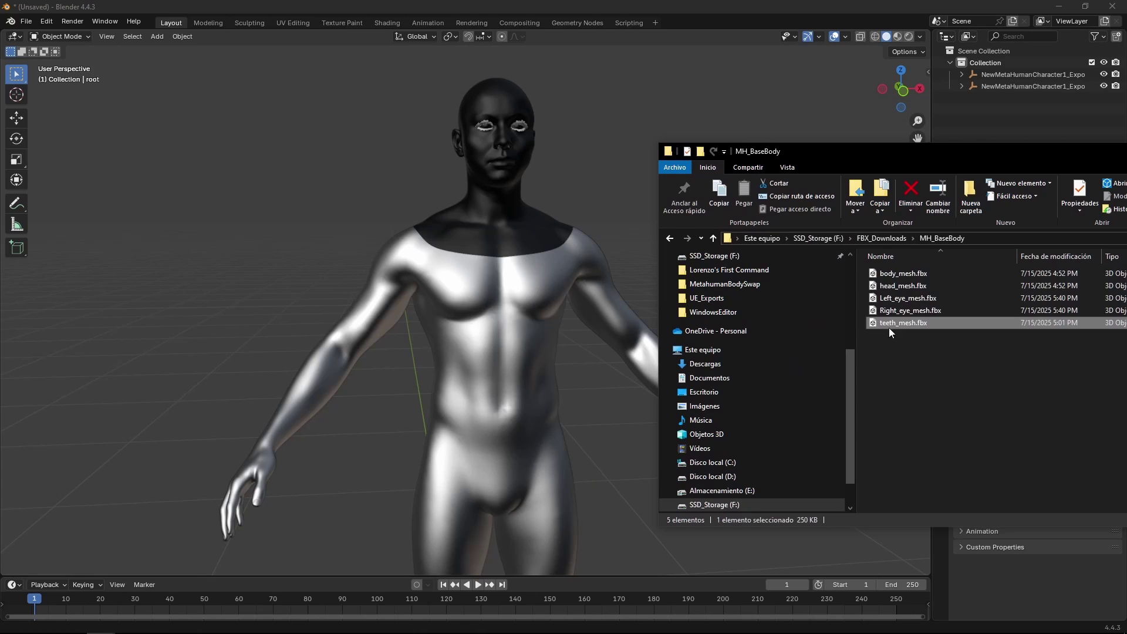
Step: Import body_mesh.fbx and head_mesh.fbx together from the MH_BaseBody folder with the default FBX settings
{"action": "left_click", "coordinate": [889, 335]}
{"action": "left_click", "coordinate": [881, 277]}
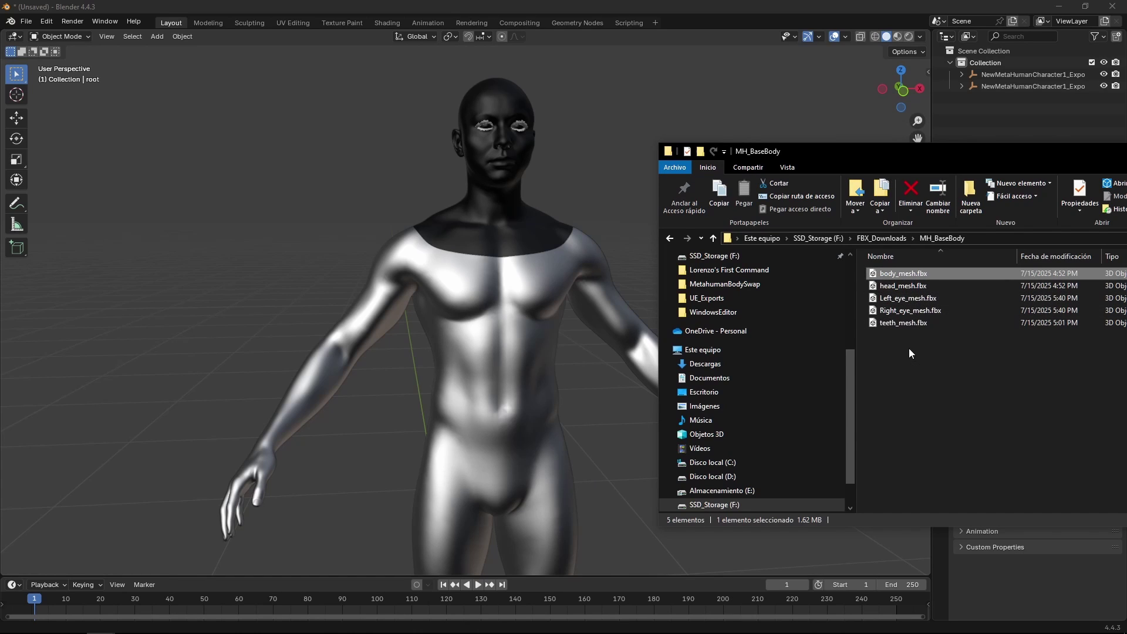
{"action": "left_click", "coordinate": [904, 287], "text": "ctrl"}
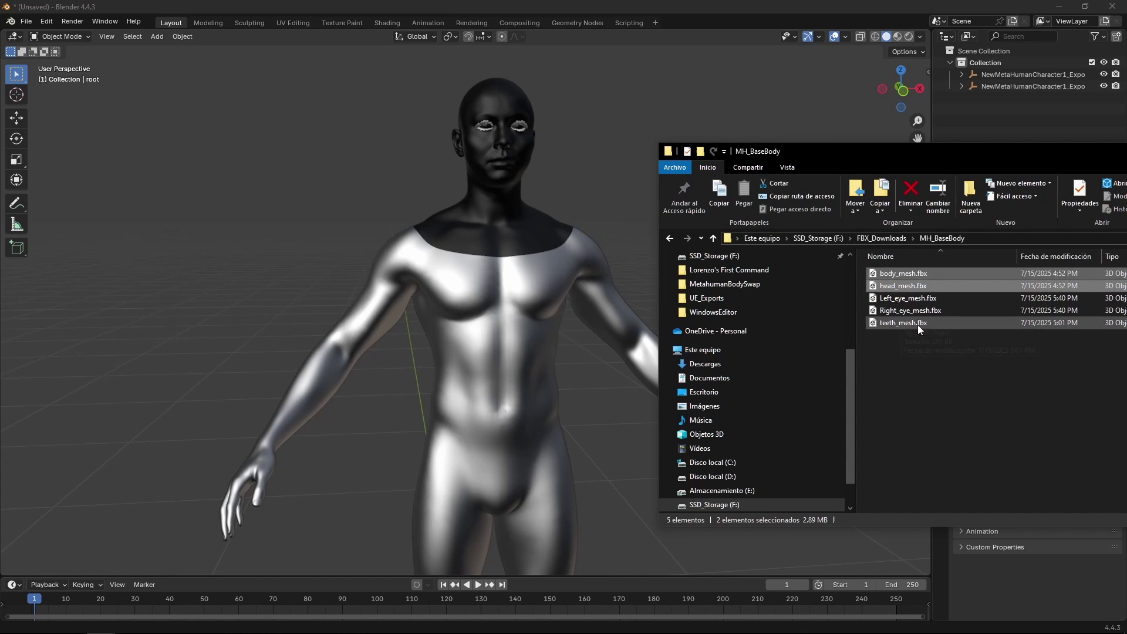
{"action": "left_click_drag", "start_coordinate": [901, 287], "coordinate": [593, 165]}
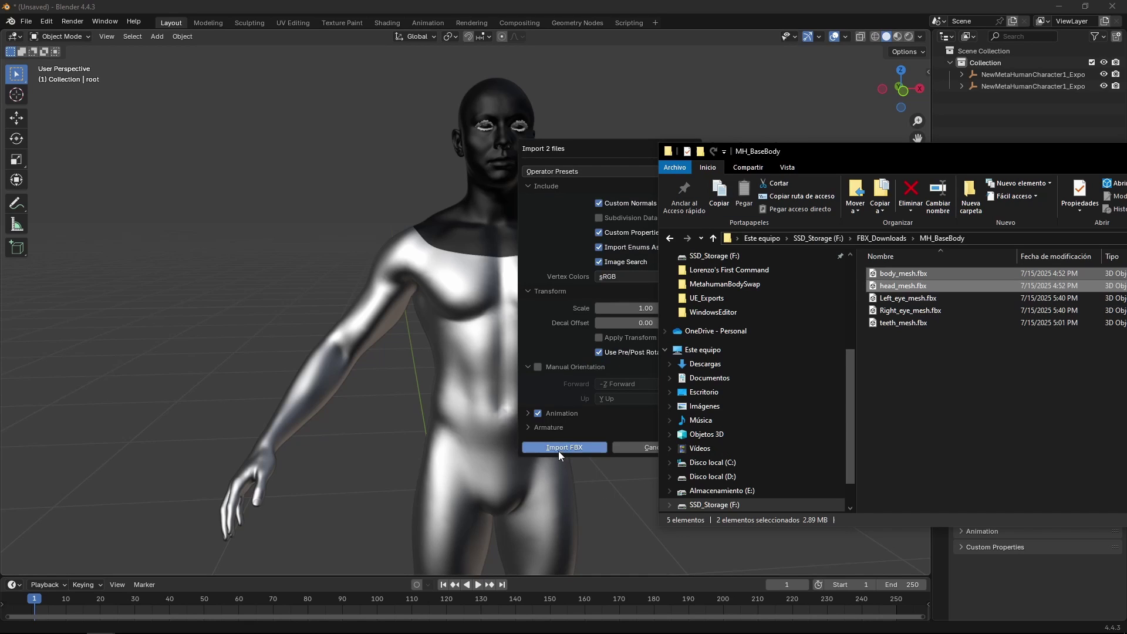
{"action": "left_click", "coordinate": [593, 446]}
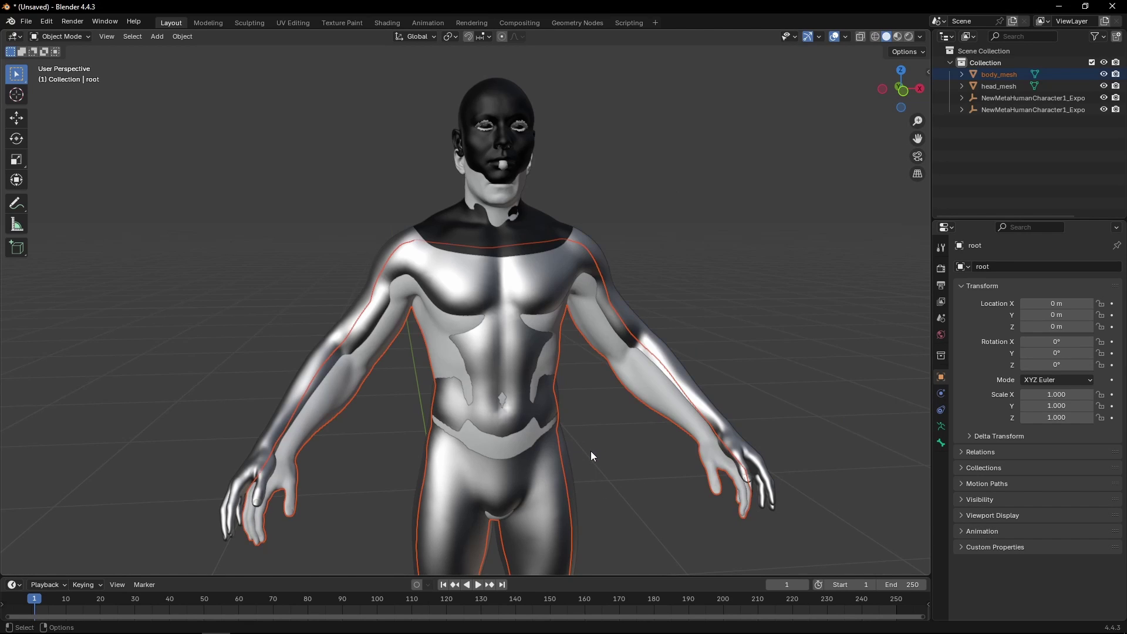
Step: Clear the selection, select the imported head_mesh, and inspect how it overlaps the exported MetaHuman face
{"action": "left_click", "coordinate": [613, 177]}
{"action": "scroll", "coordinate": [587, 176], "scroll_direction": "up", "scroll_amount": 4}
{"action": "middle_click_drag", "start_coordinate": [538, 154], "coordinate": [626, 199], "text": "shift"}
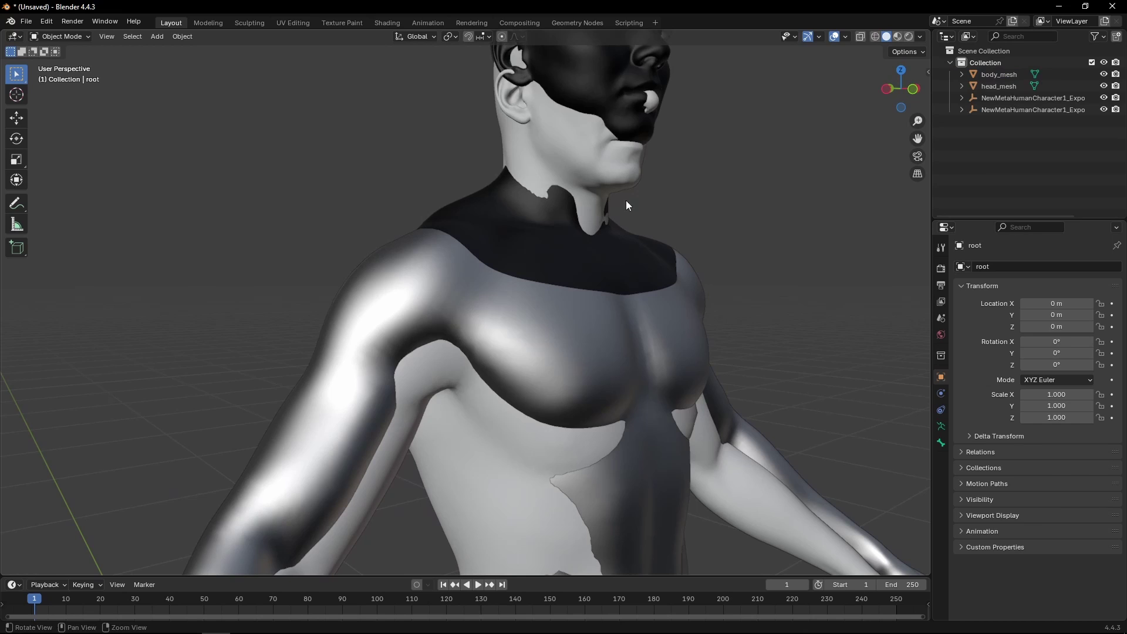
{"action": "left_click", "coordinate": [616, 182]}
{"action": "scroll", "coordinate": [709, 224], "scroll_direction": "down", "scroll_amount": 3}
{"action": "left_click_drag", "start_coordinate": [704, 296], "coordinate": [634, 302], "text": "alt"}
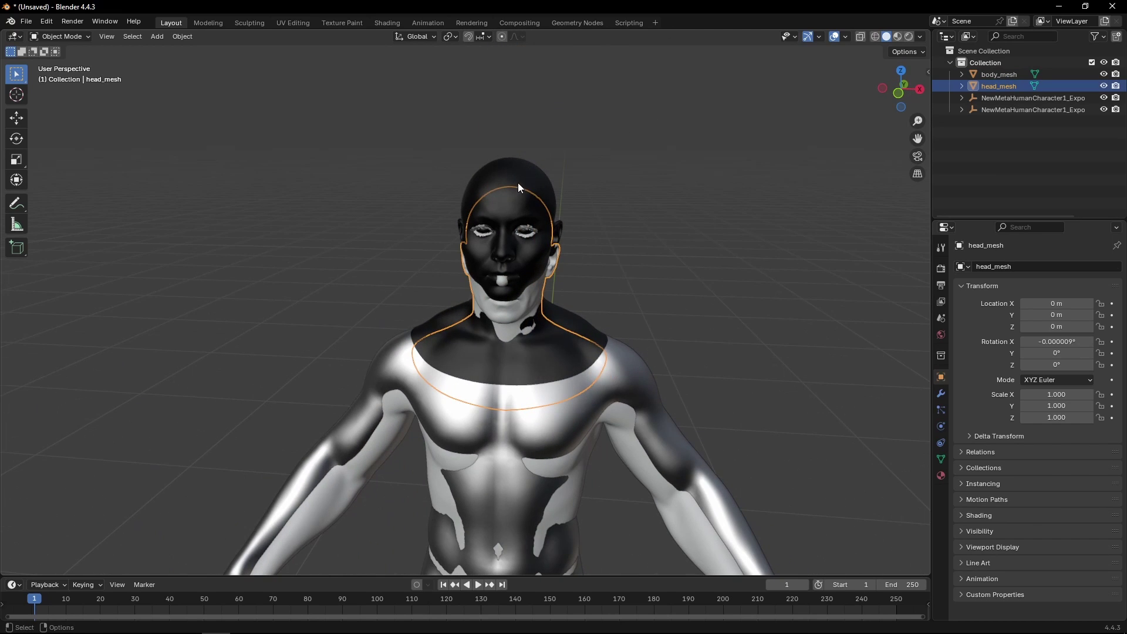
Step: Select the exported MetaHuman face mesh and display its material slots with enough room to read their full names
{"action": "left_click", "coordinate": [518, 182]}
{"action": "left_click_drag", "start_coordinate": [629, 261], "coordinate": [640, 273], "text": "alt"}
{"action": "middle_click_drag", "start_coordinate": [640, 275], "coordinate": [690, 272]}
{"action": "scroll", "coordinate": [707, 282], "scroll_direction": "up", "scroll_amount": 4}
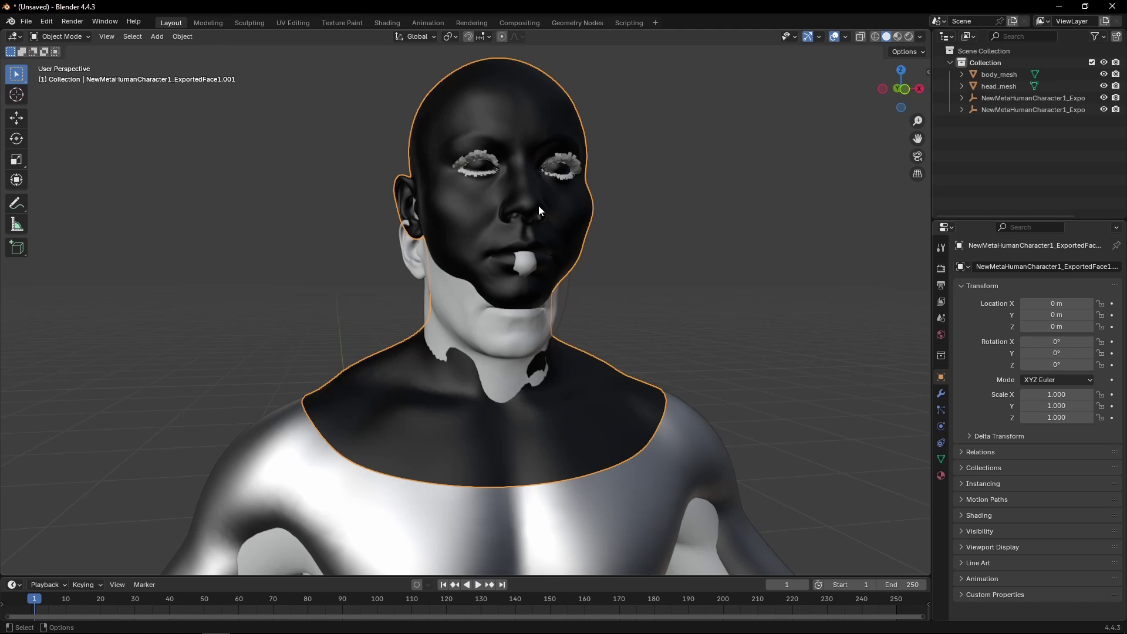
{"action": "left_click", "coordinate": [940, 475]}
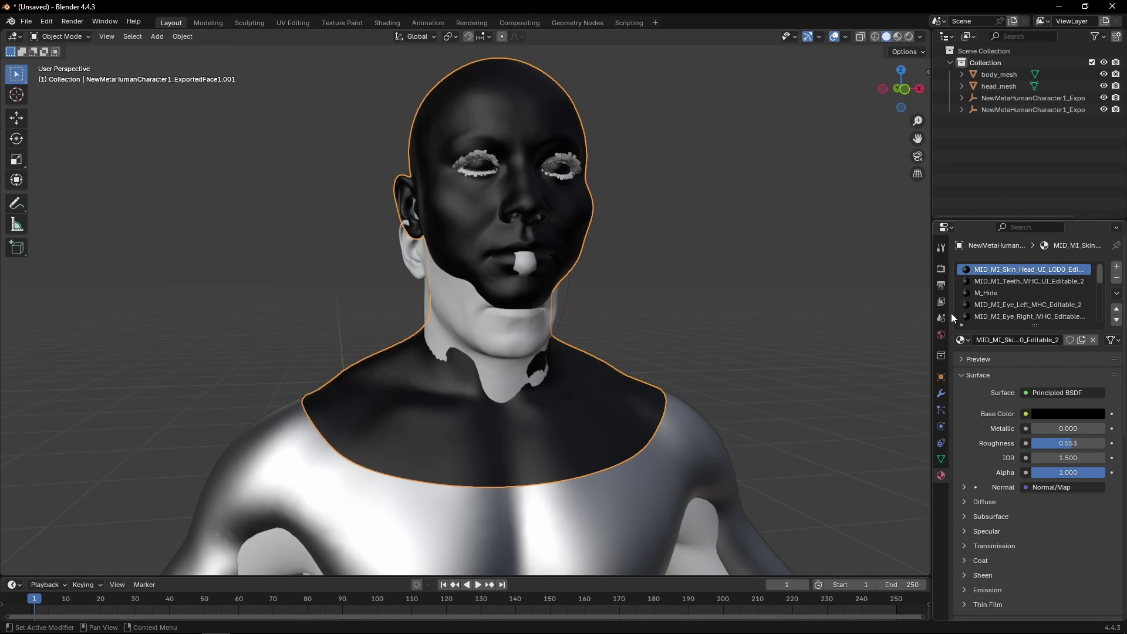
{"action": "left_click_drag", "start_coordinate": [948, 317], "coordinate": [823, 312]}
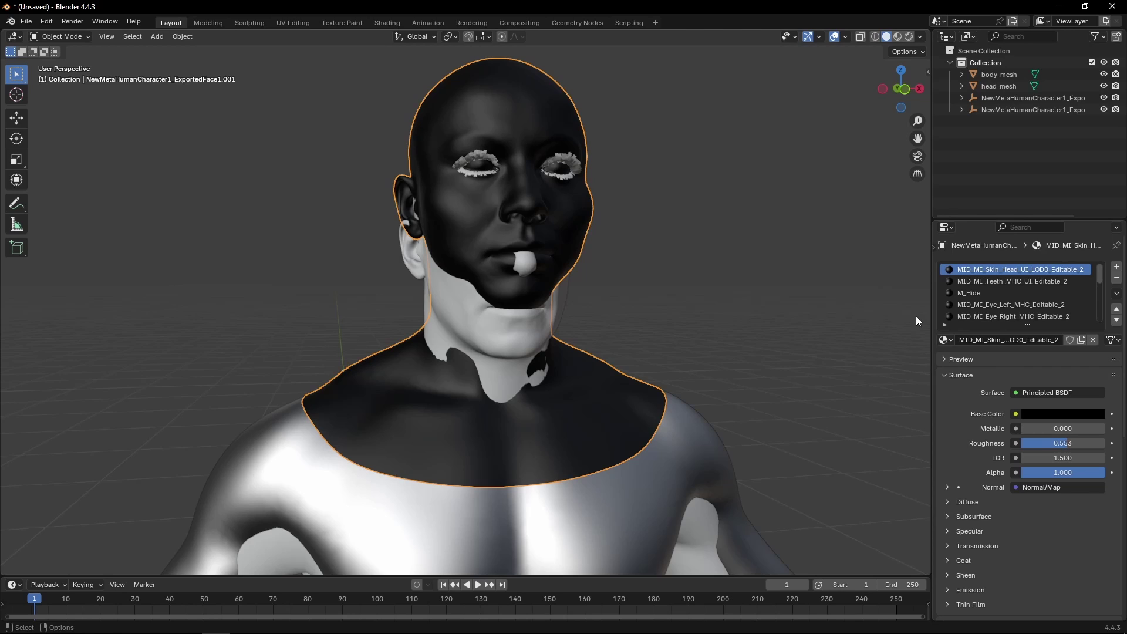
{"action": "left_click_drag", "start_coordinate": [932, 314], "coordinate": [825, 282]}
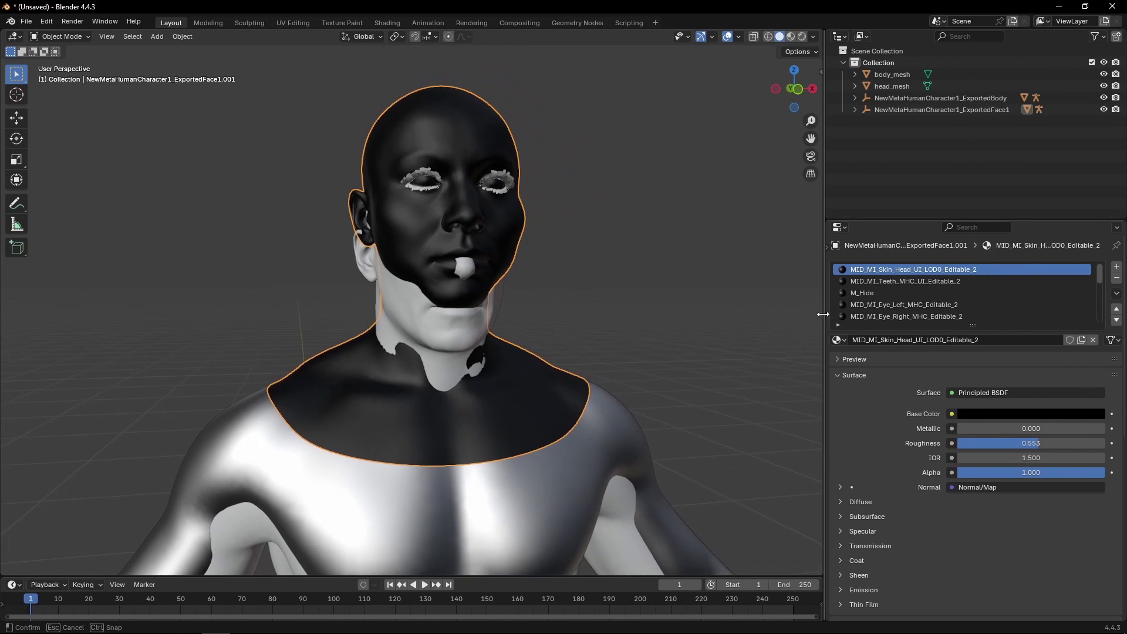
{"action": "left_click", "coordinate": [830, 258]}
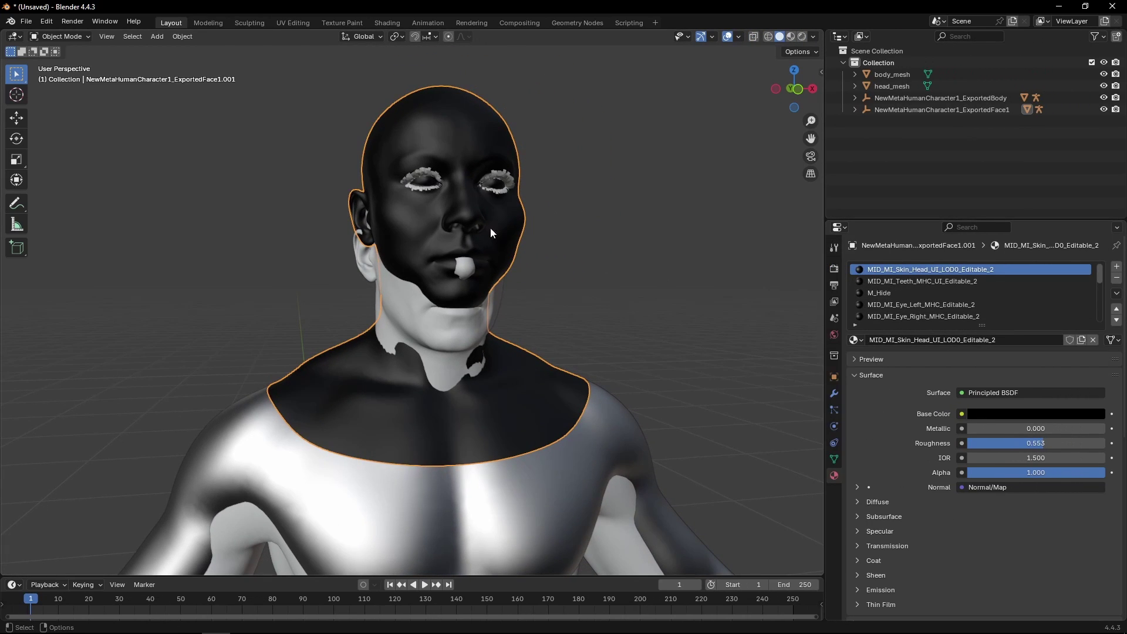
Step: In Edit Mode, select only the face vertices assigned to the material MID_MI_Skin_Head_UI_LOD0_Editable_2
{"action": "key", "text": "Tab"}
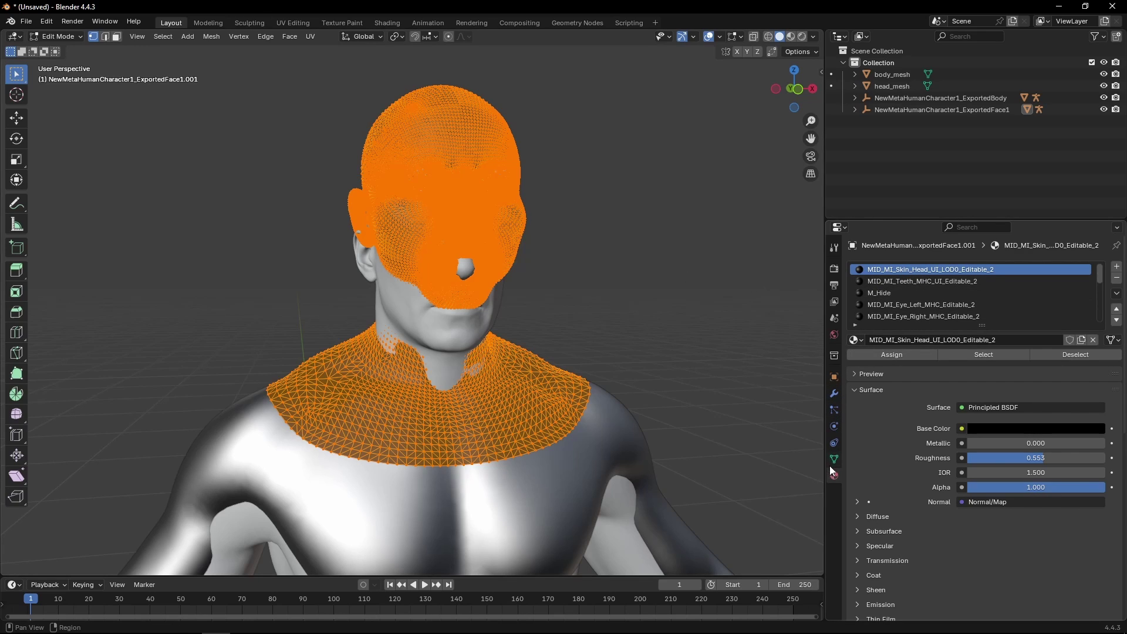
{"action": "left_click", "coordinate": [938, 280]}
{"action": "left_click", "coordinate": [909, 268]}
{"action": "left_click", "coordinate": [649, 301]}
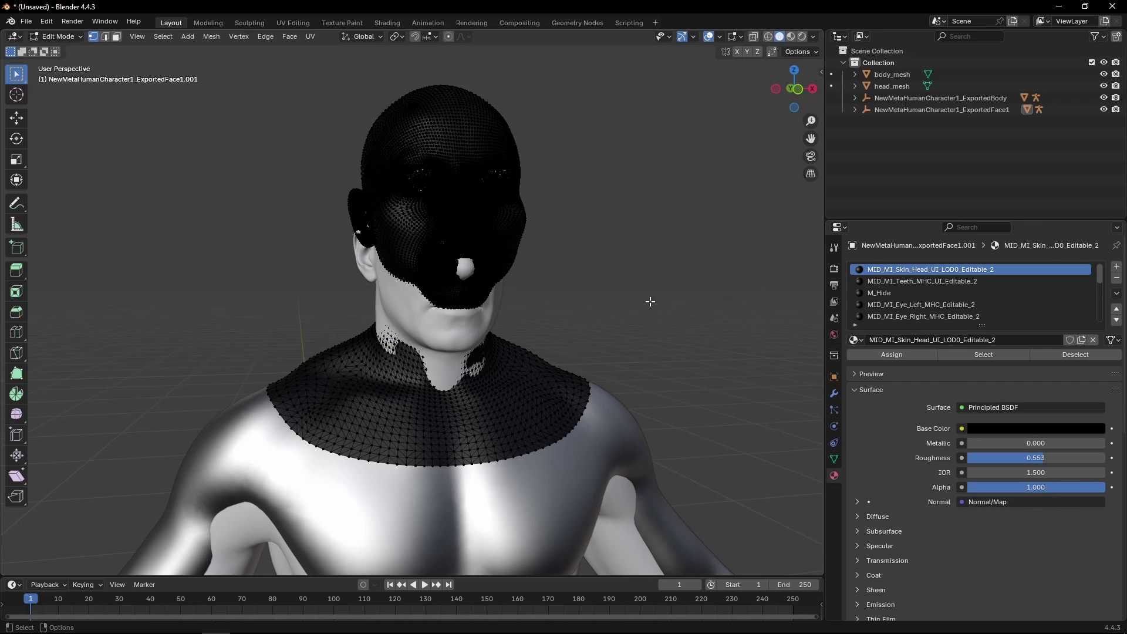
{"action": "left_click", "coordinate": [1002, 357]}
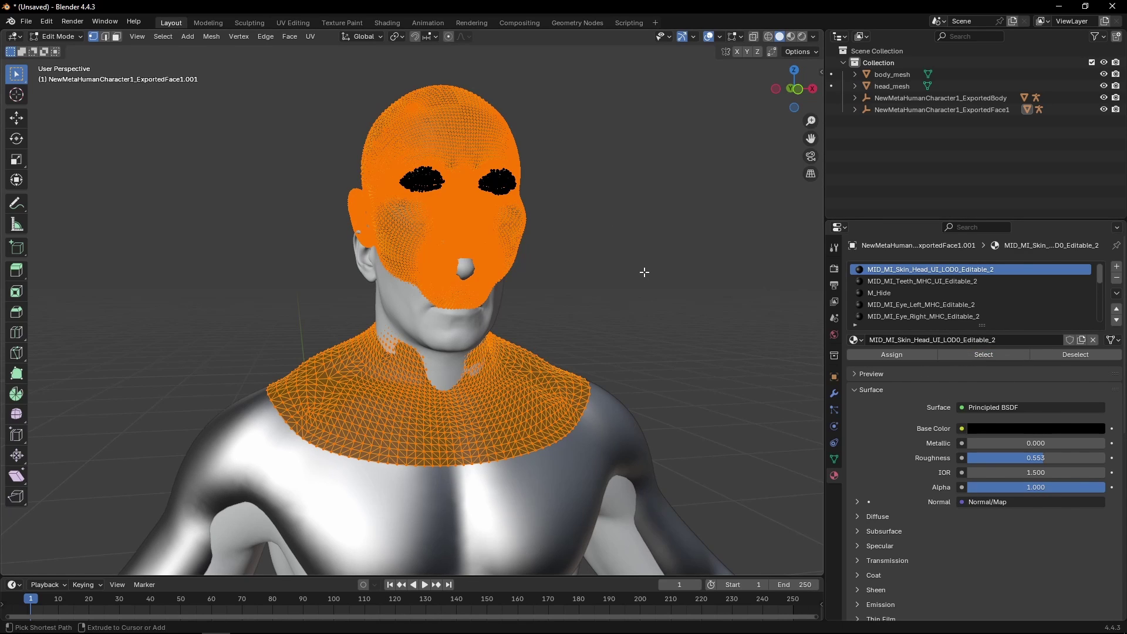
Step: Invert the selection, separate the non-skin parts into their own object, and return to Object Mode
{"action": "key", "text": "ctrl+i"}
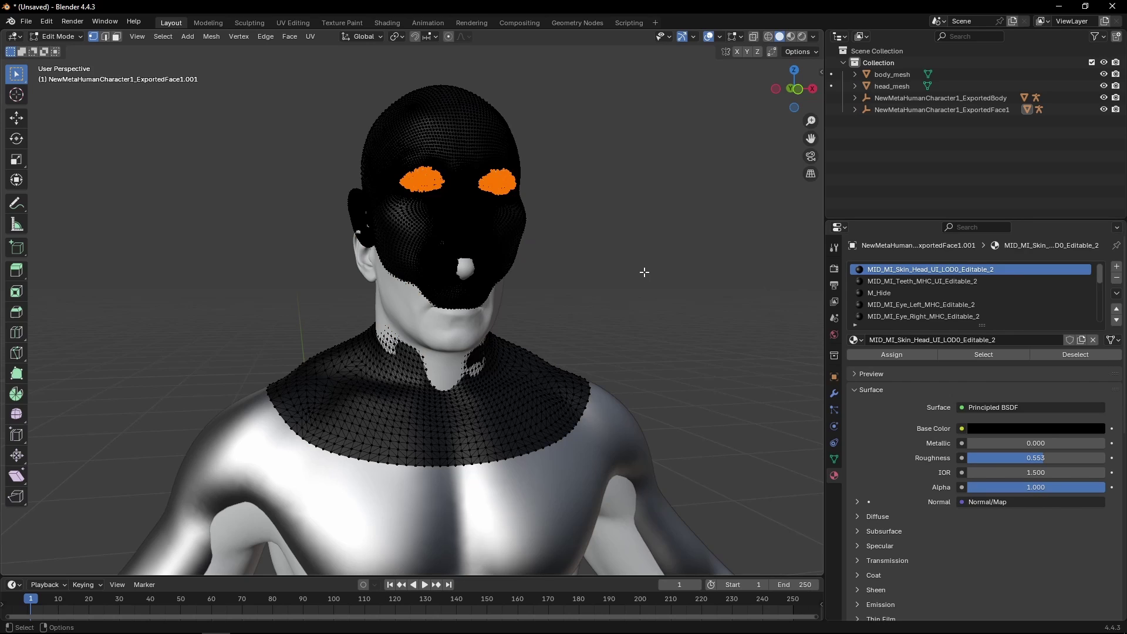
{"action": "key", "text": "p"}
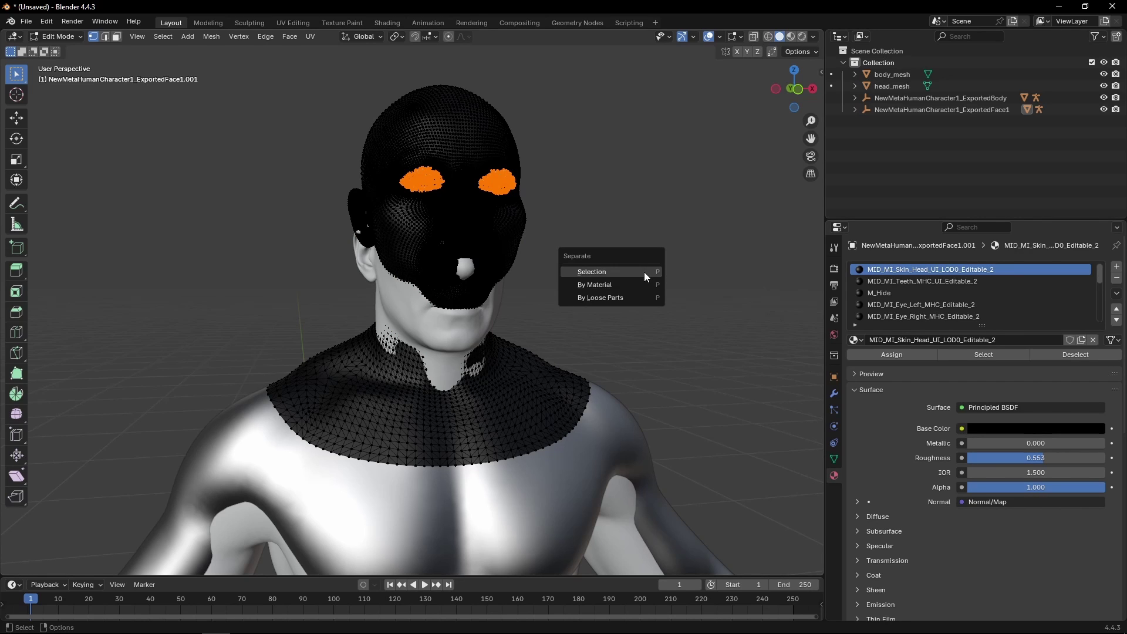
{"action": "left_click", "coordinate": [643, 272]}
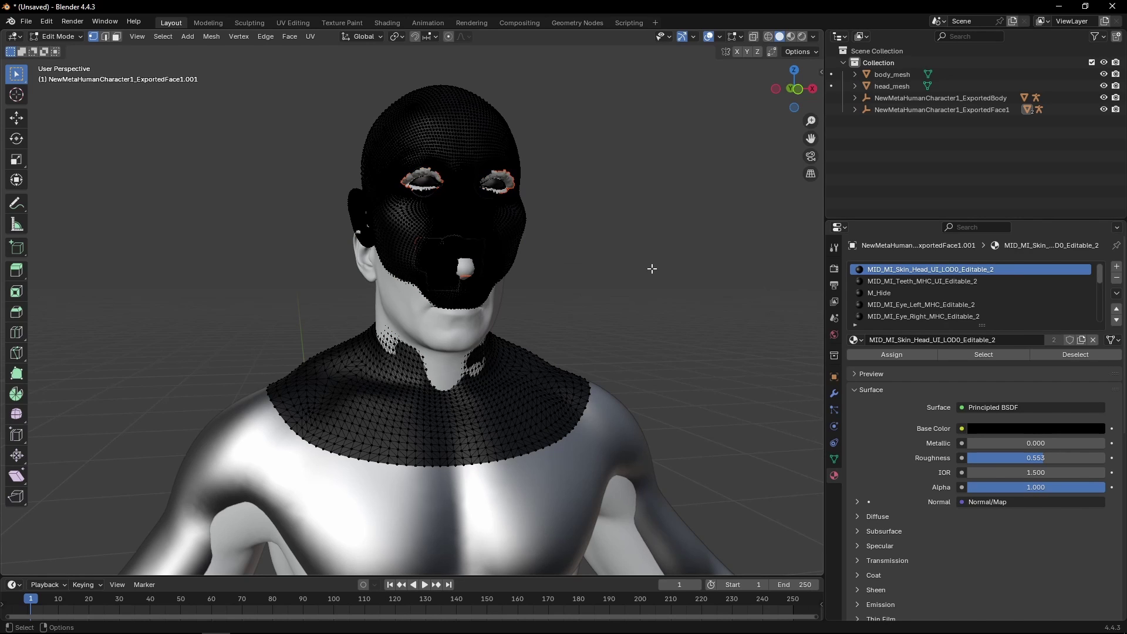
{"action": "key", "text": "Tab"}
Step: Move the face skin mesh away from the base head to reveal the separated eye and mouth parts
{"action": "scroll", "coordinate": [481, 410], "scroll_direction": "down", "scroll_amount": 5}
{"action": "middle_click_drag", "start_coordinate": [590, 403], "coordinate": [474, 316]}
{"action": "key", "text": "shift+space"}
{"action": "key", "text": "g"}
{"action": "left_click_drag", "start_coordinate": [430, 477], "coordinate": [476, 463]}
{"action": "scroll", "coordinate": [561, 321], "scroll_direction": "up", "scroll_amount": 4}
{"action": "middle_click_drag", "start_coordinate": [612, 287], "coordinate": [481, 249], "text": "shift"}
{"action": "scroll", "coordinate": [481, 248], "scroll_direction": "up", "scroll_amount": 3}
{"action": "middle_click_drag", "start_coordinate": [257, 271], "coordinate": [238, 170]}
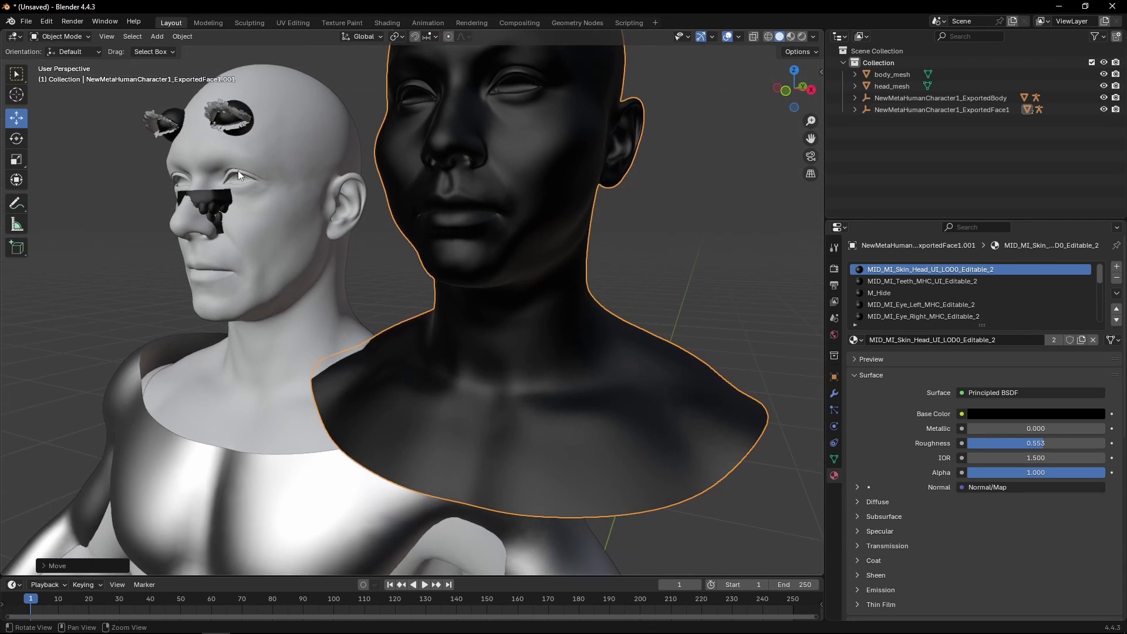
Step: Isolate the face skin mesh in the Sculpting workspace and set the Draw brush to 48 px radius and 0.545 strength
{"action": "middle_click_drag", "start_coordinate": [515, 228], "coordinate": [587, 262]}
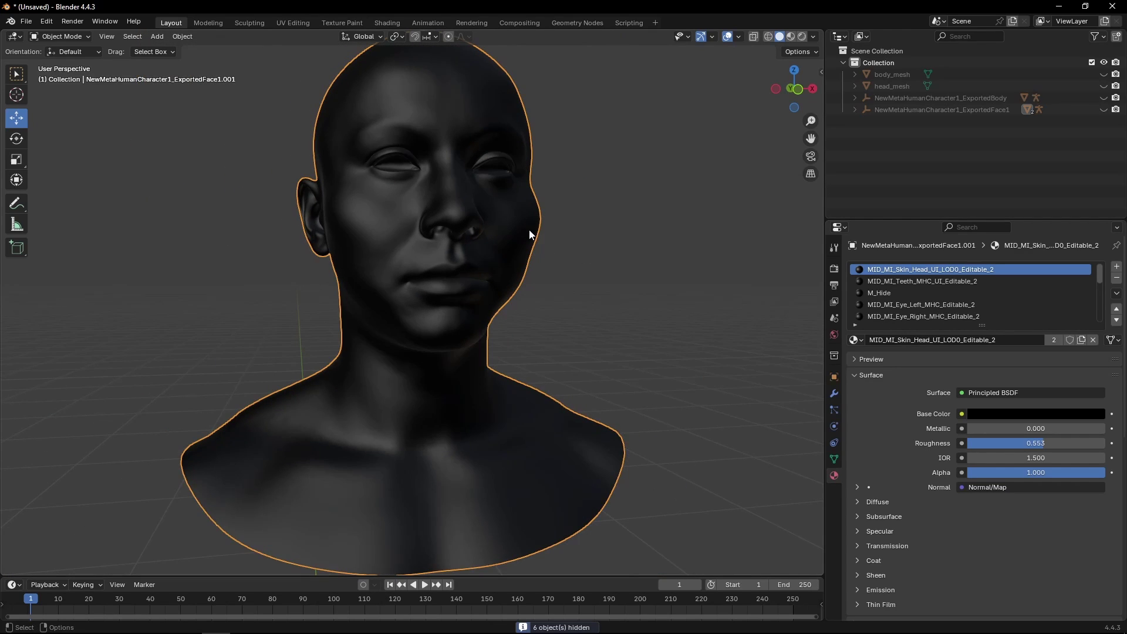
{"action": "middle_click_drag", "start_coordinate": [530, 230], "coordinate": [536, 285], "text": "shift"}
{"action": "left_click", "coordinate": [249, 22]}
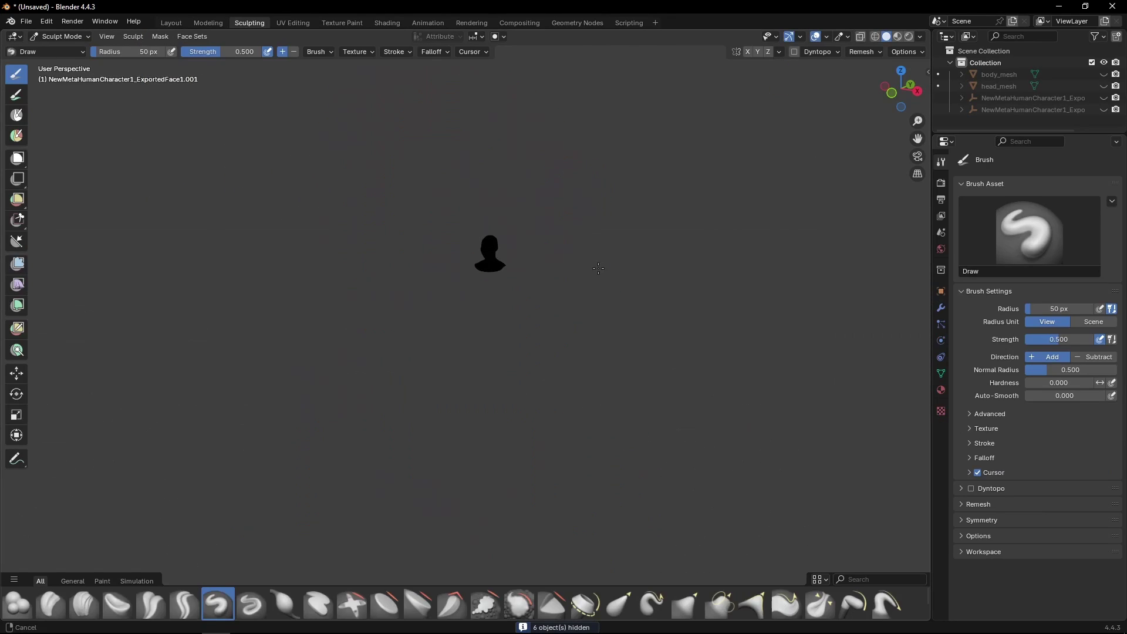
{"action": "key", "text": "shift+f"}
{"action": "left_click", "coordinate": [591, 261]}
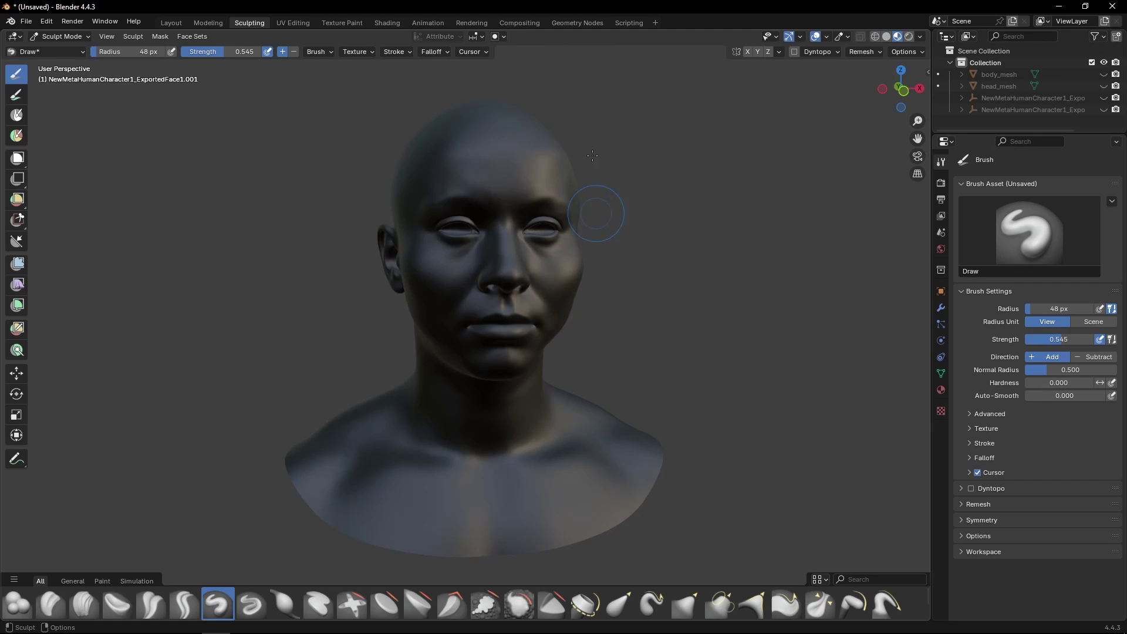
Step: Use solid viewport shading in the Sculpting workspace and change its lighting from MatCap to Studio
{"action": "left_click", "coordinate": [889, 38]}
{"action": "left_click", "coordinate": [893, 37]}
{"action": "left_click", "coordinate": [886, 36]}
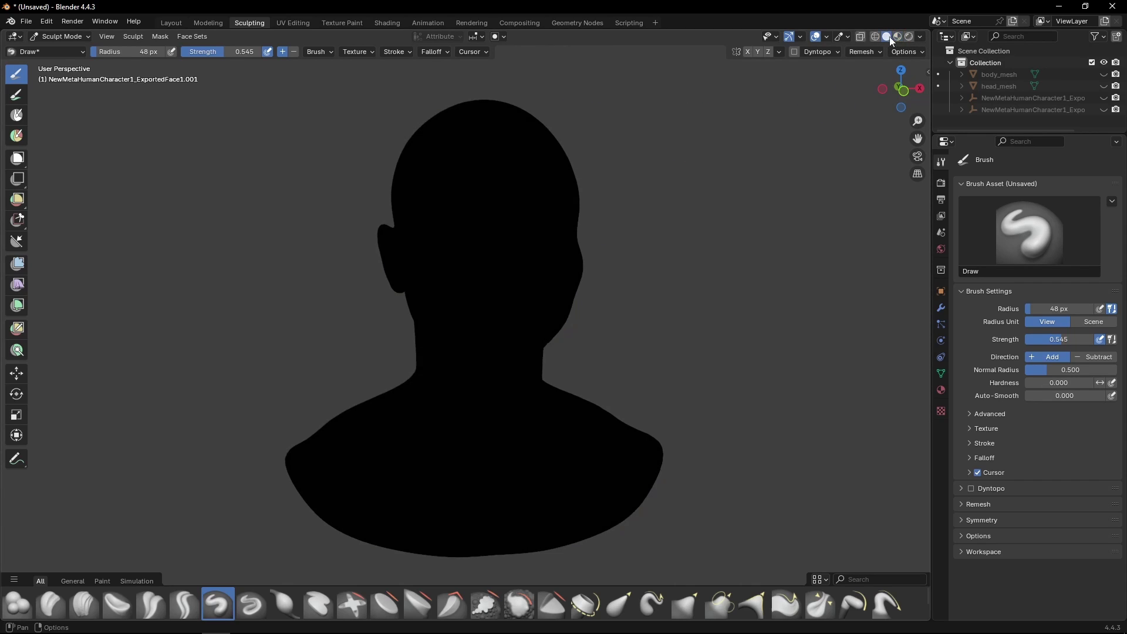
{"action": "left_click", "coordinate": [922, 37]}
{"action": "left_click", "coordinate": [921, 37]}
{"action": "left_click", "coordinate": [921, 37]}
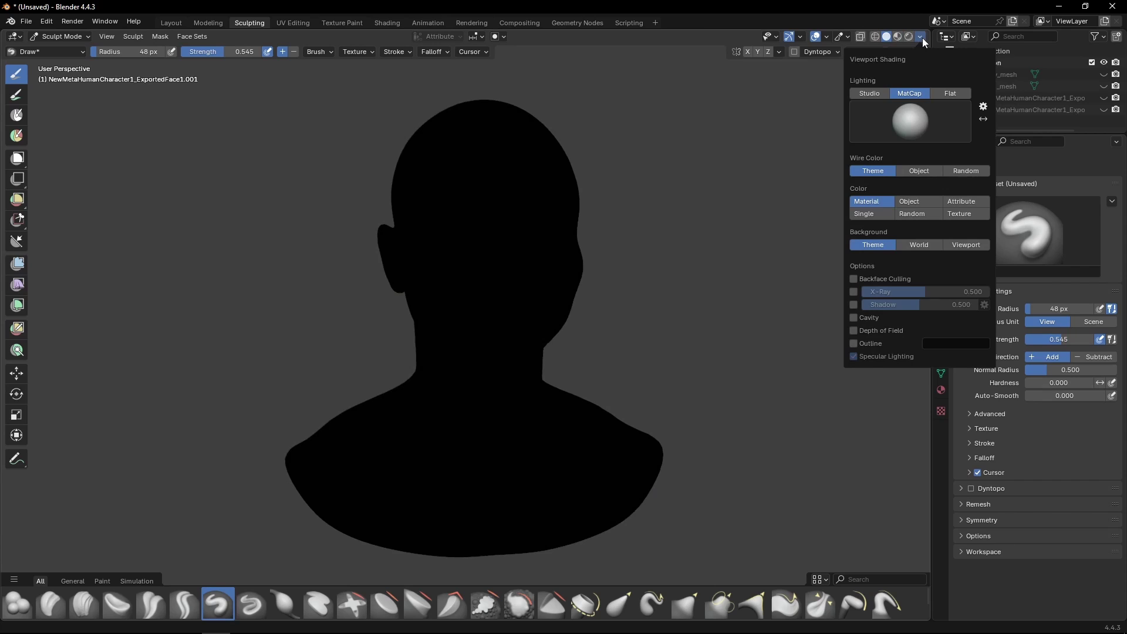
{"action": "left_click", "coordinate": [870, 92]}
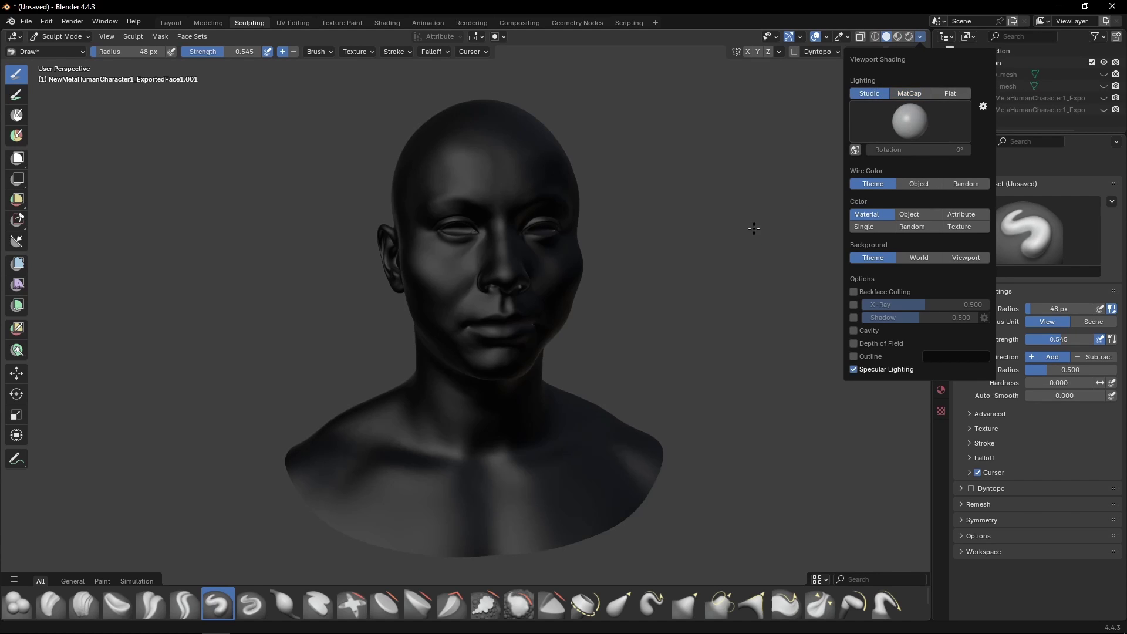
Step: Sculpt test strokes on the forehead with the Draw brush, enabling X-axis mirroring after the first stroke
{"action": "scroll", "coordinate": [600, 297], "scroll_direction": "up", "scroll_amount": 3}
{"action": "middle_click_drag", "start_coordinate": [600, 298], "coordinate": [149, 523]}
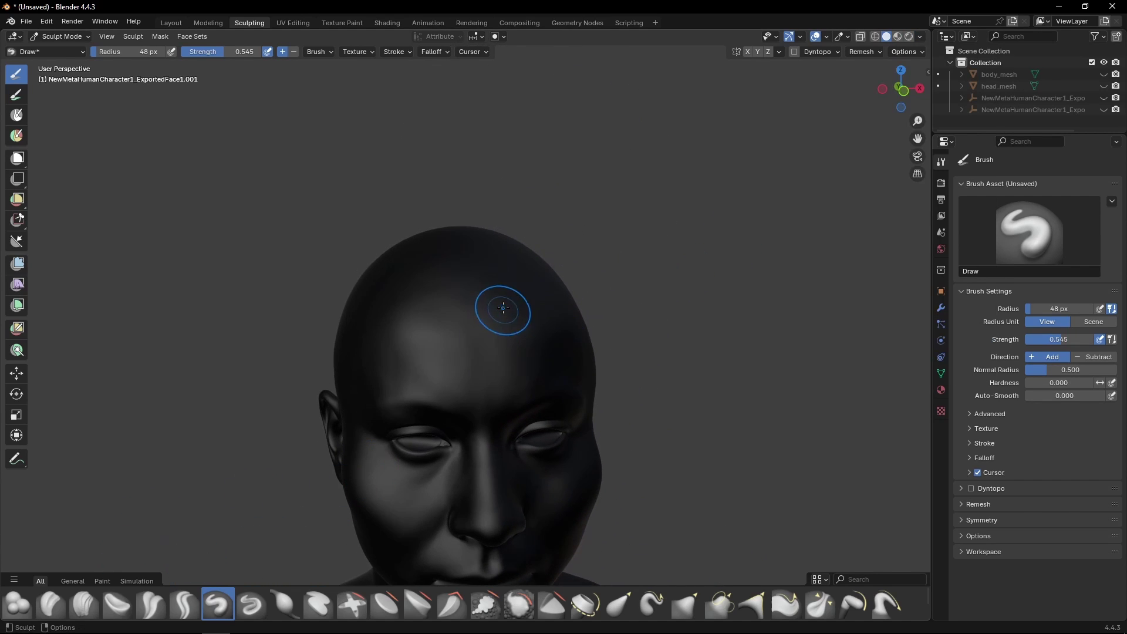
{"action": "left_click_drag", "start_coordinate": [503, 309], "coordinate": [461, 384]}
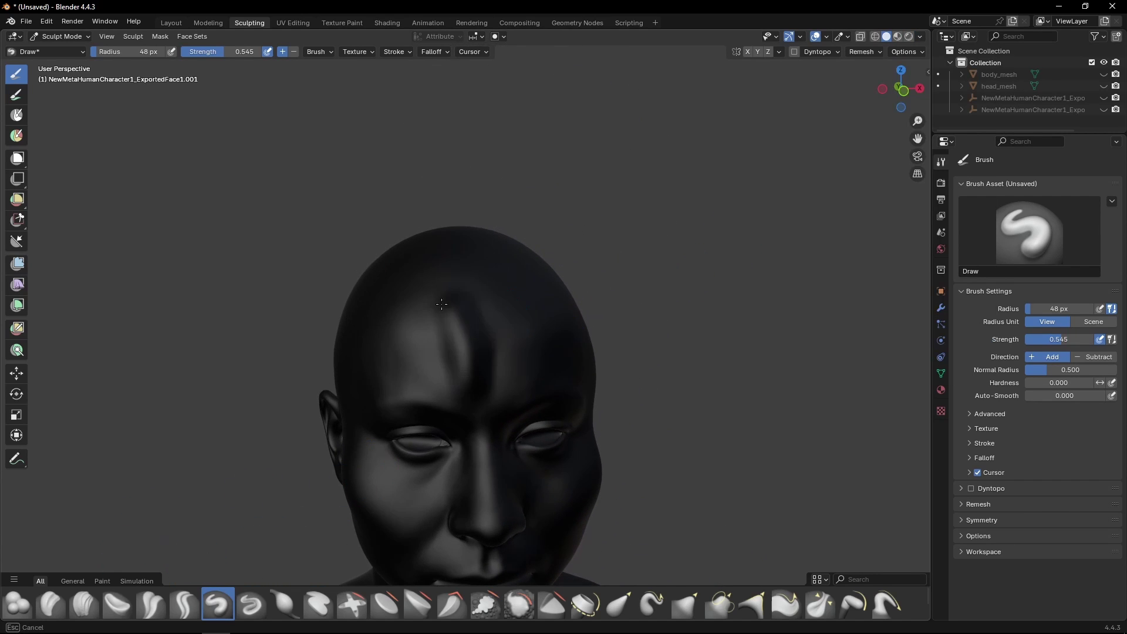
{"action": "left_click", "coordinate": [749, 54]}
{"action": "left_click_drag", "start_coordinate": [508, 337], "coordinate": [483, 268]}
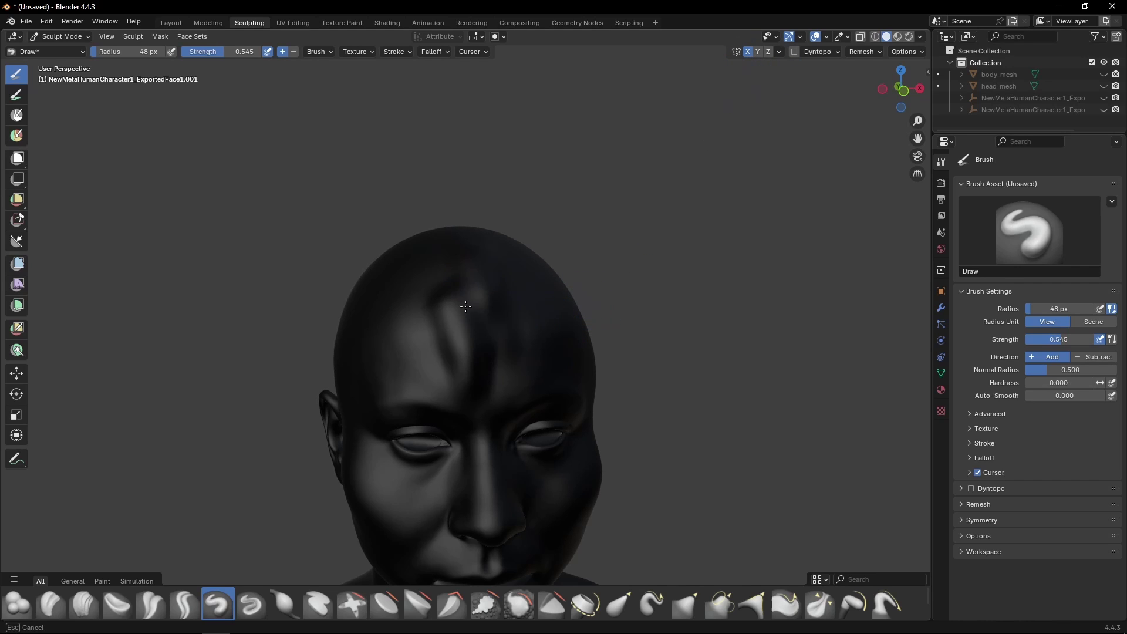
Step: Sculpt raised ridges from the forehead across the top and side of the head with the Draw brush
{"action": "left_click_drag", "start_coordinate": [465, 306], "coordinate": [493, 363]}
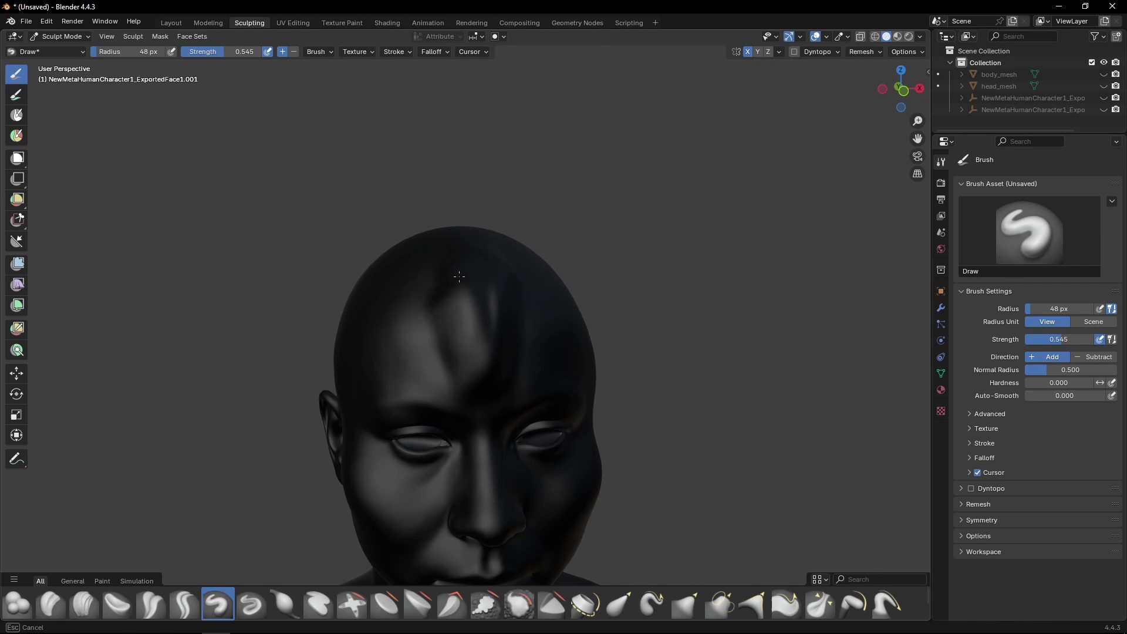
{"action": "middle_click_drag", "start_coordinate": [459, 276], "coordinate": [621, 307]}
{"action": "scroll", "coordinate": [684, 349], "scroll_direction": "up", "scroll_amount": 5}
{"action": "scroll", "coordinate": [651, 282], "scroll_direction": "down", "scroll_amount": 4}
{"action": "middle_click_drag", "start_coordinate": [667, 262], "coordinate": [488, 227], "text": "shift"}
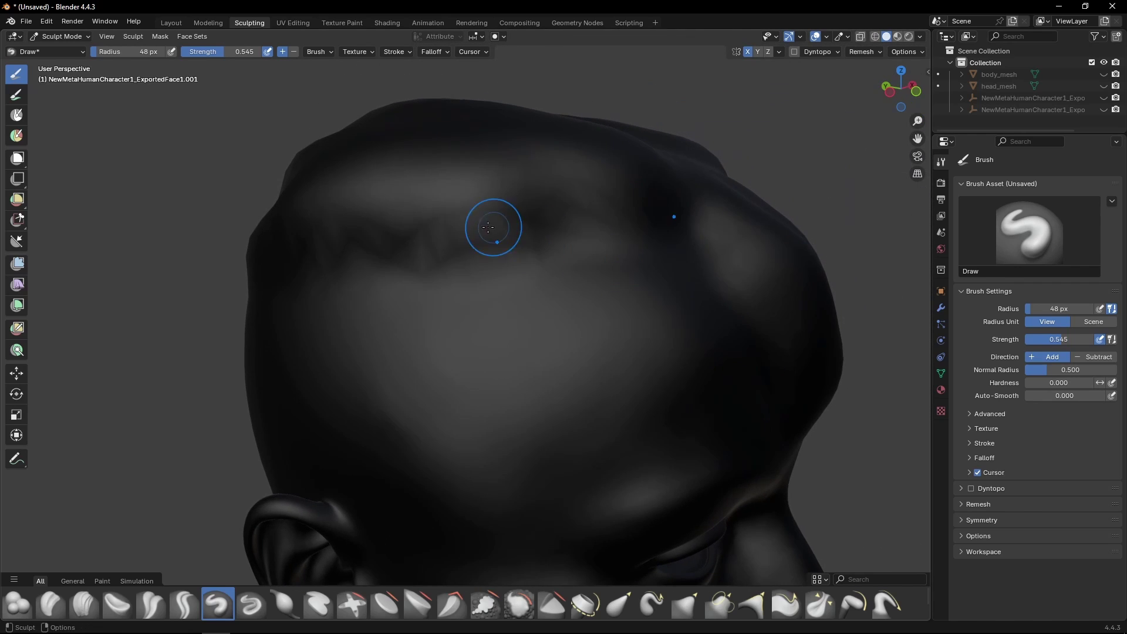
{"action": "left_click_drag", "start_coordinate": [488, 228], "coordinate": [605, 218]}
{"action": "left_click_drag", "start_coordinate": [393, 236], "coordinate": [354, 245]}
{"action": "middle_click_drag", "start_coordinate": [578, 261], "coordinate": [610, 258]}
{"action": "mouse_move", "coordinate": [435, 228]}
{"action": "left_mouse_down"}
{"action": "mouse_move", "coordinate": [514, 192]}
{"action": "mouse_move", "coordinate": [349, 231]}
{"action": "mouse_move", "coordinate": [720, 184]}
{"action": "mouse_move", "coordinate": [644, 204]}
{"action": "left_mouse_up"}
Step: Smooth the ridge along the side of the head and extend the raised form toward the back of the skull
{"action": "mouse_move", "coordinate": [672, 253]}
{"action": "middle_mouse_down", "text": "shift"}
{"action": "mouse_move", "coordinate": [660, 247]}
{"action": "mouse_move", "coordinate": [692, 254]}
{"action": "mouse_move", "coordinate": [613, 266]}
{"action": "middle_mouse_up", "text": "shift"}
{"action": "key", "text": "Tab"}
{"action": "key", "text": "Tab"}
{"action": "mouse_move", "coordinate": [614, 266]}
{"action": "left_mouse_down", "text": "shift"}
{"action": "mouse_move", "coordinate": [655, 249]}
{"action": "mouse_move", "coordinate": [376, 251]}
{"action": "left_mouse_up", "text": "shift"}
{"action": "left_click_drag", "start_coordinate": [527, 265], "coordinate": [597, 260], "text": "alt"}
{"action": "middle_click_drag", "start_coordinate": [598, 260], "coordinate": [435, 268]}
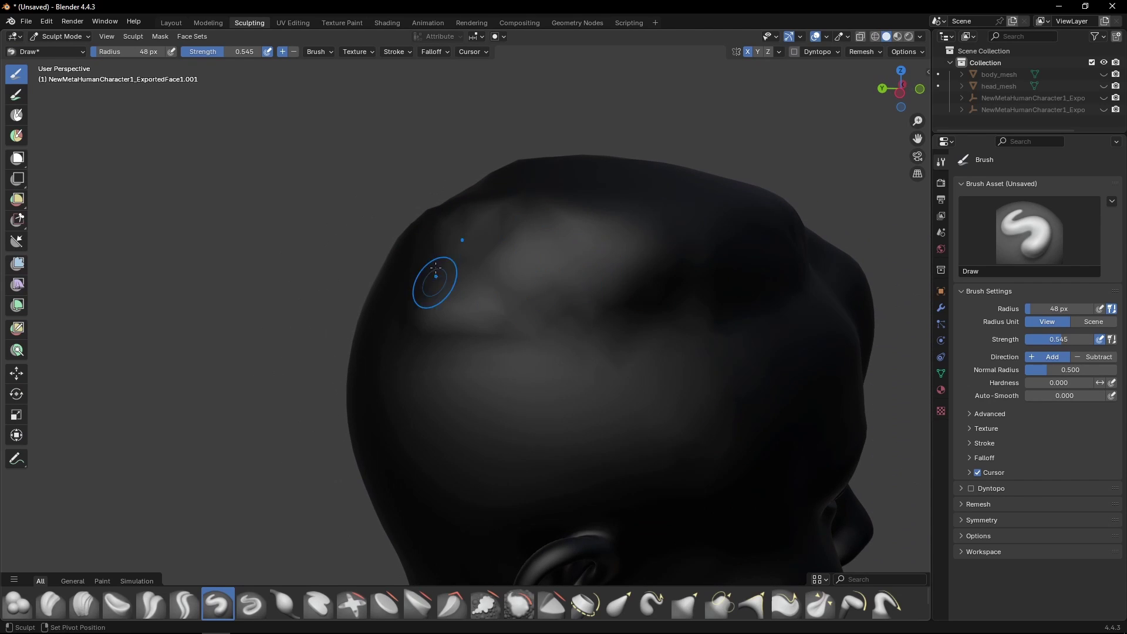
{"action": "mouse_move", "coordinate": [433, 247]}
{"action": "left_mouse_down"}
{"action": "mouse_move", "coordinate": [563, 264]}
{"action": "mouse_move", "coordinate": [657, 252]}
{"action": "mouse_move", "coordinate": [606, 294]}
{"action": "left_mouse_up"}
Step: Pull the back of the skull outward into an elongated shape with the Grab brush at 264 px radius
{"action": "mouse_move", "coordinate": [422, 312]}
{"action": "middle_mouse_down"}
{"action": "mouse_move", "coordinate": [729, 316]}
{"action": "mouse_move", "coordinate": [604, 259]}
{"action": "mouse_move", "coordinate": [503, 268]}
{"action": "middle_mouse_up"}
{"action": "scroll", "coordinate": [618, 274], "scroll_direction": "down", "scroll_amount": 2}
{"action": "mouse_move", "coordinate": [618, 274]}
{"action": "middle_mouse_down"}
{"action": "mouse_move", "coordinate": [530, 289]}
{"action": "mouse_move", "coordinate": [643, 297]}
{"action": "mouse_move", "coordinate": [575, 294]}
{"action": "mouse_move", "coordinate": [580, 419]}
{"action": "middle_mouse_up"}
{"action": "scroll", "coordinate": [544, 282], "scroll_direction": "up", "scroll_amount": 4}
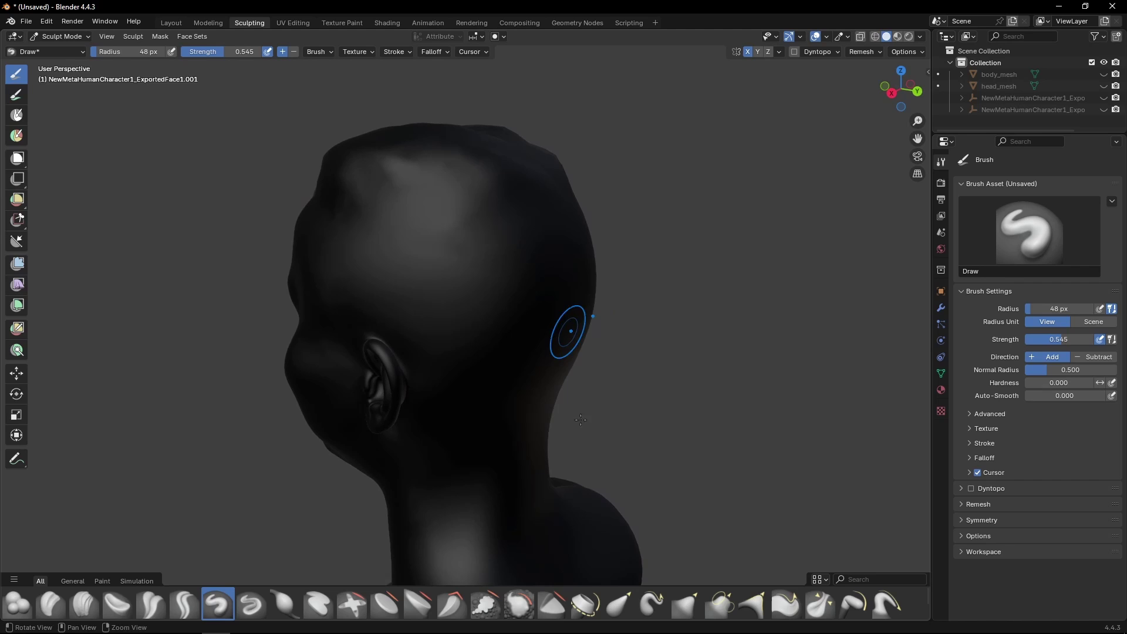
{"action": "left_click", "coordinate": [684, 602]}
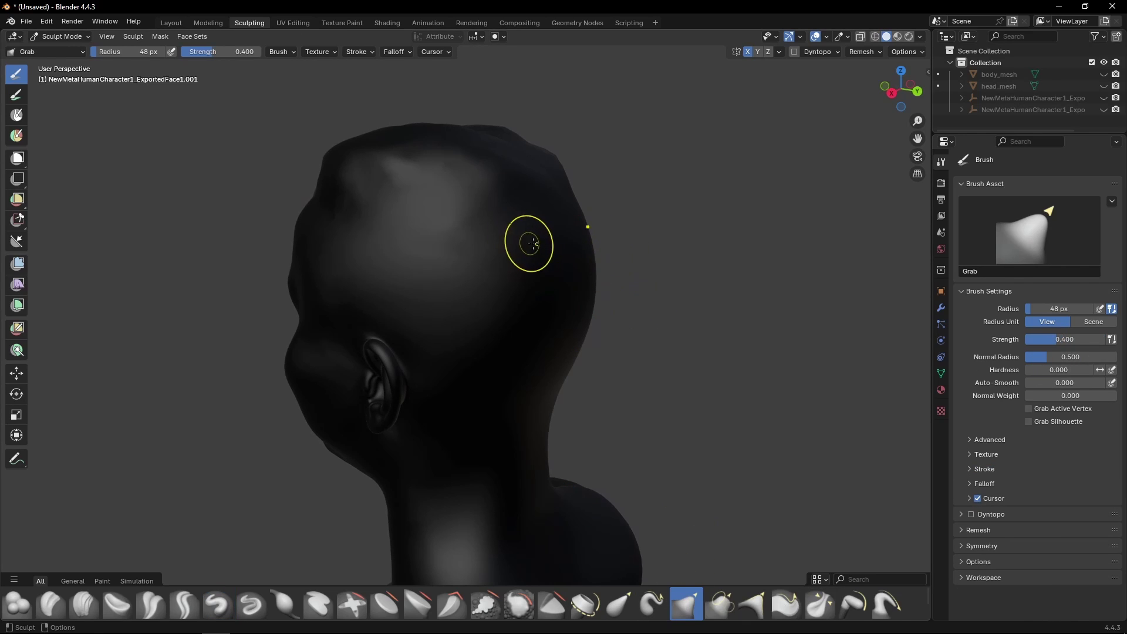
{"action": "key", "text": "f"}
{"action": "left_click", "coordinate": [678, 296]}
{"action": "mouse_move", "coordinate": [531, 261]}
{"action": "left_mouse_down"}
{"action": "mouse_move", "coordinate": [666, 264]}
{"action": "mouse_move", "coordinate": [848, 345]}
{"action": "left_mouse_up"}
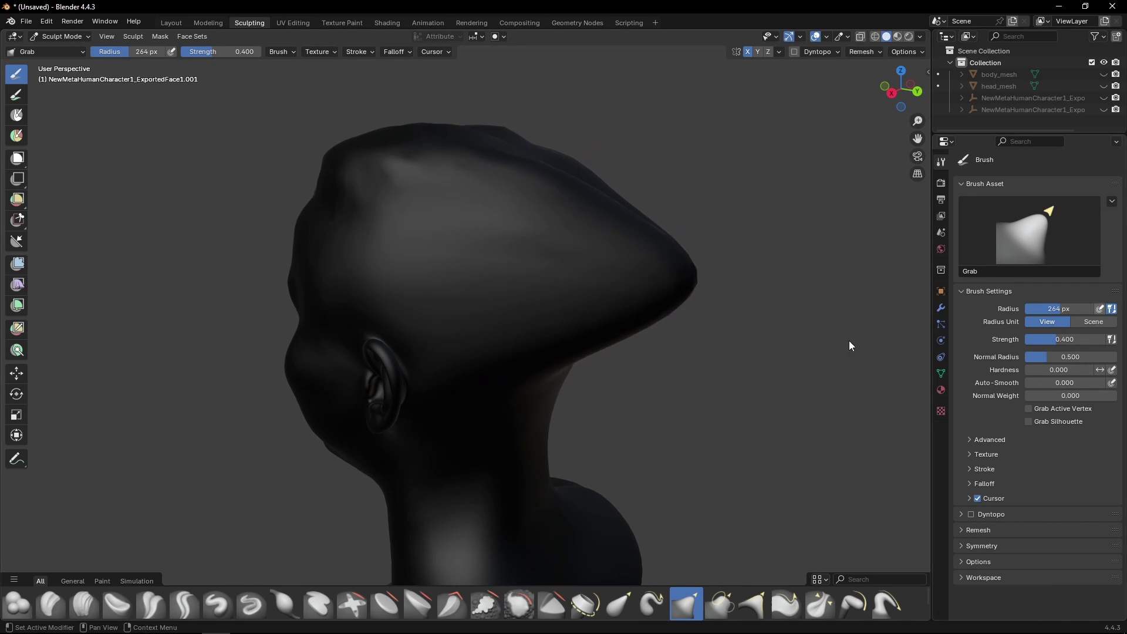
{"action": "left_click_drag", "start_coordinate": [675, 271], "coordinate": [713, 260]}
Step: Reshape the ears and the lower face with the Grab brush
{"action": "mouse_move", "coordinate": [595, 251]}
{"action": "middle_mouse_down"}
{"action": "mouse_move", "coordinate": [536, 249]}
{"action": "mouse_move", "coordinate": [607, 266]}
{"action": "mouse_move", "coordinate": [536, 135]}
{"action": "middle_mouse_up"}
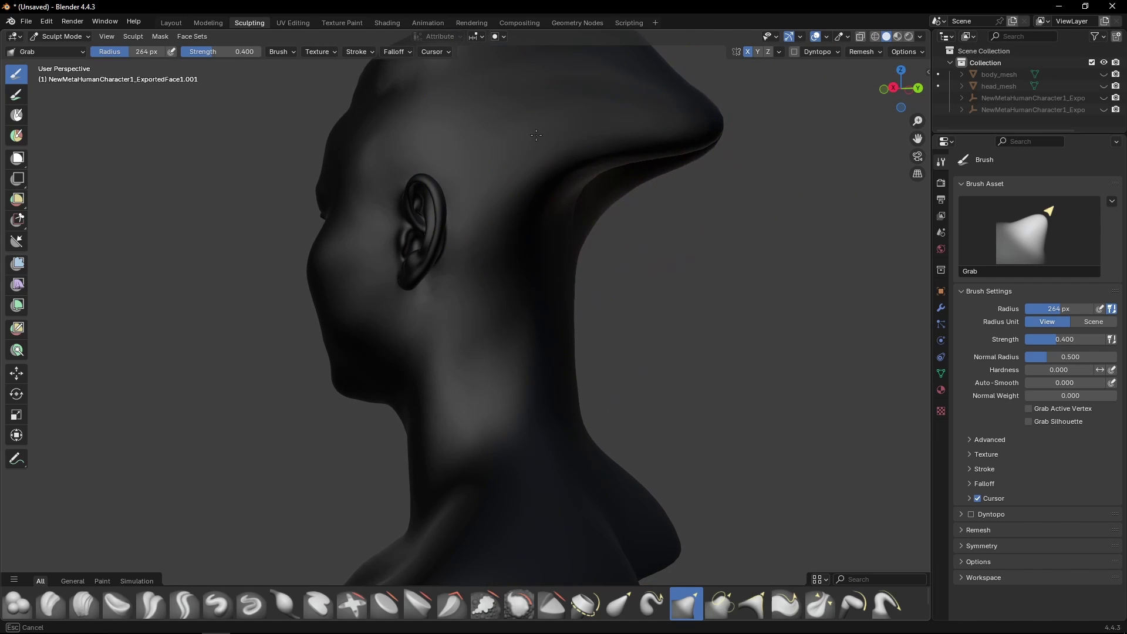
{"action": "middle_click_drag", "start_coordinate": [525, 283], "coordinate": [629, 277]}
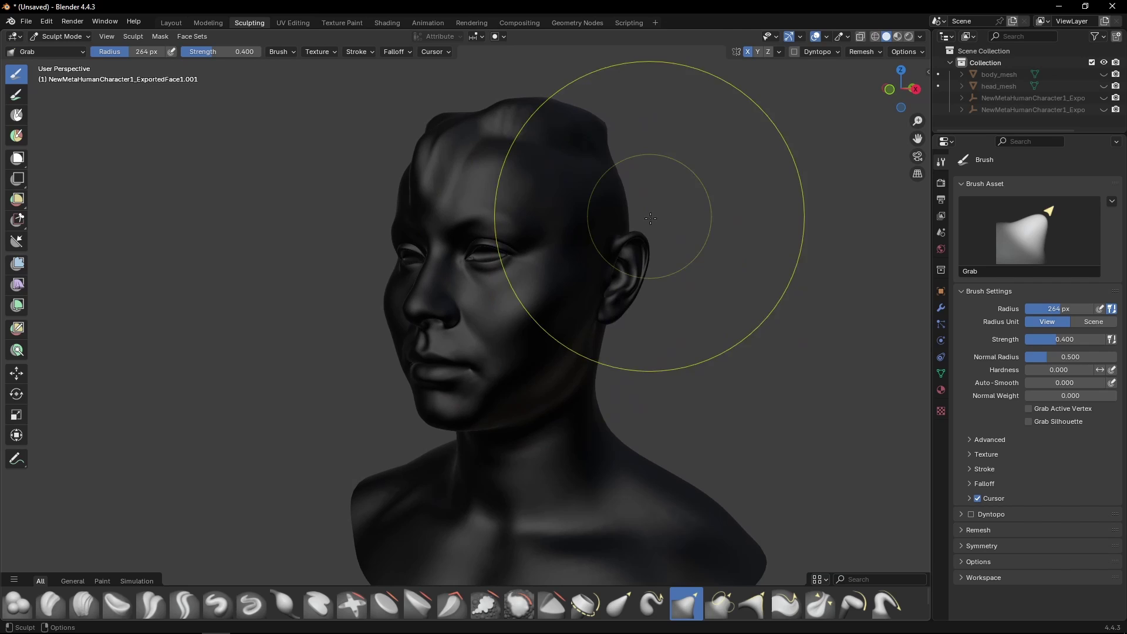
{"action": "mouse_move", "coordinate": [674, 184]}
{"action": "middle_mouse_down"}
{"action": "mouse_move", "coordinate": [706, 301]}
{"action": "mouse_move", "coordinate": [618, 288]}
{"action": "mouse_move", "coordinate": [478, 309]}
{"action": "middle_mouse_up"}
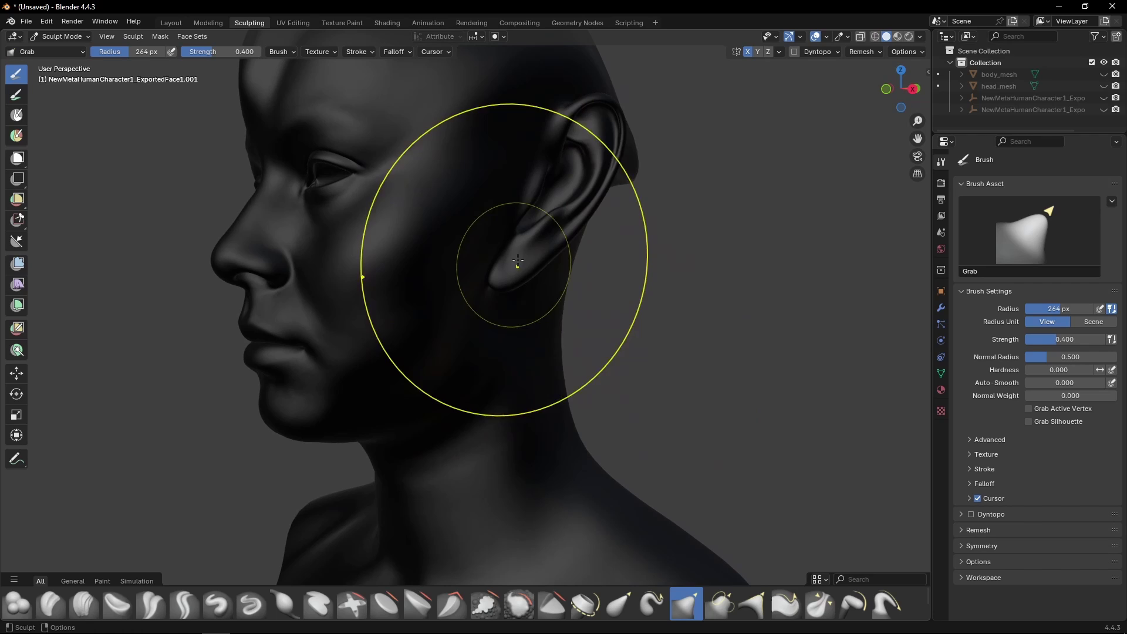
{"action": "mouse_move", "coordinate": [516, 264]}
{"action": "middle_mouse_down"}
{"action": "mouse_move", "coordinate": [634, 297]}
{"action": "mouse_move", "coordinate": [573, 316]}
{"action": "mouse_move", "coordinate": [602, 330]}
{"action": "middle_mouse_up"}
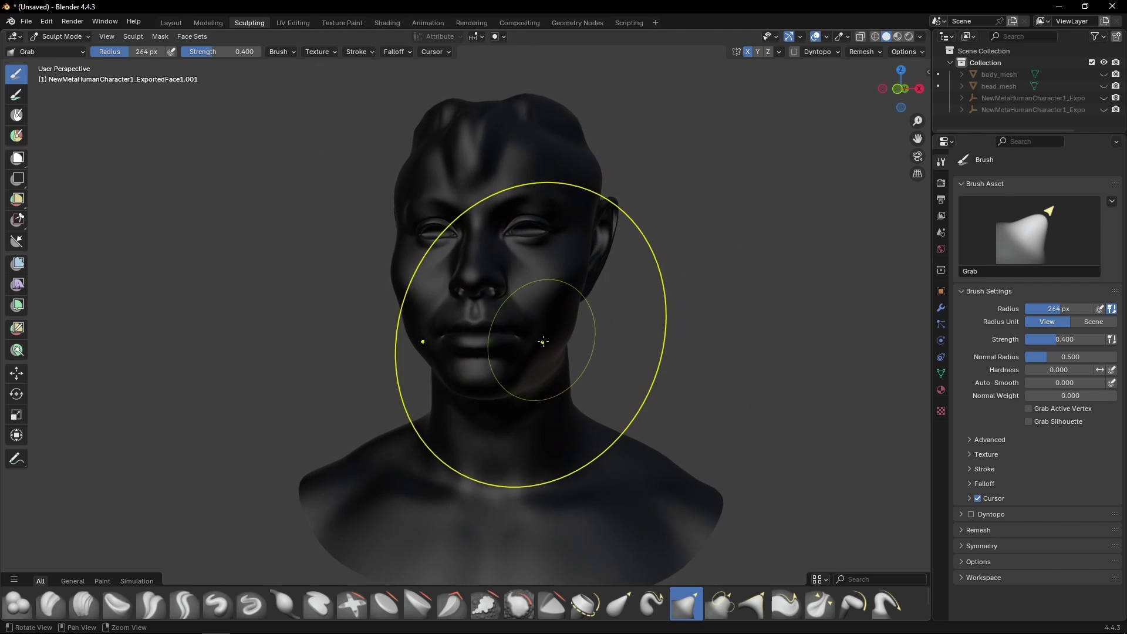
{"action": "scroll", "coordinate": [541, 342], "scroll_direction": "up", "scroll_amount": 2}
{"action": "mouse_move", "coordinate": [475, 351]}
{"action": "middle_mouse_down"}
{"action": "mouse_move", "coordinate": [538, 341]}
{"action": "mouse_move", "coordinate": [516, 331]}
{"action": "mouse_move", "coordinate": [612, 325]}
{"action": "mouse_move", "coordinate": [588, 347]}
{"action": "mouse_move", "coordinate": [617, 327]}
{"action": "mouse_move", "coordinate": [548, 322]}
{"action": "mouse_move", "coordinate": [619, 301]}
{"action": "mouse_move", "coordinate": [486, 304]}
{"action": "mouse_move", "coordinate": [516, 335]}
{"action": "mouse_move", "coordinate": [451, 378]}
{"action": "mouse_move", "coordinate": [477, 405]}
{"action": "middle_mouse_up"}
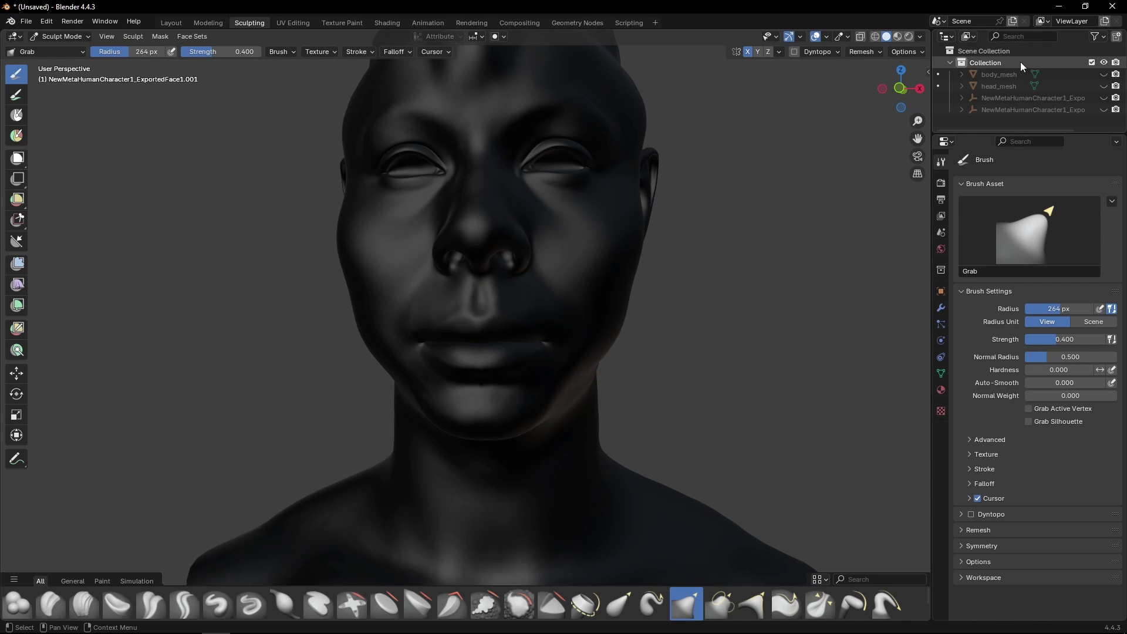
Step: Reveal all hidden objects in the Modeling workspace and hide the face armature root.001
{"action": "middle_click_drag", "start_coordinate": [709, 375], "coordinate": [712, 309]}
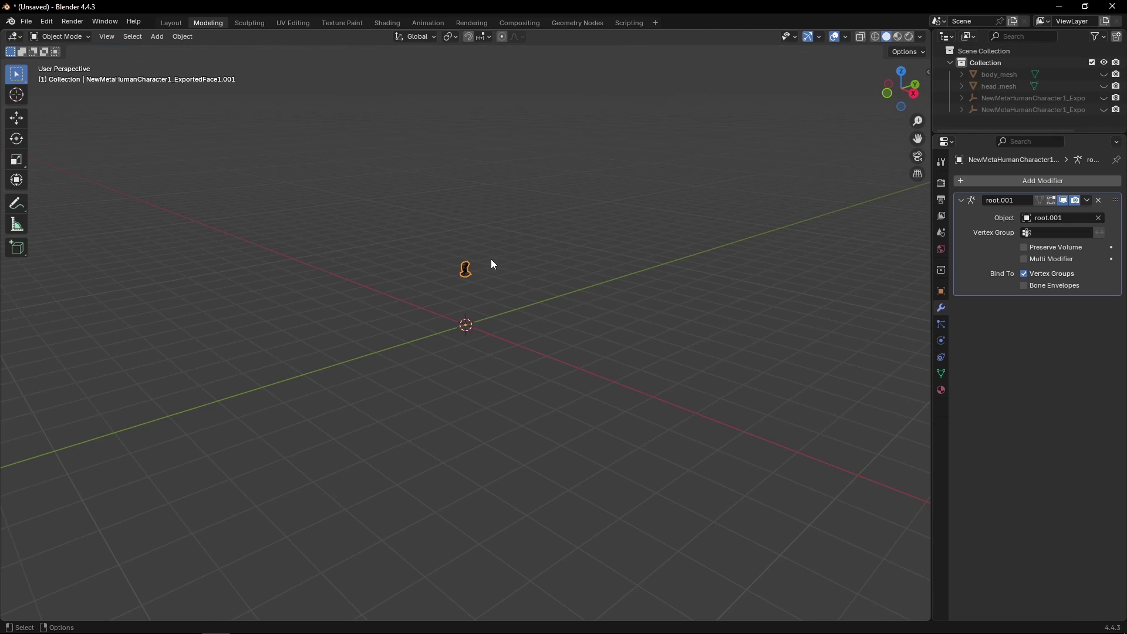
{"action": "key", "text": "f"}
{"action": "left_click_drag", "start_coordinate": [598, 304], "coordinate": [681, 283], "text": "alt"}
{"action": "scroll", "coordinate": [681, 283], "scroll_direction": "down", "scroll_amount": 3}
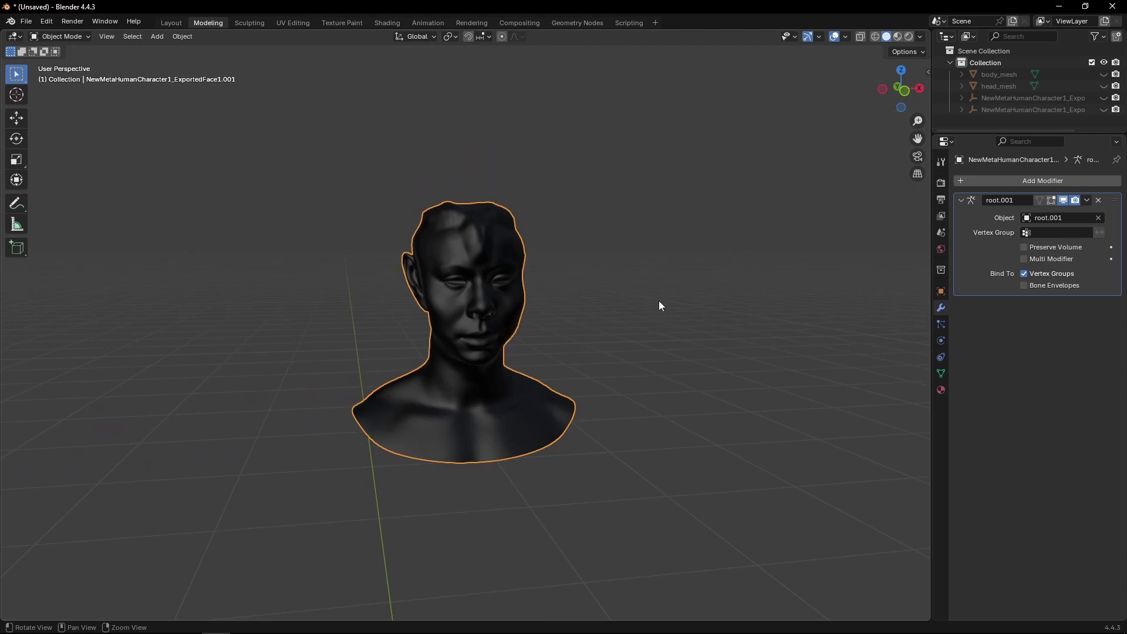
{"action": "key", "text": "alt+h"}
{"action": "left_click", "coordinate": [652, 313]}
{"action": "left_click", "coordinate": [515, 321]}
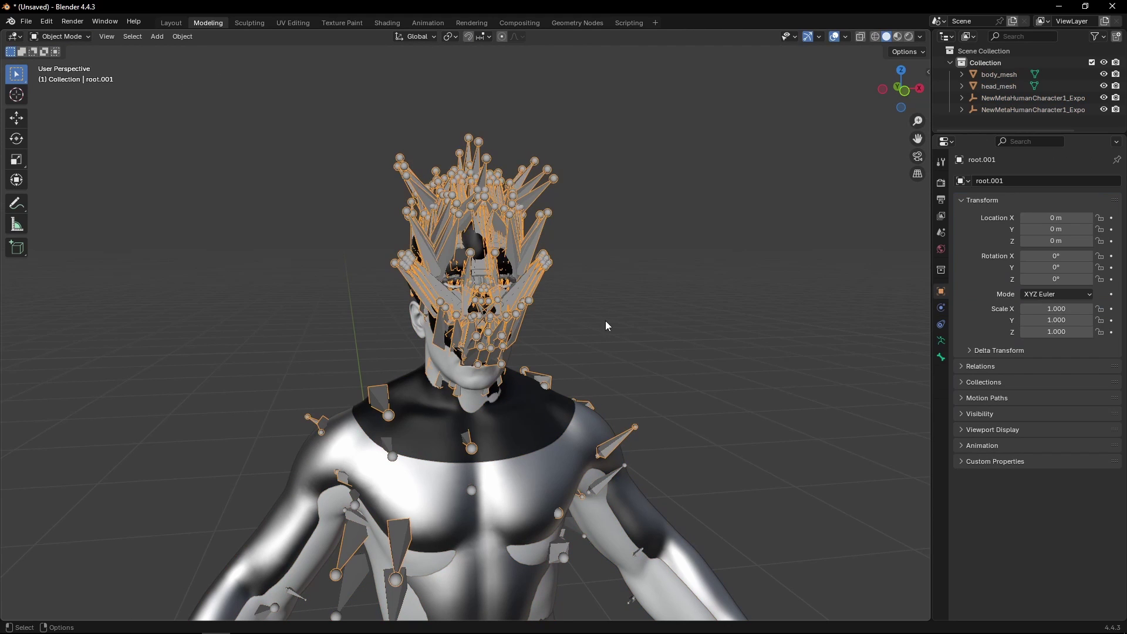
{"action": "key", "text": "h"}
{"action": "scroll", "coordinate": [583, 308], "scroll_direction": "up", "scroll_amount": 5}
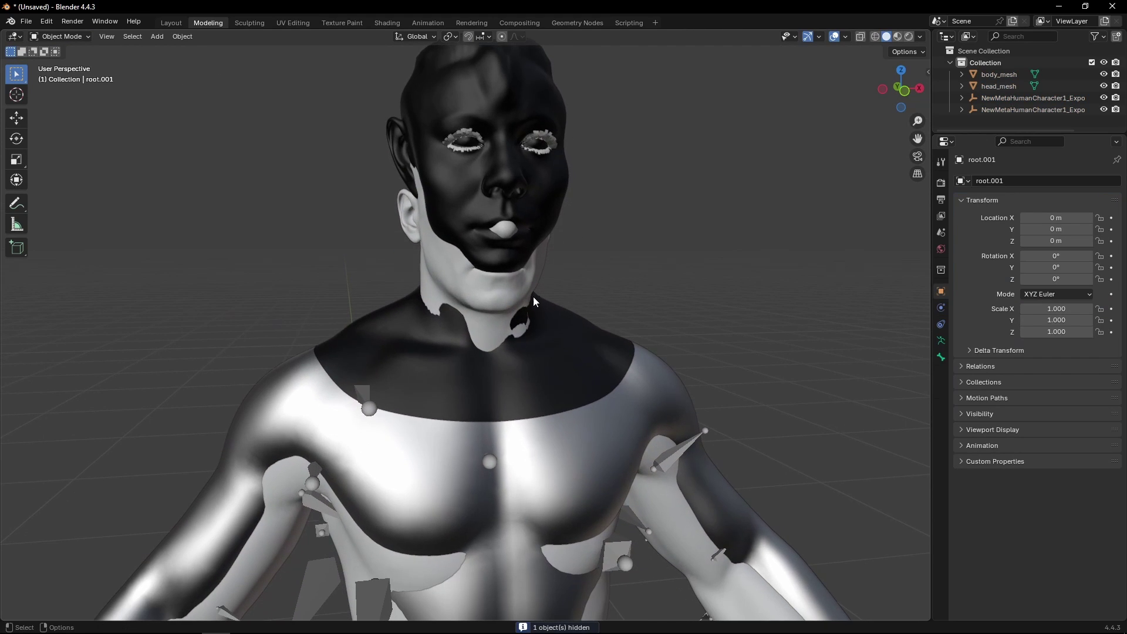
Step: Select head_mesh and show its Mesh Data Transfer settings, widening the properties area for readability
{"action": "left_click", "coordinate": [493, 300]}
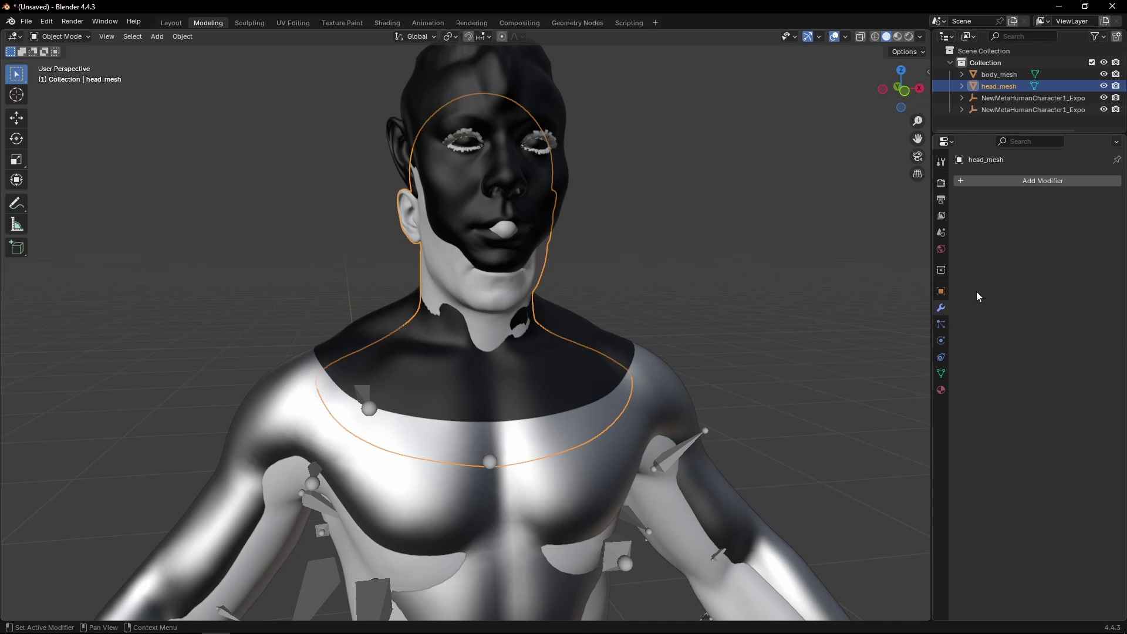
{"action": "left_click", "coordinate": [941, 377]}
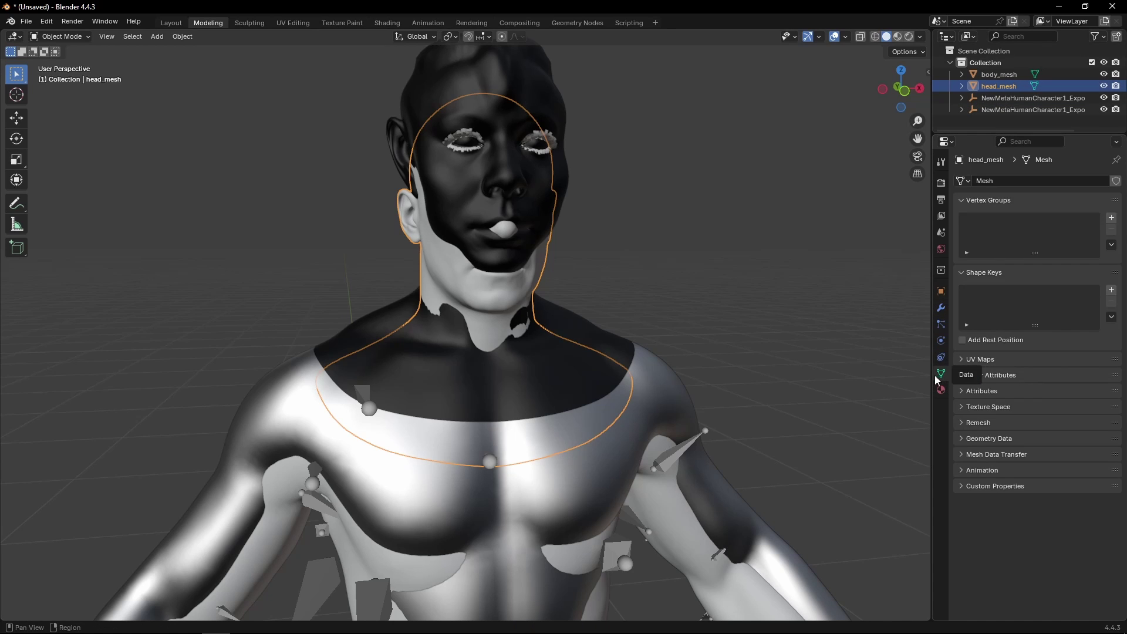
{"action": "left_click_drag", "start_coordinate": [936, 381], "coordinate": [844, 379]}
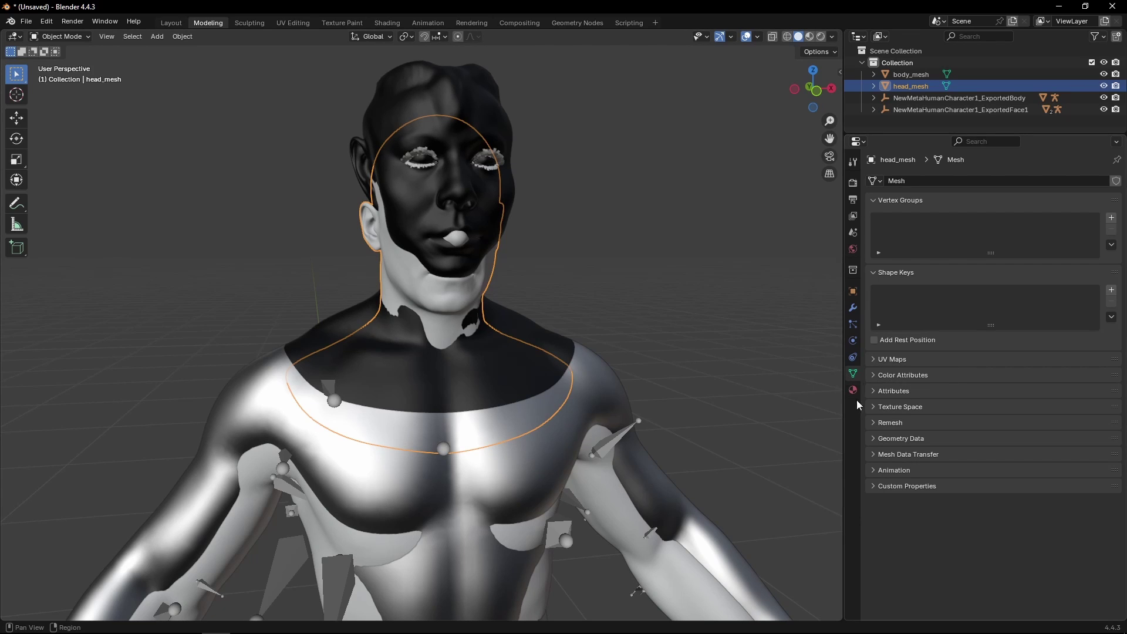
{"action": "left_click", "coordinate": [874, 455]}
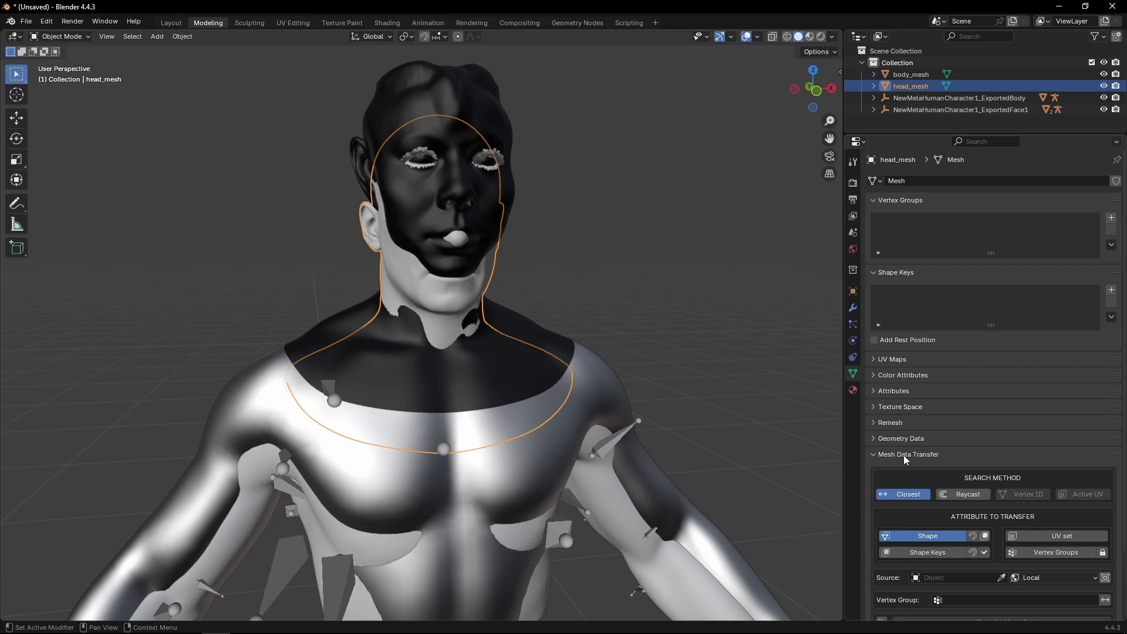
{"action": "scroll", "coordinate": [924, 454], "scroll_direction": "down", "scroll_amount": 2}
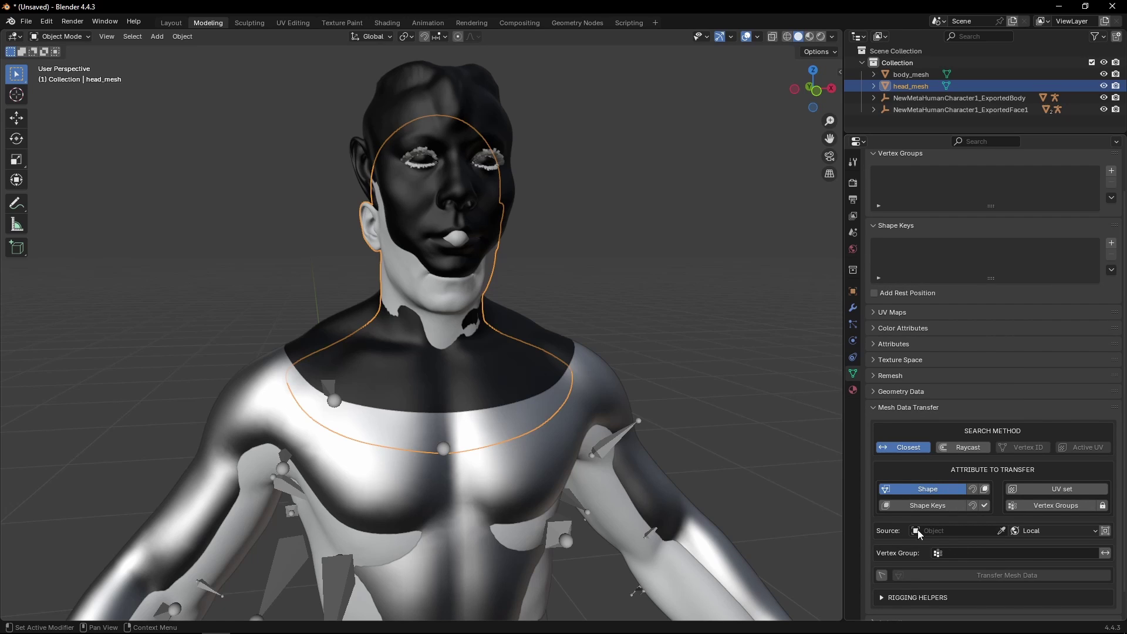
Step: Transfer the shape of the sculpted face skin to head_mesh, using it as source with the Active UV search method
{"action": "left_click", "coordinate": [493, 100]}
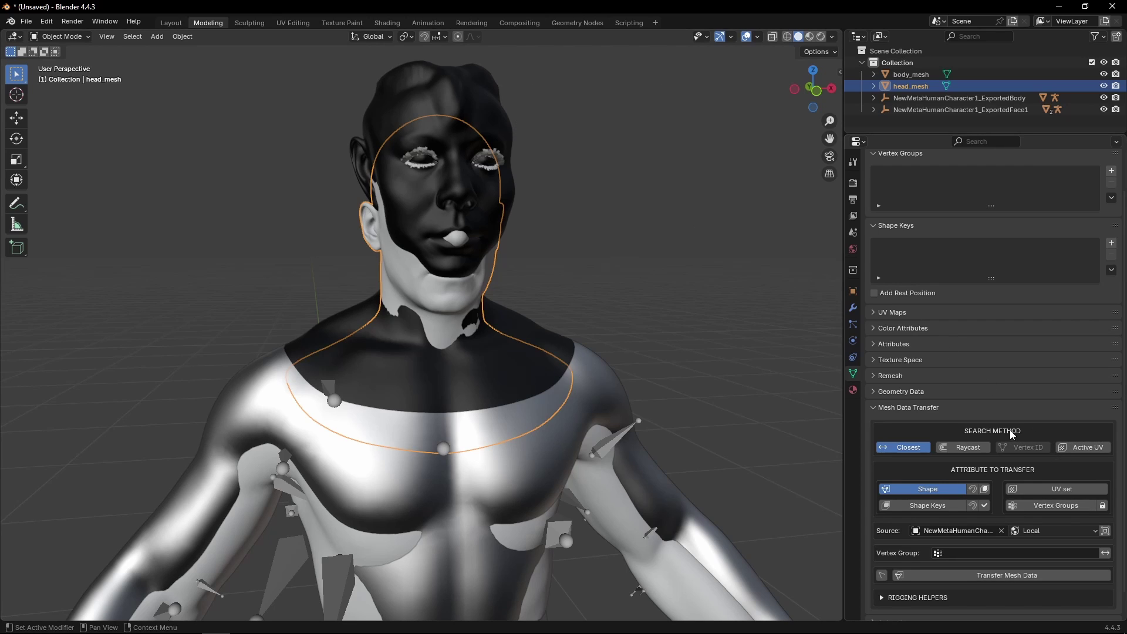
{"action": "left_click", "coordinate": [1084, 449]}
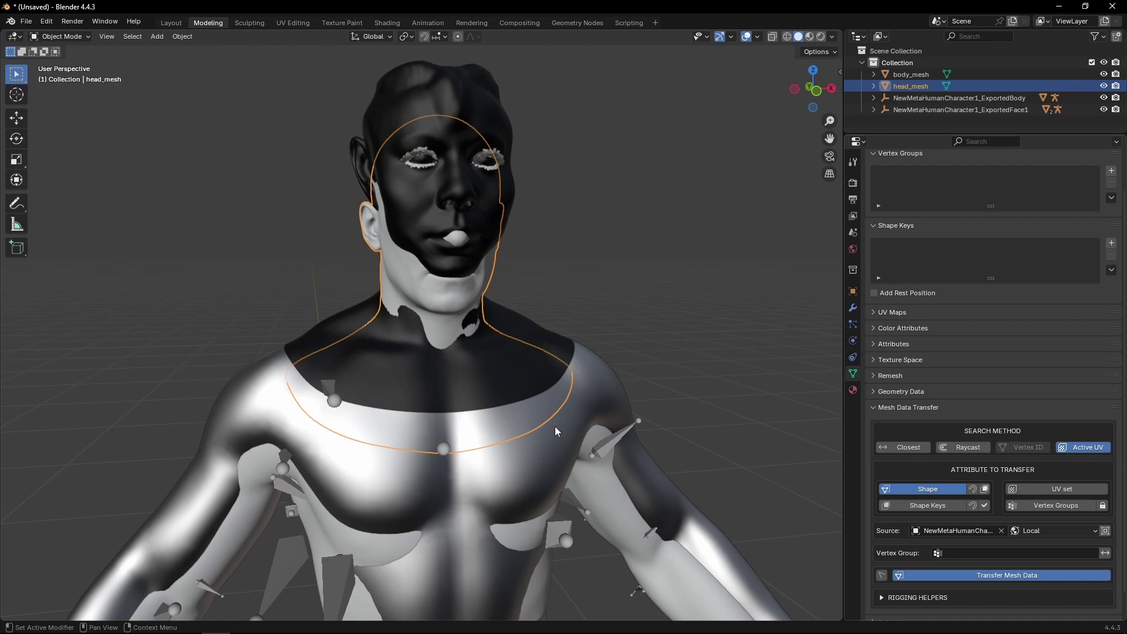
{"action": "scroll", "coordinate": [605, 279], "scroll_direction": "down", "scroll_amount": 12}
{"action": "middle_click_drag", "start_coordinate": [582, 282], "coordinate": [574, 344], "text": "shift"}
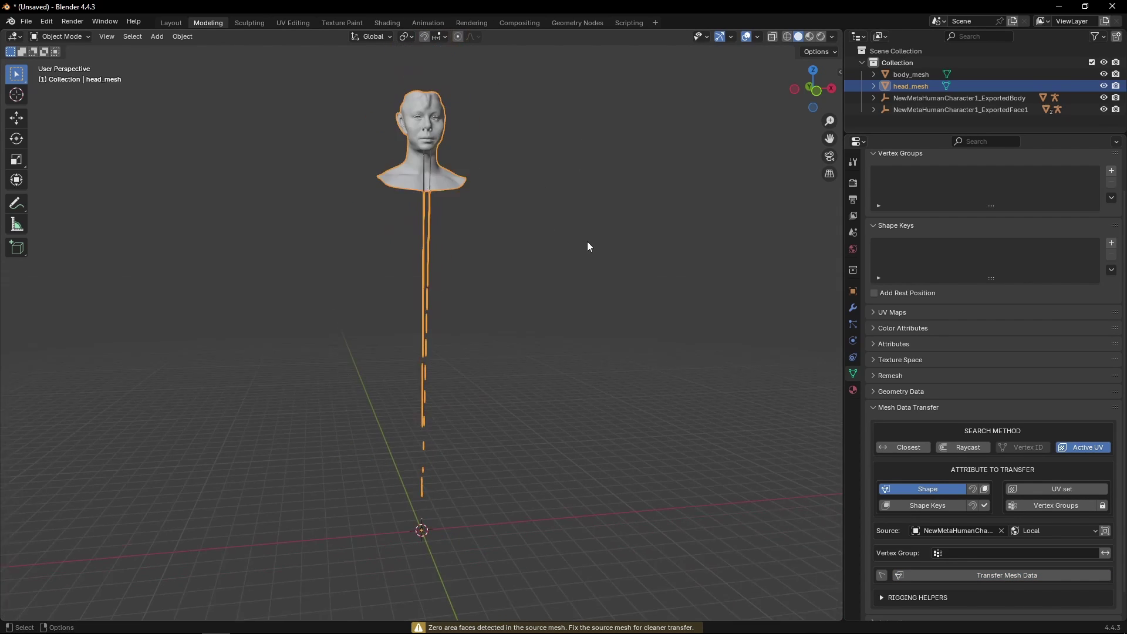
Step: Set the scale of head_mesh to 0.01 on X, Y and Z
{"action": "middle_click_drag", "start_coordinate": [587, 241], "coordinate": [809, 96]}
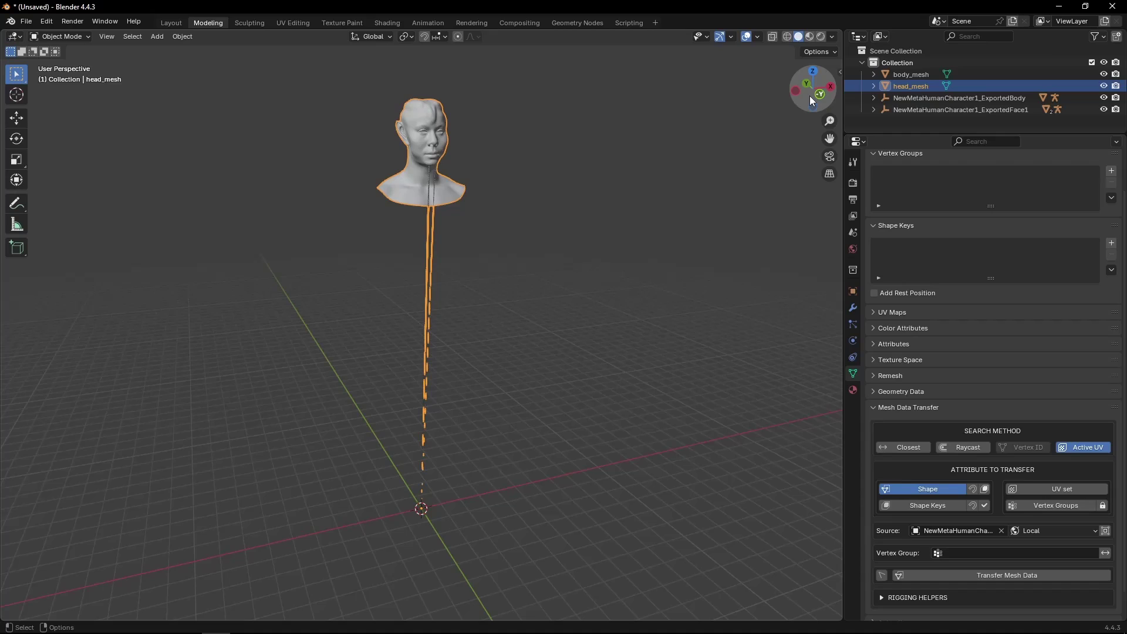
{"action": "left_click", "coordinate": [838, 69]}
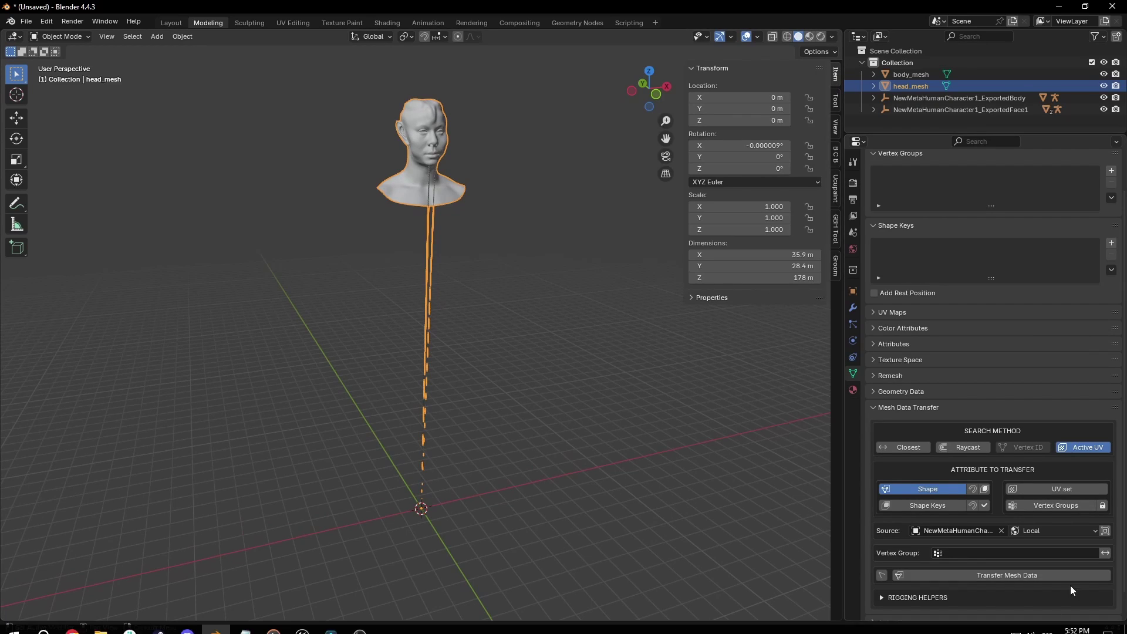
{"action": "left_click", "coordinate": [774, 207]}
{"action": "type", "text": ".01"}
{"action": "key", "text": "Tab"}
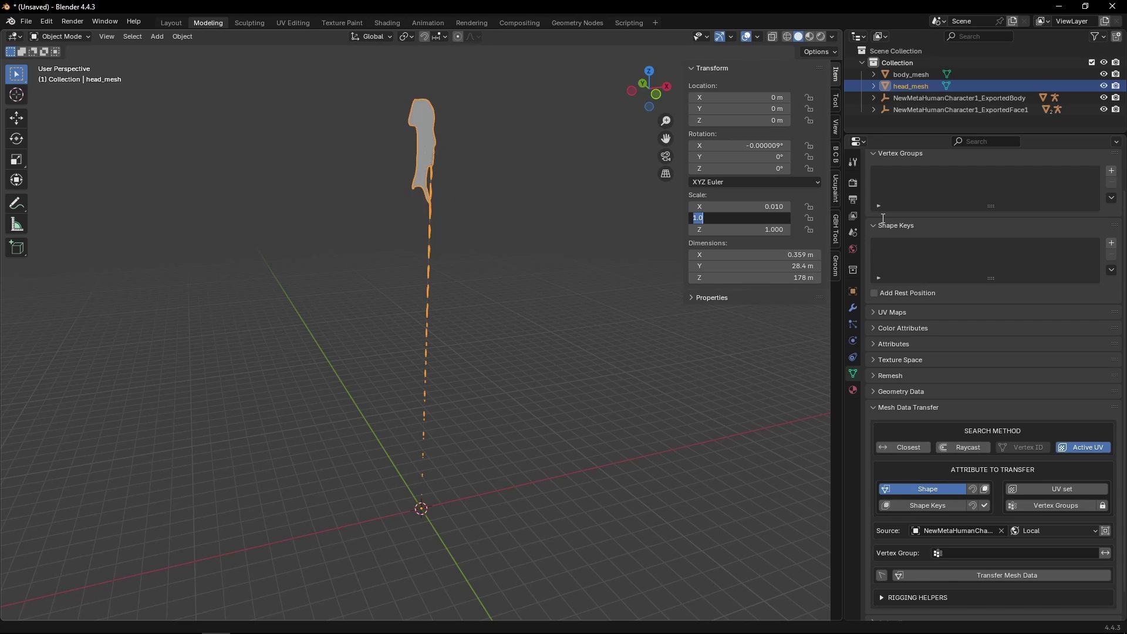
{"action": "type", "text": ".01"}
{"action": "key", "text": "Tab"}
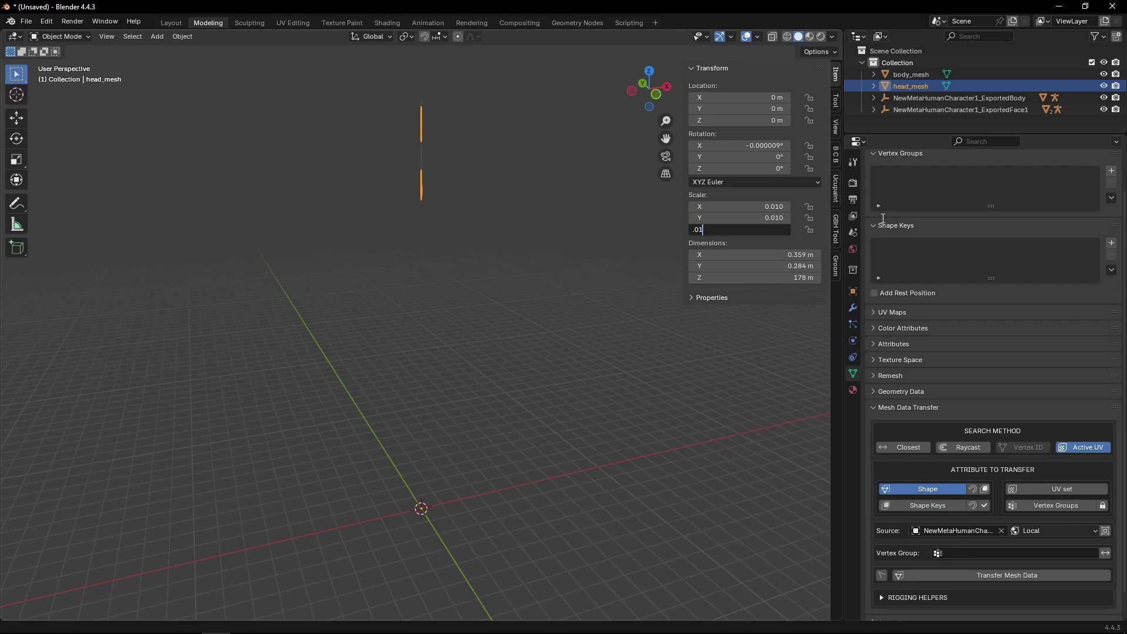
{"action": "type", "text": ".01"}
{"action": "key", "text": "Return"}
Step: Isolate head_mesh by hiding every other object and turn on X-ray display
{"action": "key", "text": "KP_Decimal"}
{"action": "mouse_move", "coordinate": [499, 235]}
{"action": "middle_mouse_down"}
{"action": "mouse_move", "coordinate": [455, 235]}
{"action": "mouse_move", "coordinate": [455, 314]}
{"action": "mouse_move", "coordinate": [517, 314]}
{"action": "mouse_move", "coordinate": [451, 314]}
{"action": "mouse_move", "coordinate": [487, 252]}
{"action": "middle_mouse_up"}
{"action": "scroll", "coordinate": [455, 314], "scroll_direction": "up", "scroll_amount": 5}
{"action": "key", "text": "shift+h"}
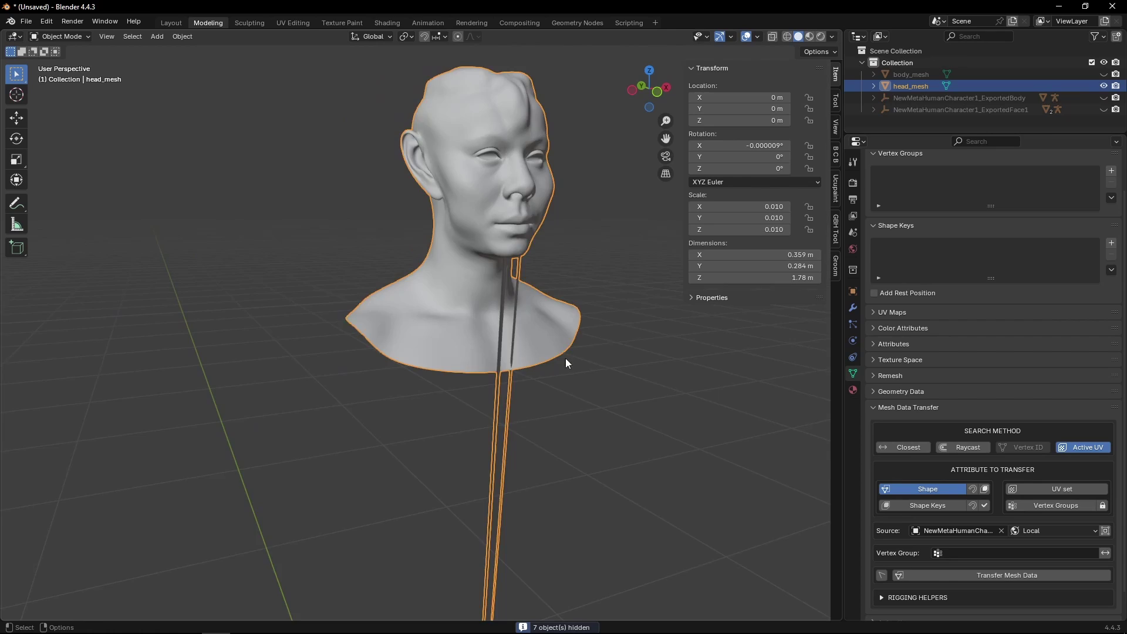
{"action": "scroll", "coordinate": [508, 302], "scroll_direction": "down", "scroll_amount": 3}
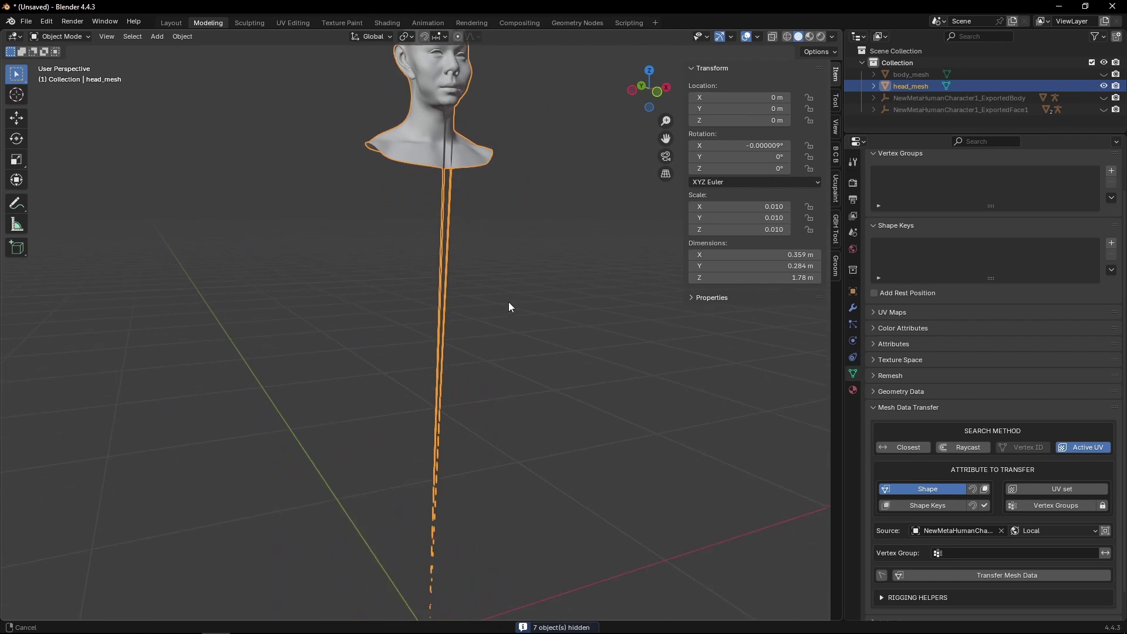
{"action": "left_click", "coordinate": [773, 37]}
{"action": "scroll", "coordinate": [503, 319], "scroll_direction": "down", "scroll_amount": 1}
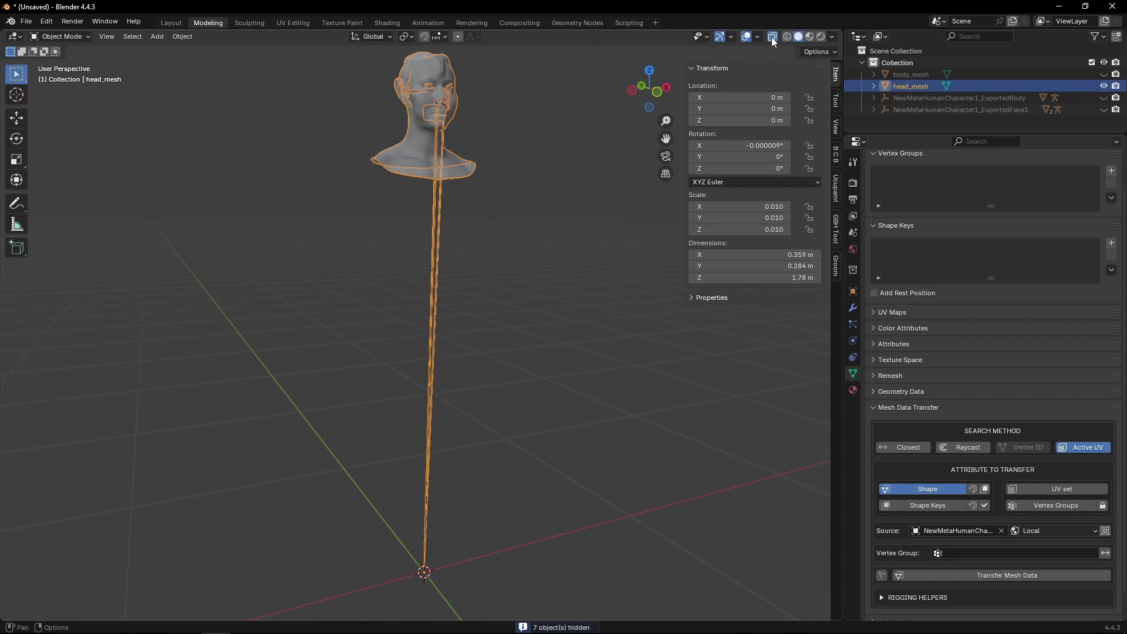
Step: Select the stray vertices of head_mesh that stretch down to the world origin in Edit Mode
{"action": "middle_click_drag", "start_coordinate": [541, 146], "coordinate": [493, 176]}
{"action": "key", "text": "Tab"}
{"action": "left_click", "coordinate": [474, 339]}
{"action": "left_click_drag", "start_coordinate": [293, 405], "coordinate": [508, 590]}
{"action": "left_click_drag", "start_coordinate": [352, 292], "coordinate": [530, 611]}
{"action": "left_click_drag", "start_coordinate": [310, 422], "coordinate": [624, 622]}
{"action": "middle_click_drag", "start_coordinate": [540, 436], "coordinate": [520, 463]}
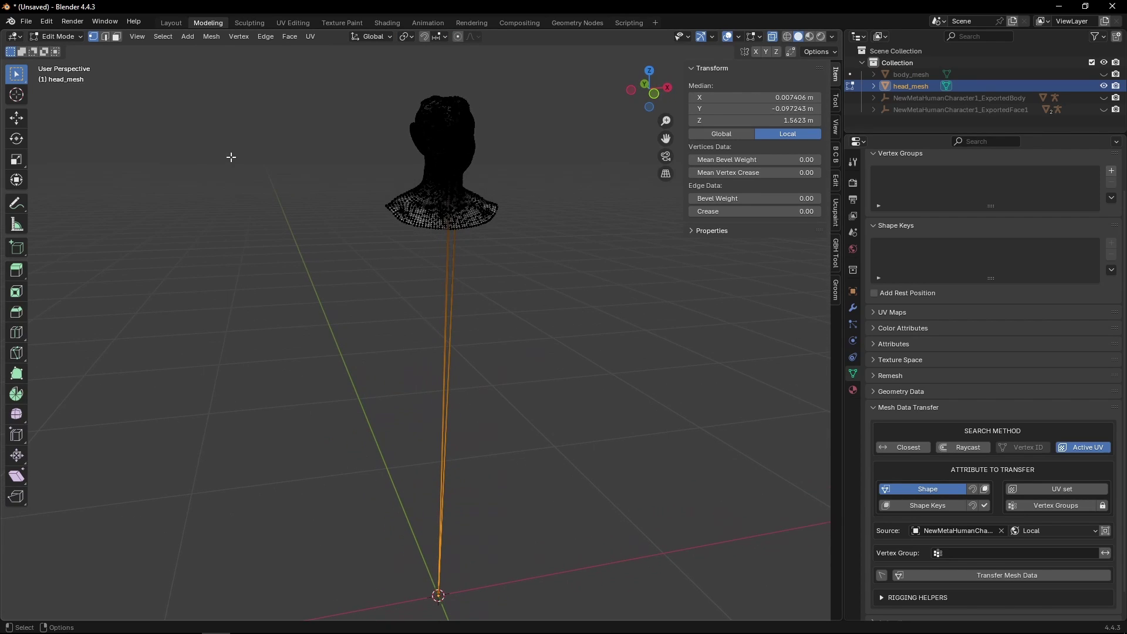
Step: Smooth the selected stray vertices repeatedly to pull them back into the head, and return to Object Mode
{"action": "left_click", "coordinate": [238, 37]}
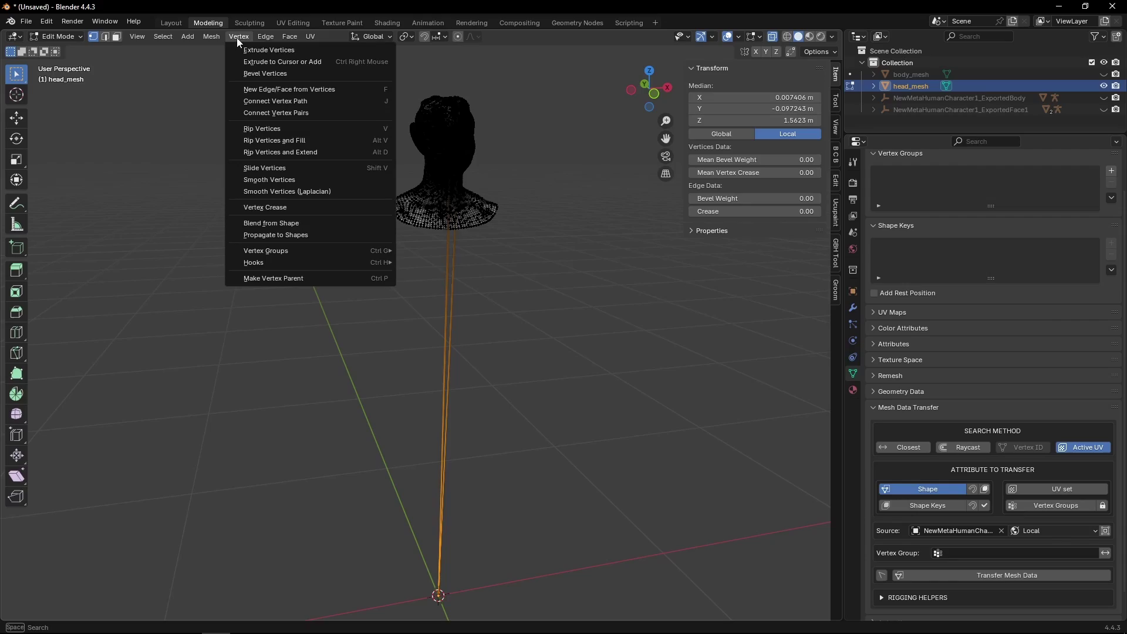
{"action": "left_click", "coordinate": [287, 179]}
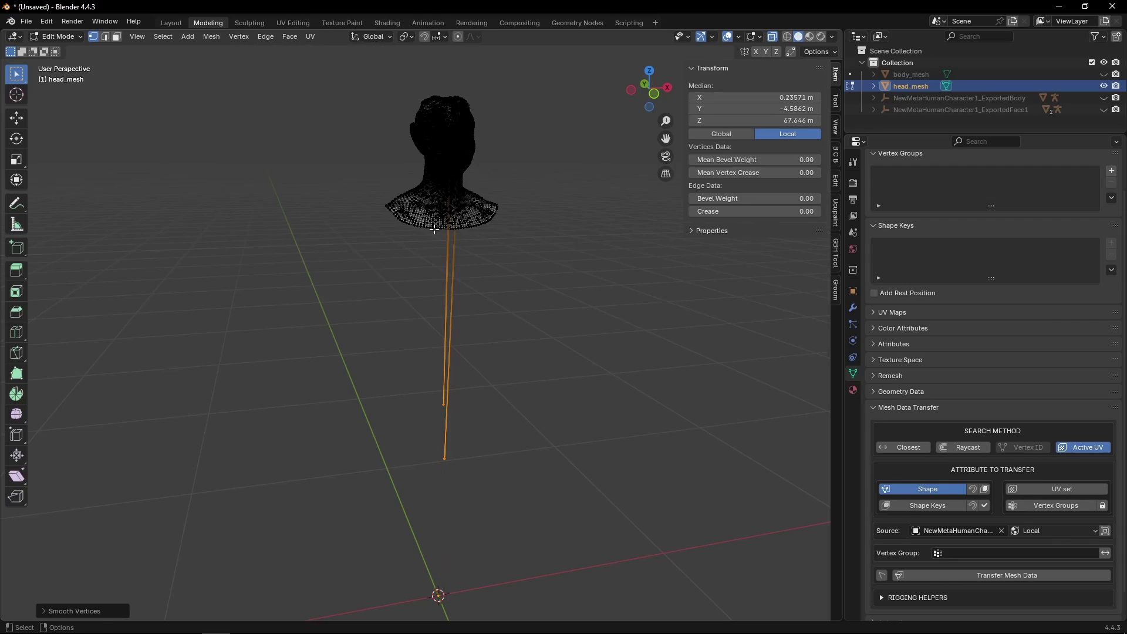
{"action": "middle_click_drag", "start_coordinate": [432, 227], "coordinate": [516, 346]}
{"action": "key", "text": "KP_Decimal"}
{"action": "middle_click_drag", "start_coordinate": [516, 346], "coordinate": [510, 347]}
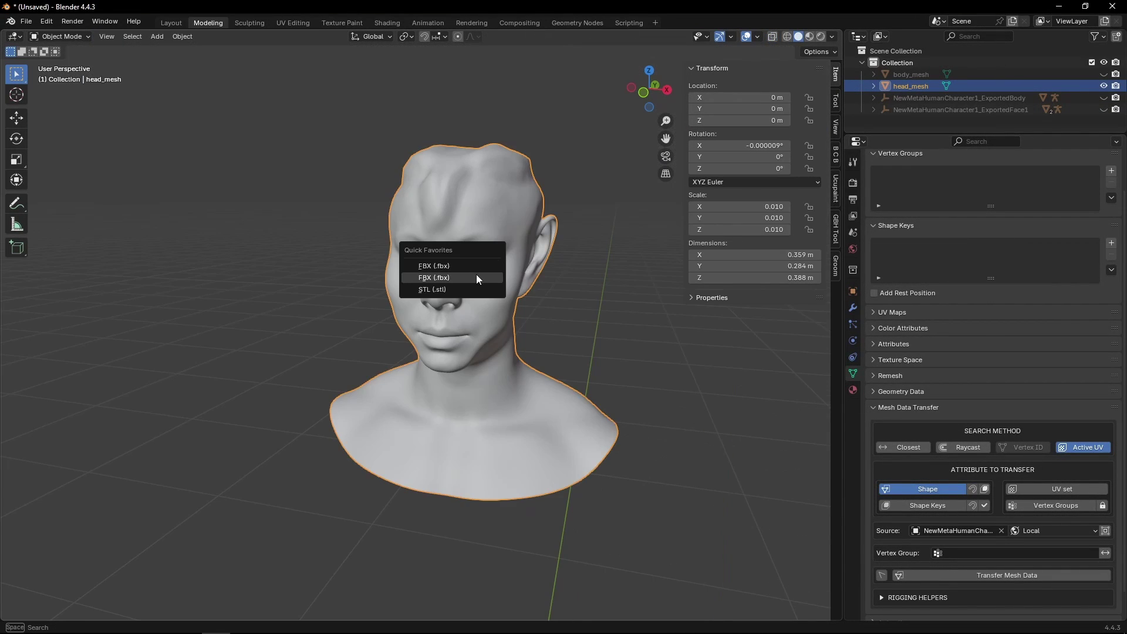
Step: Export only the selected head_mesh as AlienFace_102.fbx to the Blender_Exports folder
{"action": "left_click", "coordinate": [476, 273]}
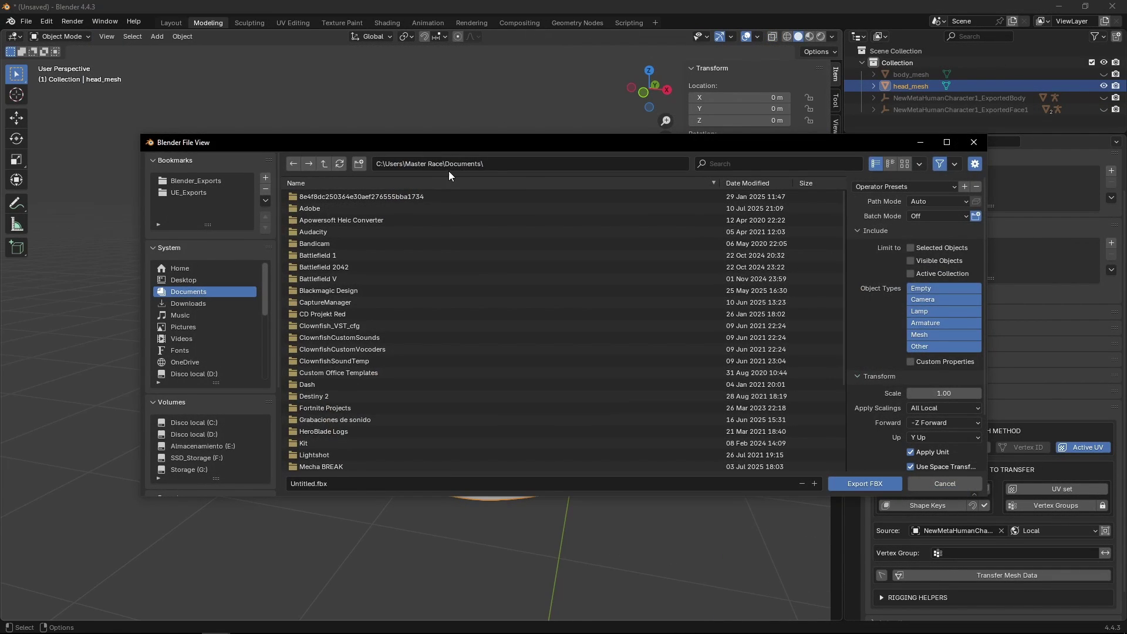
{"action": "left_click", "coordinate": [231, 181]}
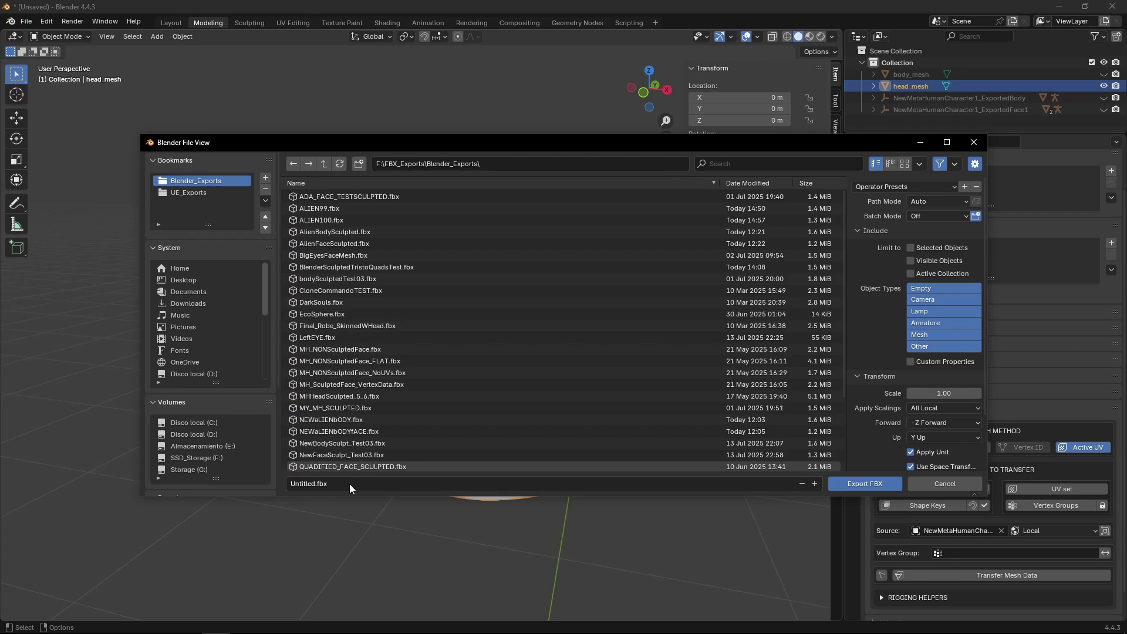
{"action": "left_click", "coordinate": [351, 484]}
{"action": "left_click", "coordinate": [309, 484]}
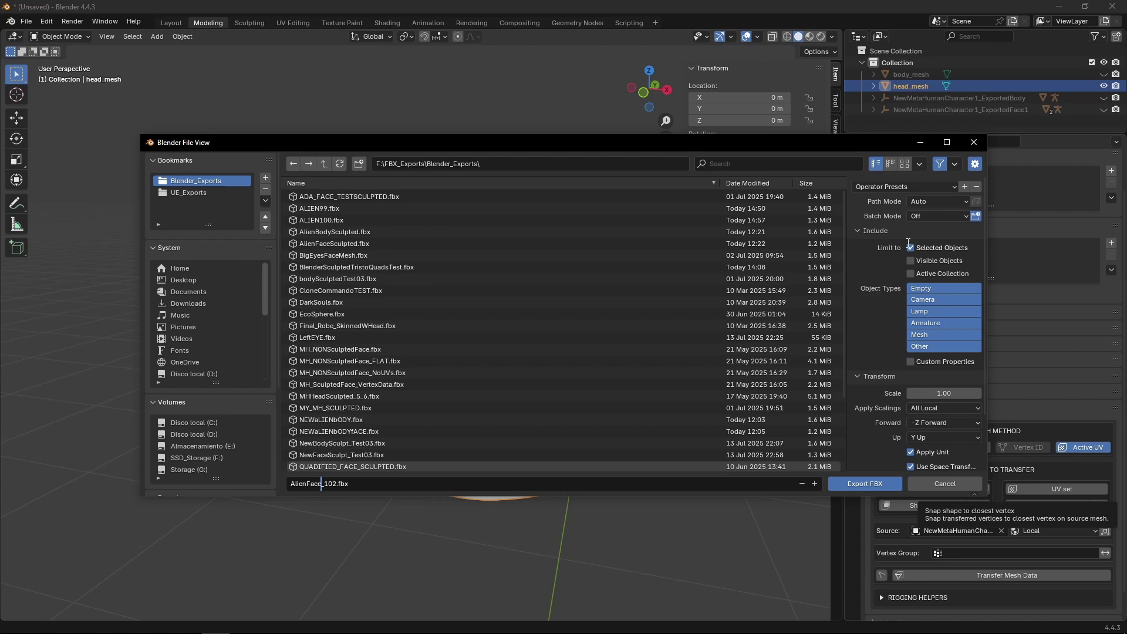
{"action": "left_click", "coordinate": [865, 484]}
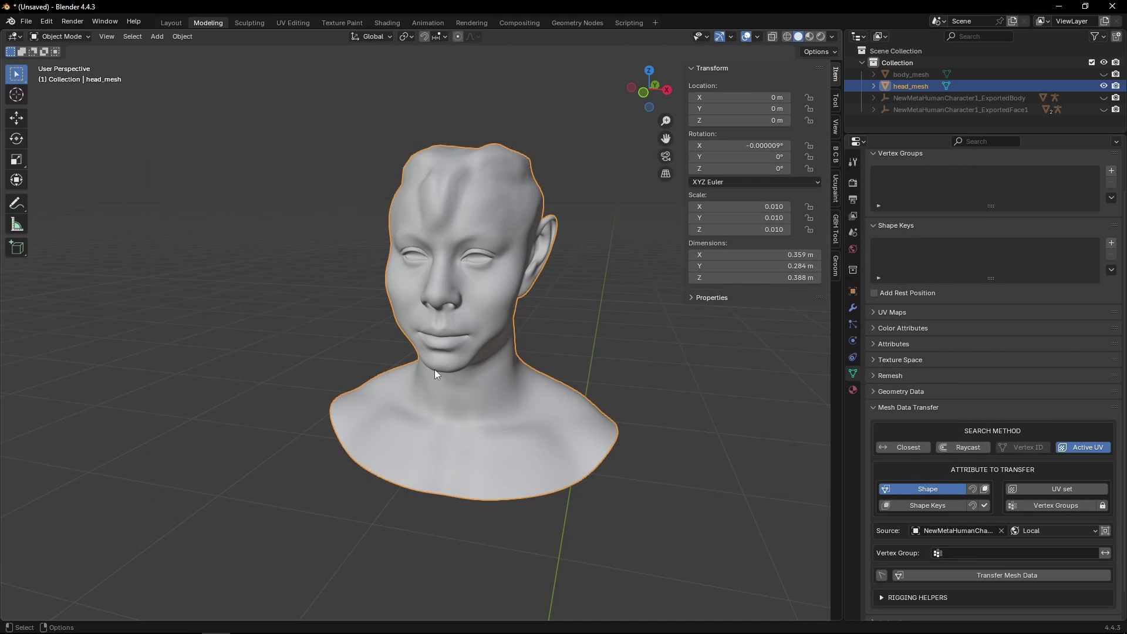
Step: Unhide all hidden objects and select the NewMetaHumanCharacter1_ExportedBody.001 body mesh
{"action": "scroll", "coordinate": [598, 352], "scroll_direction": "down", "scroll_amount": 6}
{"action": "left_click", "coordinate": [601, 358]}
{"action": "middle_click_drag", "start_coordinate": [571, 349], "coordinate": [570, 329], "text": "shift"}
{"action": "key", "text": "alt+h"}
{"action": "scroll", "coordinate": [573, 326], "scroll_direction": "up", "scroll_amount": 3}
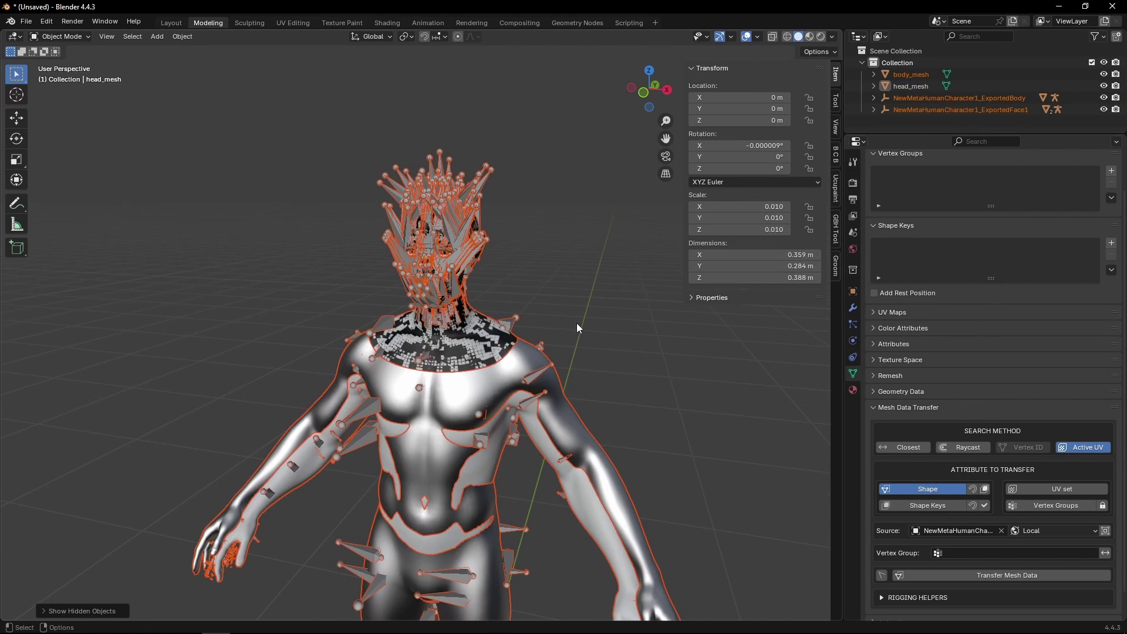
{"action": "middle_click_drag", "start_coordinate": [615, 374], "coordinate": [387, 375]}
{"action": "left_click", "coordinate": [422, 365]}
{"action": "mouse_move", "coordinate": [622, 323]}
{"action": "middle_mouse_down", "text": "shift"}
{"action": "mouse_move", "coordinate": [656, 286]}
{"action": "mouse_move", "coordinate": [611, 314]}
{"action": "middle_mouse_up", "text": "shift"}
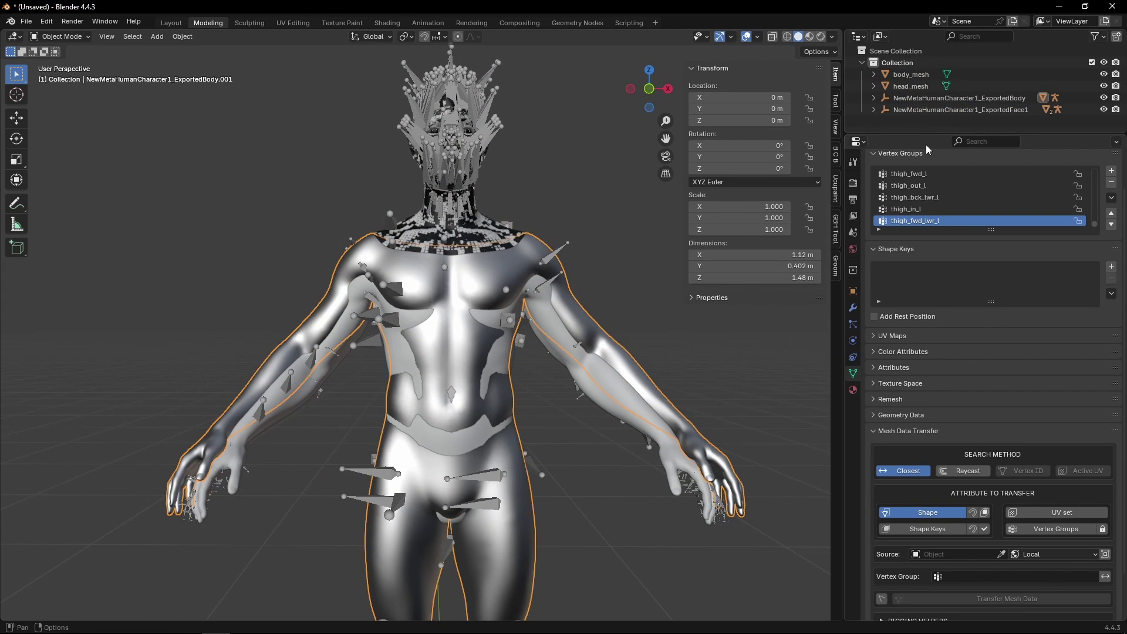
Step: Sculpt extra volume on the belly, upper arms and forearms of the isolated exported body with the Clay brush
{"action": "left_click_drag", "start_coordinate": [673, 359], "coordinate": [681, 319]}
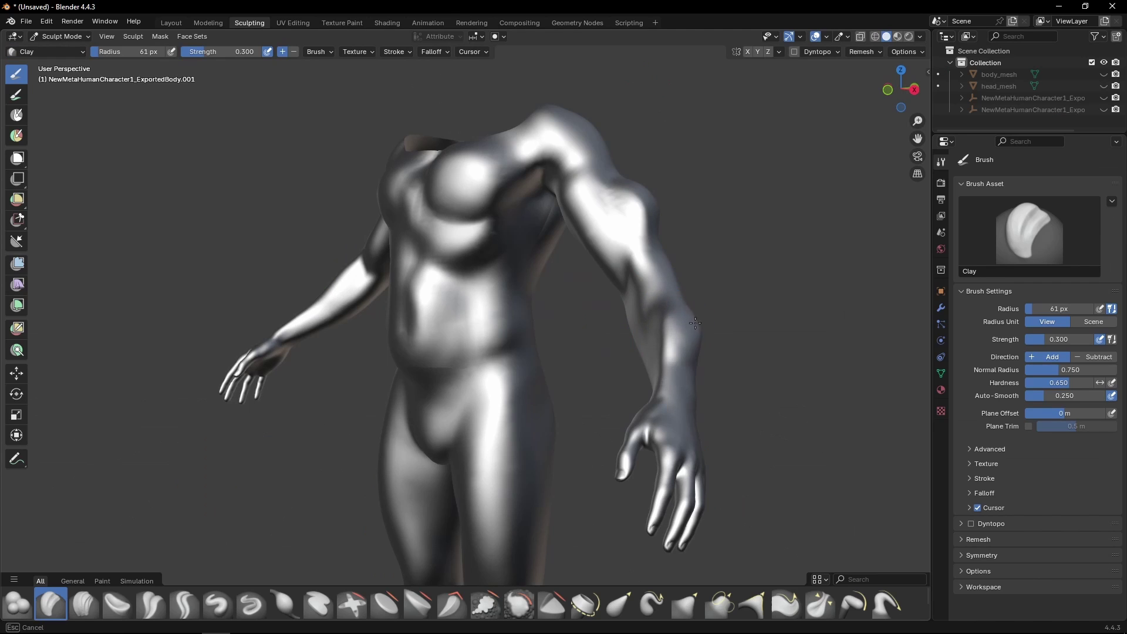
{"action": "middle_click_drag", "start_coordinate": [680, 319], "coordinate": [750, 377]}
{"action": "left_click_drag", "start_coordinate": [285, 215], "coordinate": [281, 237]}
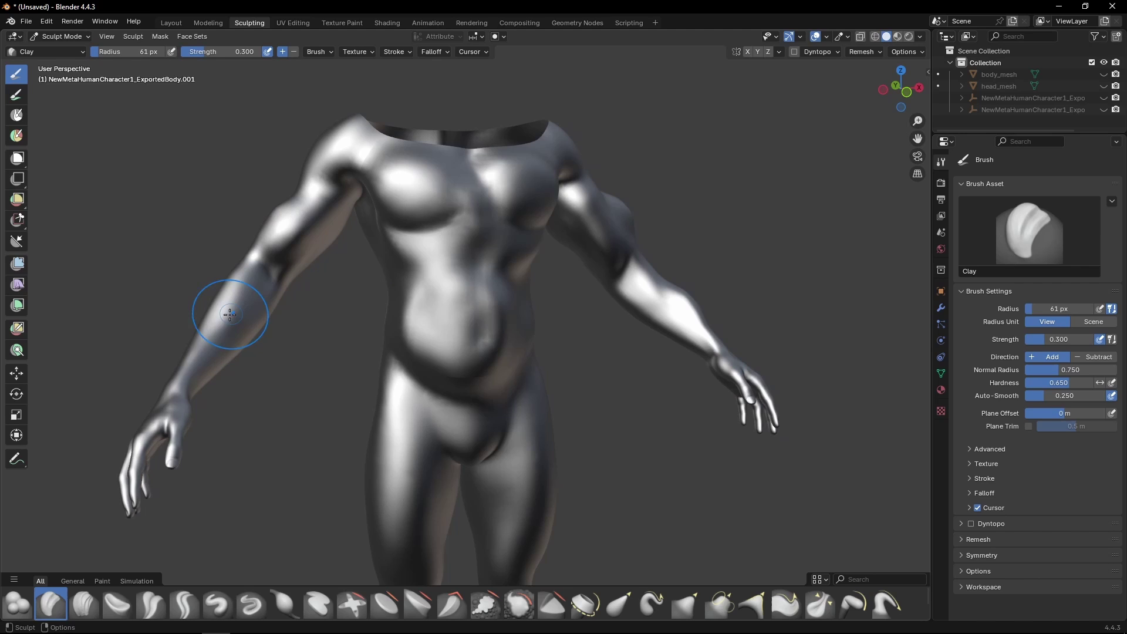
{"action": "left_click_drag", "start_coordinate": [231, 309], "coordinate": [199, 346]}
{"action": "middle_click_drag", "start_coordinate": [442, 224], "coordinate": [411, 225]}
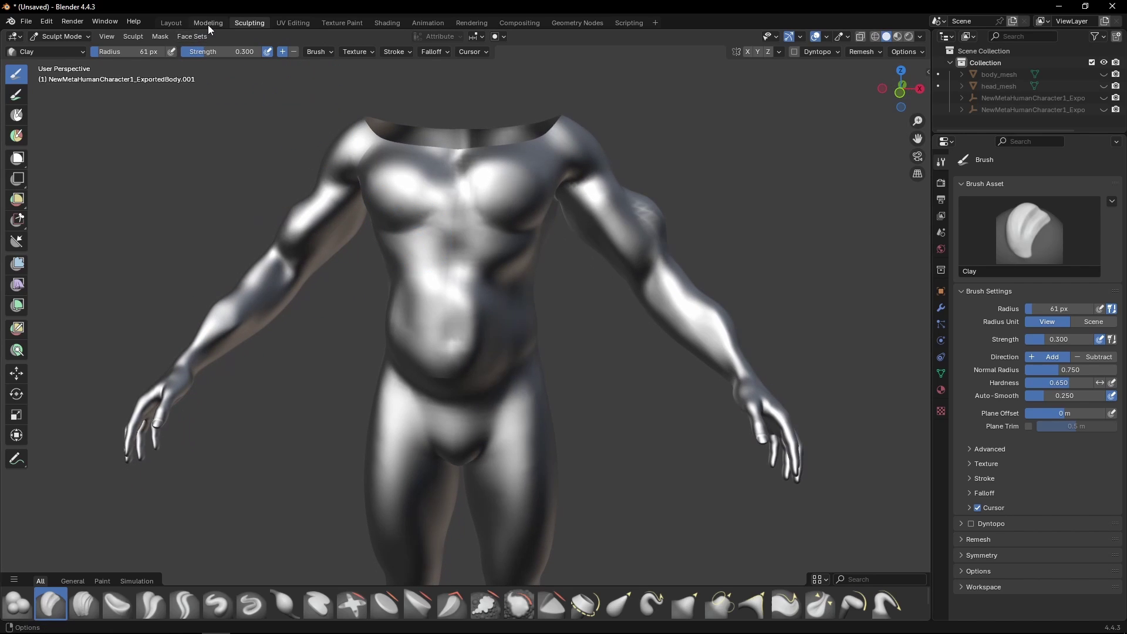
Step: Return to Object Mode in the Modeling workspace, unhide all objects and select body_mesh
{"action": "left_click", "coordinate": [207, 24]}
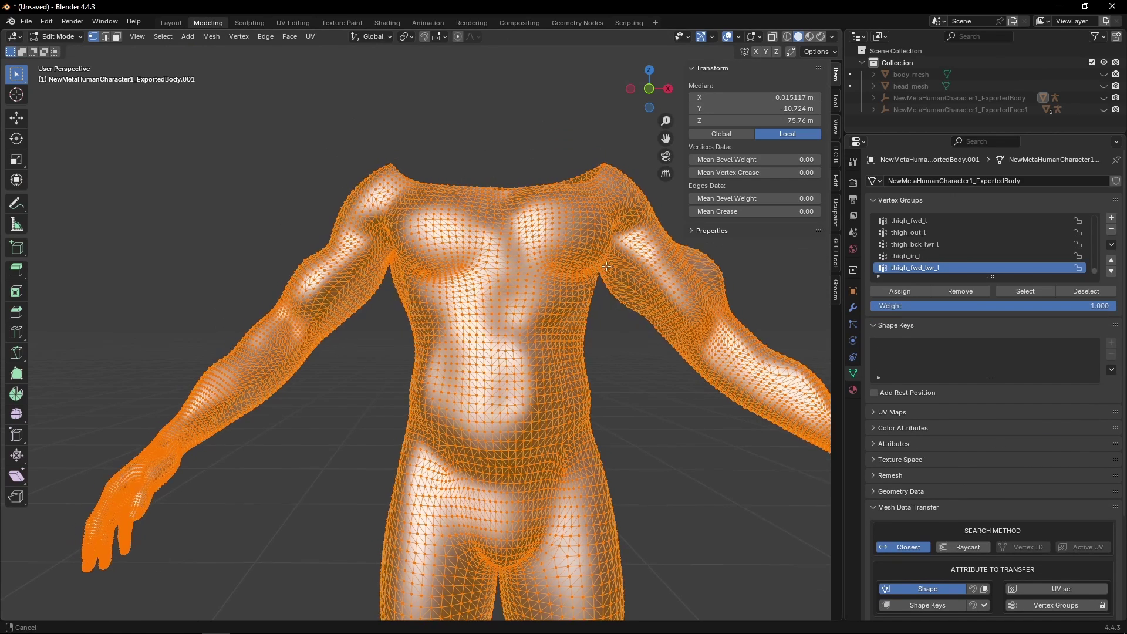
{"action": "key", "text": "Tab"}
{"action": "key", "text": "alt+a"}
{"action": "key", "text": "alt+h"}
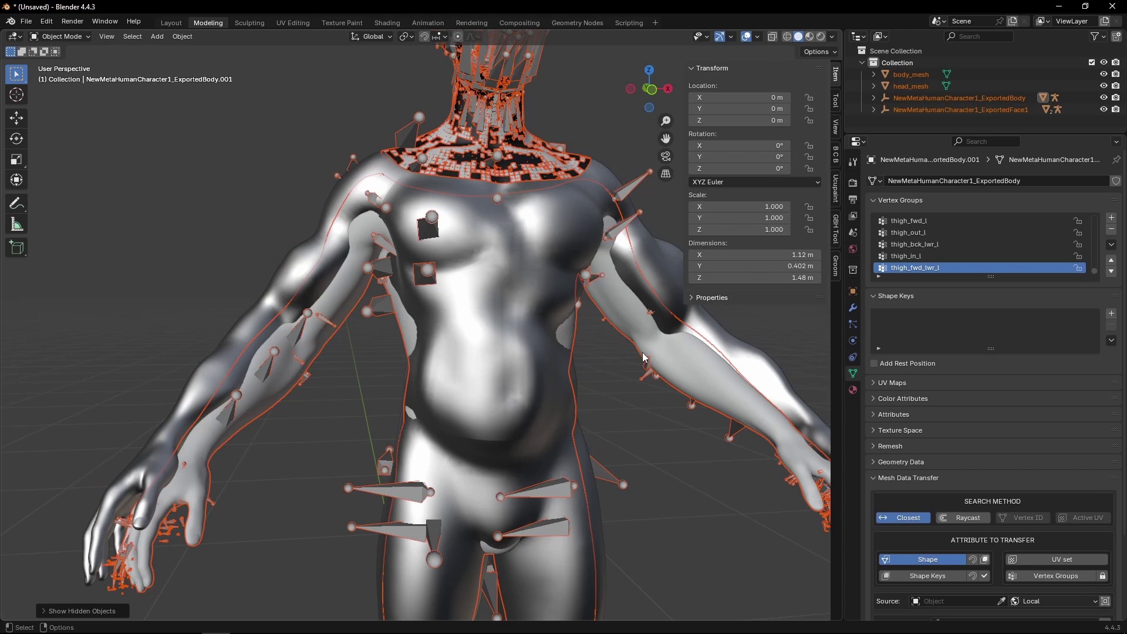
{"action": "left_click", "coordinate": [652, 364]}
{"action": "middle_click_drag", "start_coordinate": [606, 407], "coordinate": [557, 340], "text": "shift"}
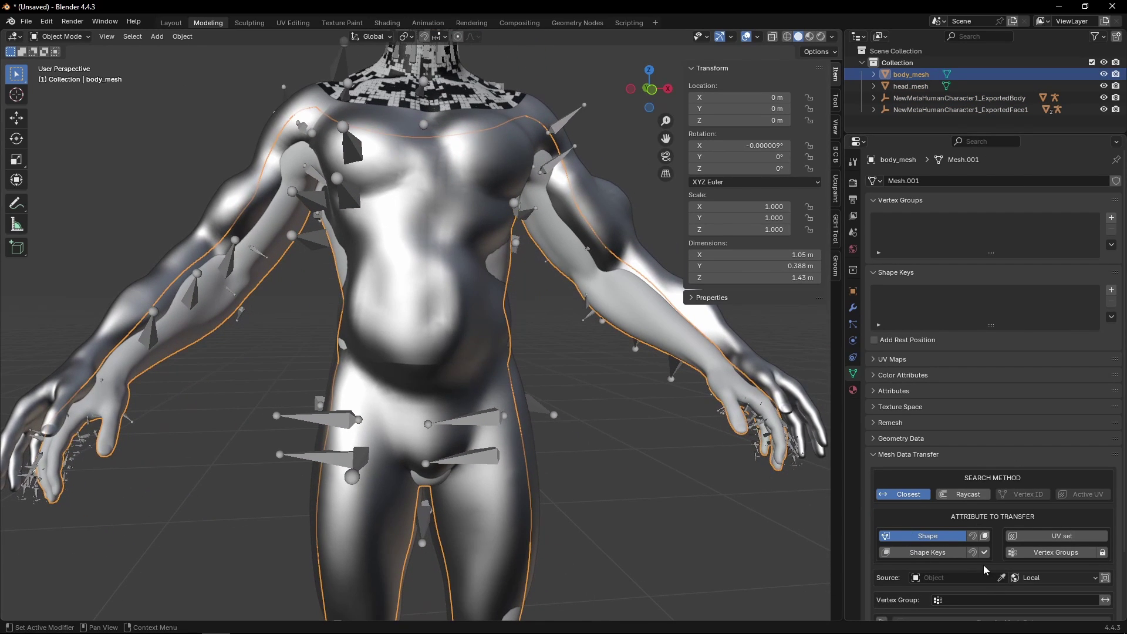
Step: Transfer the sculpted exported body's shape onto body_mesh with Mesh Data Transfer, using the Active UV search method
{"action": "left_click", "coordinate": [1002, 577]}
{"action": "left_click", "coordinate": [461, 275]}
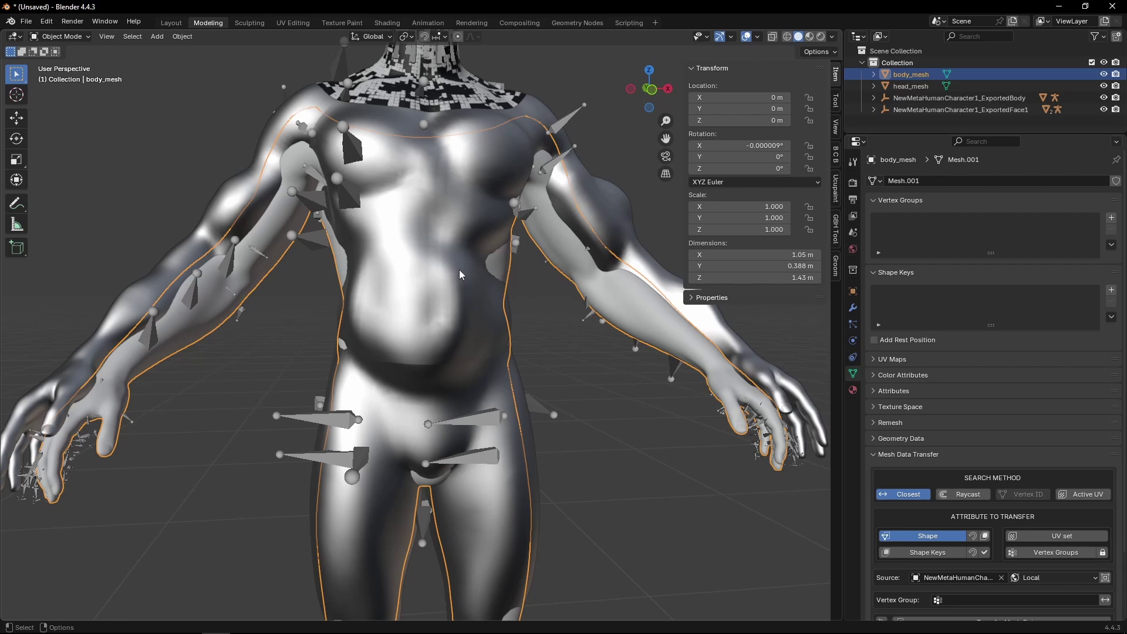
{"action": "left_click", "coordinate": [1087, 495]}
{"action": "scroll", "coordinate": [978, 592], "scroll_direction": "down", "scroll_amount": 3}
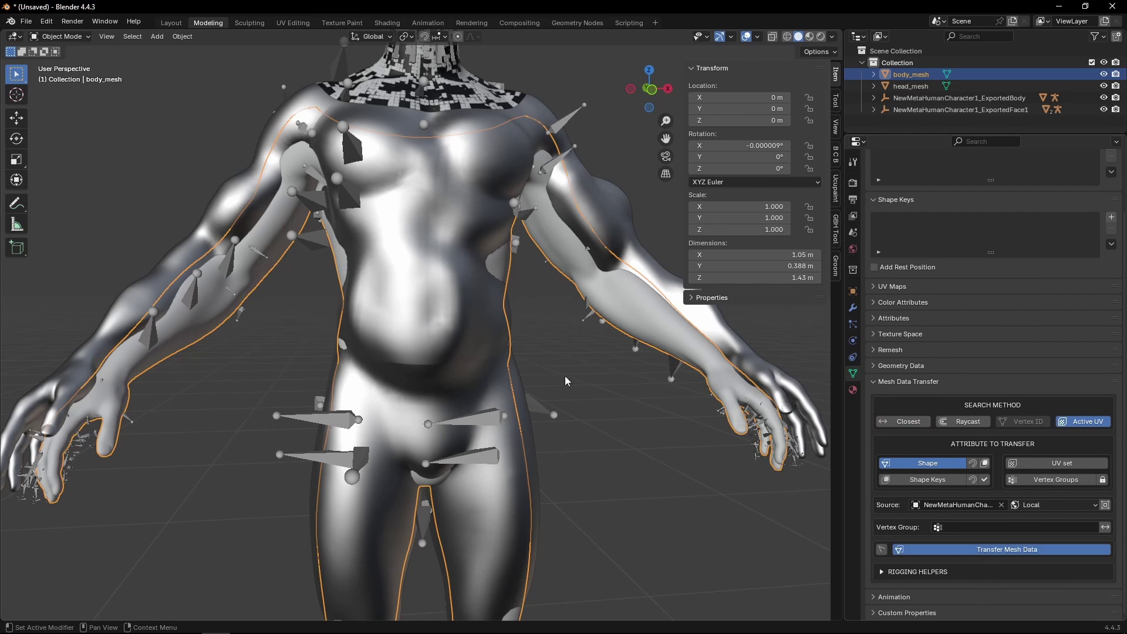
{"action": "scroll", "coordinate": [556, 270], "scroll_direction": "down", "scroll_amount": 5}
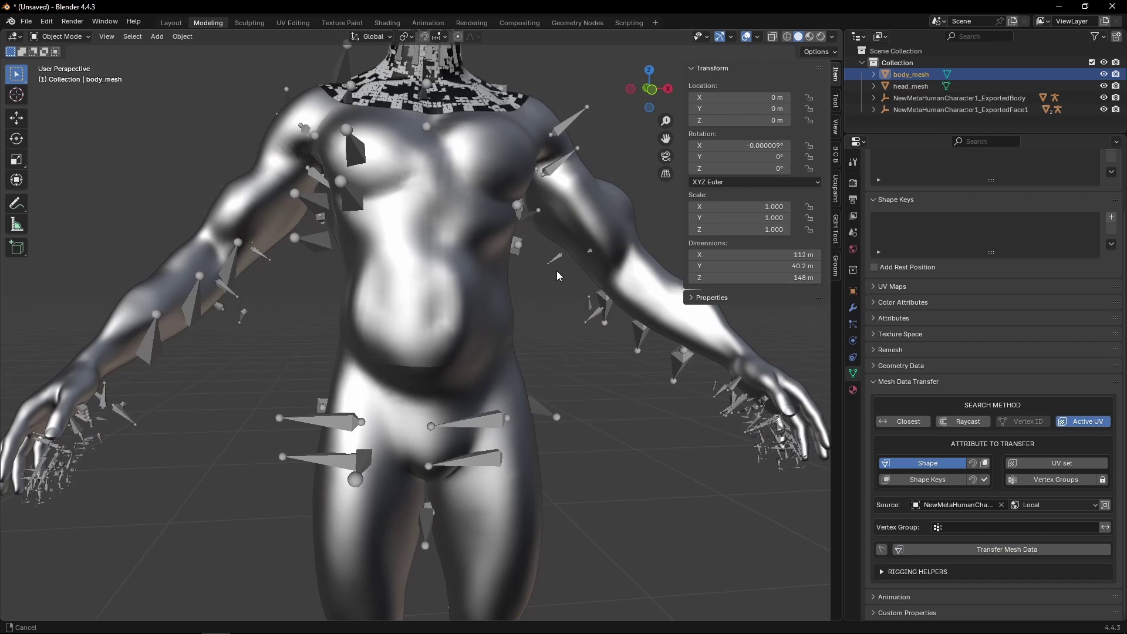
Step: Set the scale of body_mesh to 0.01 on X, Y and Z
{"action": "scroll", "coordinate": [562, 277], "scroll_direction": "down", "scroll_amount": 5}
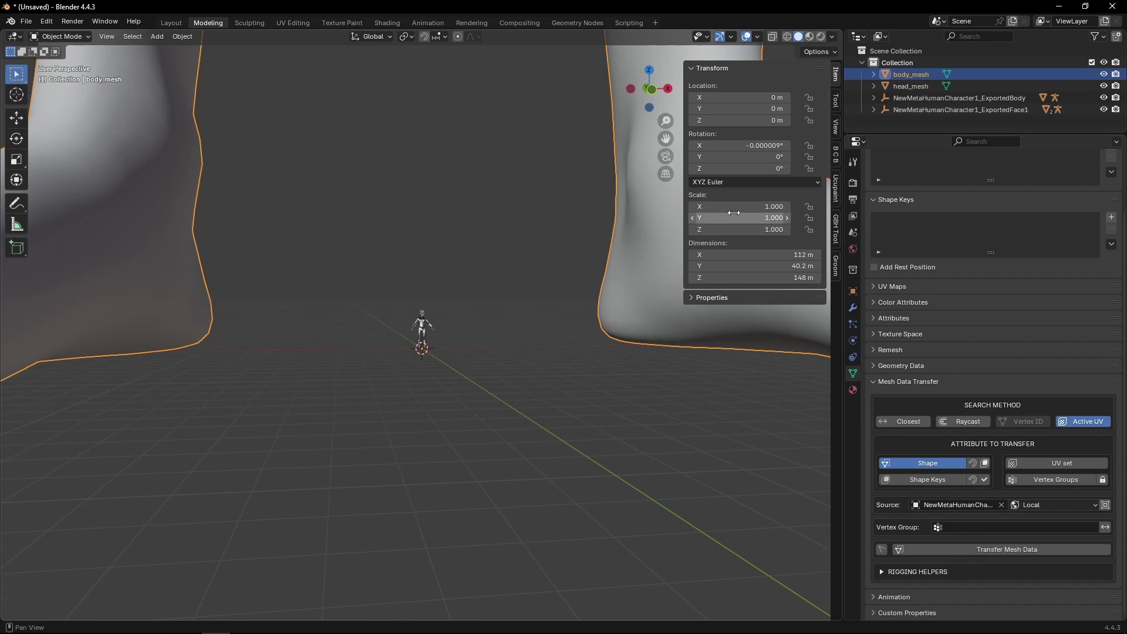
{"action": "double_click", "coordinate": [740, 206]}
{"action": "type", "text": "0.01"}
{"action": "key", "text": "Tab"}
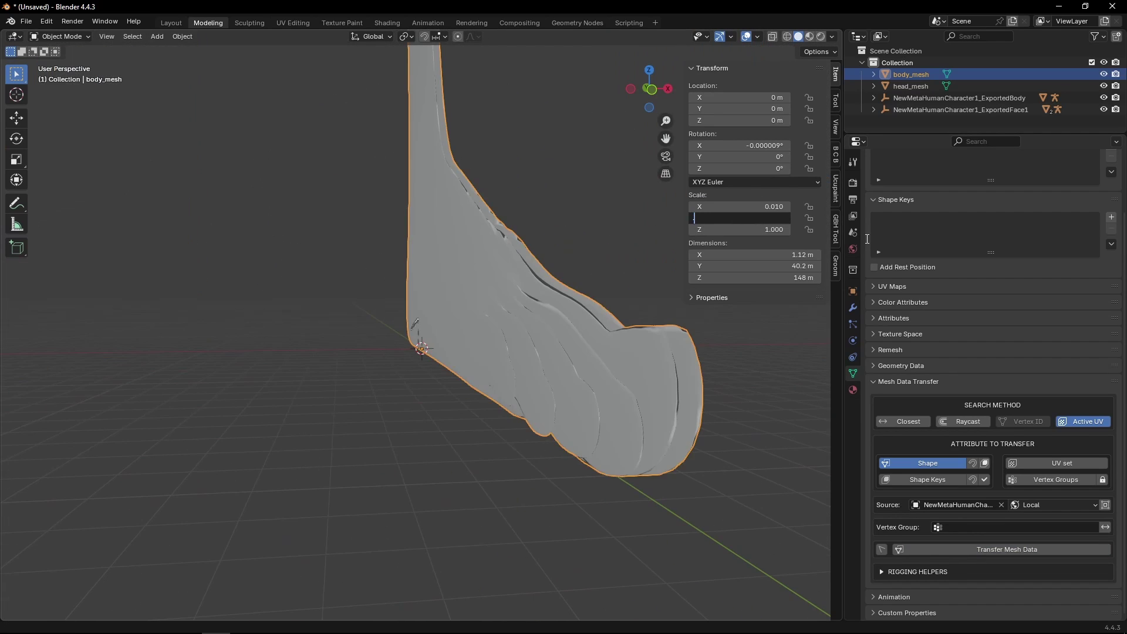
{"action": "type", "text": "0.01"}
{"action": "key", "text": "Tab"}
{"action": "type", "text": ".01"}
{"action": "key", "text": "Return"}
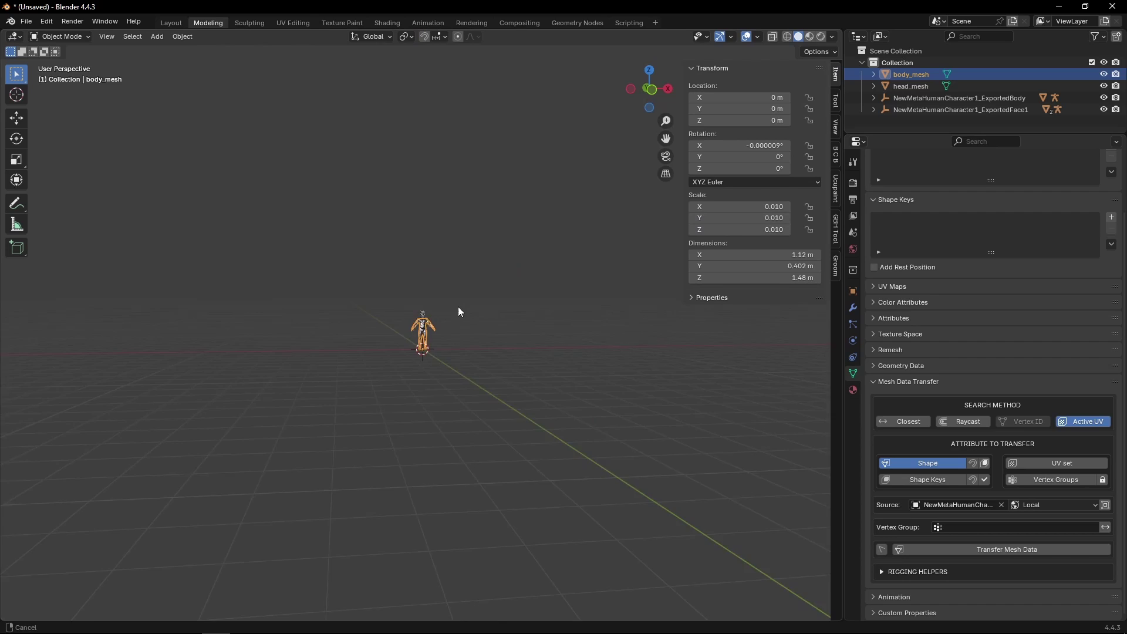
Step: Apply the scale transform of body_mesh
{"action": "scroll", "coordinate": [458, 306], "scroll_direction": "up", "scroll_amount": 3}
{"action": "key", "text": "KP_Decimal"}
{"action": "middle_click_drag", "start_coordinate": [504, 337], "coordinate": [493, 345]}
{"action": "middle_click_drag", "start_coordinate": [497, 235], "coordinate": [476, 369], "text": "shift"}
{"action": "scroll", "coordinate": [497, 382], "scroll_direction": "up", "scroll_amount": 2}
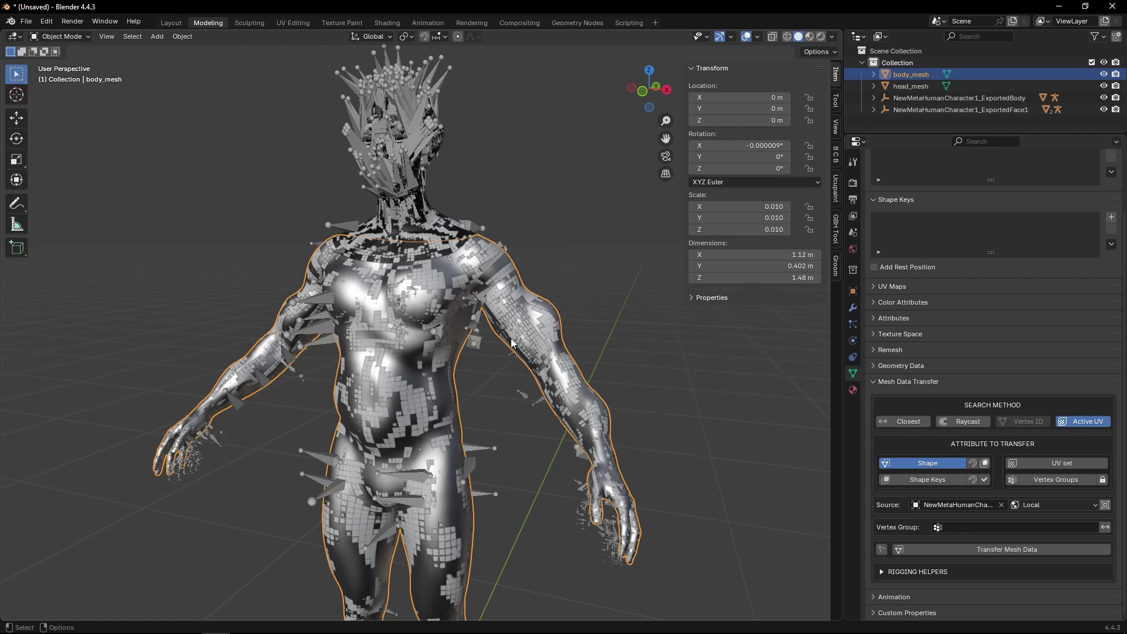
{"action": "left_click", "coordinate": [182, 37]}
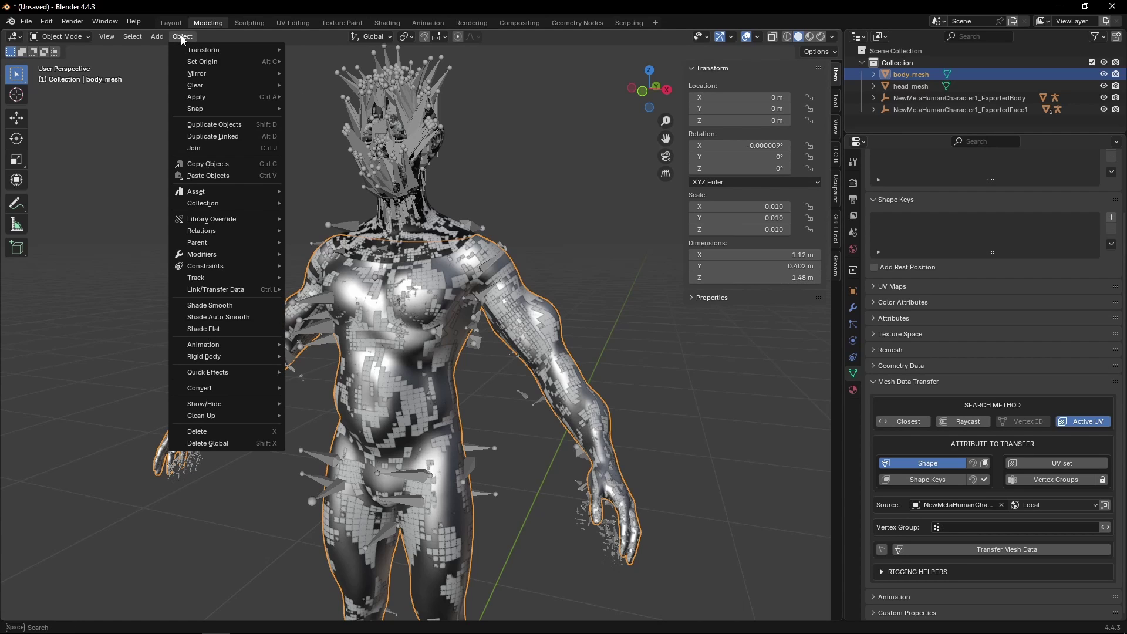
{"action": "mouse_move", "coordinate": [241, 95]}
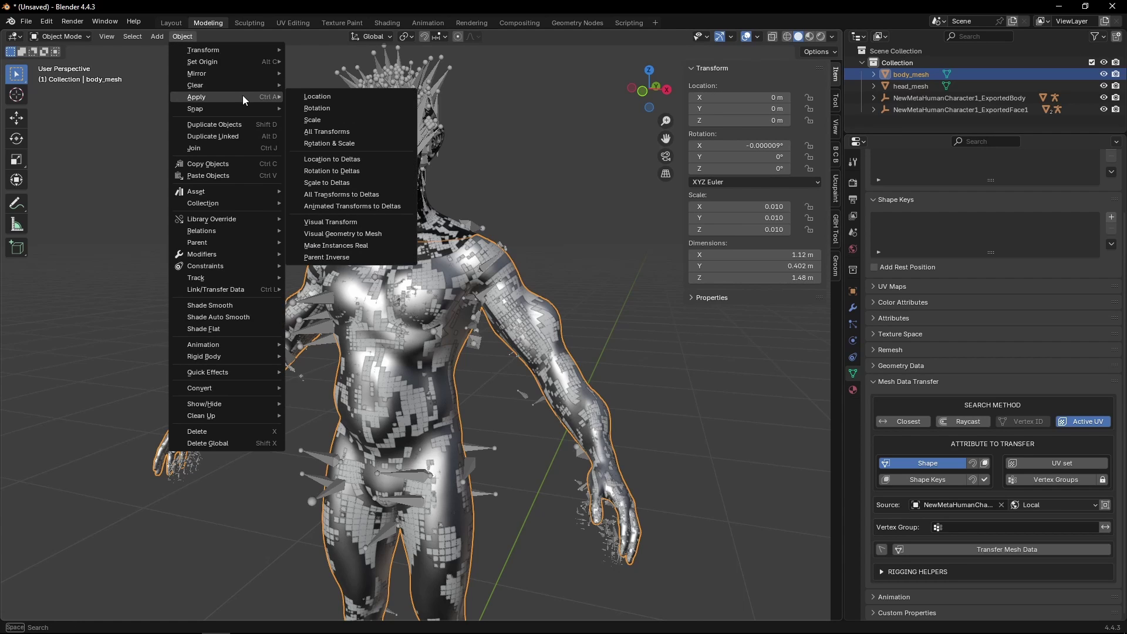
{"action": "left_click", "coordinate": [336, 119]}
Step: Export only the selected body_mesh as AlienBody_102.fbx to the Blender_Exports folder
{"action": "left_click_drag", "start_coordinate": [548, 320], "coordinate": [575, 322], "text": "alt"}
{"action": "key", "text": "q"}
{"action": "left_click", "coordinate": [573, 333]}
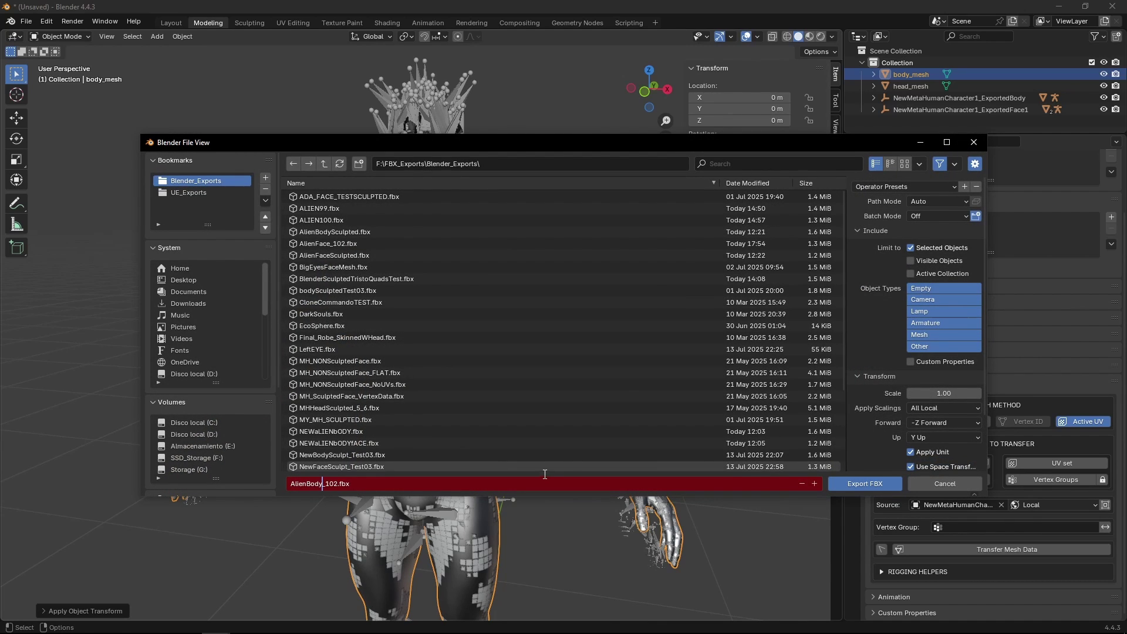
{"action": "left_click", "coordinate": [861, 483]}
{"action": "scroll", "coordinate": [511, 317], "scroll_direction": "up", "scroll_amount": 3}
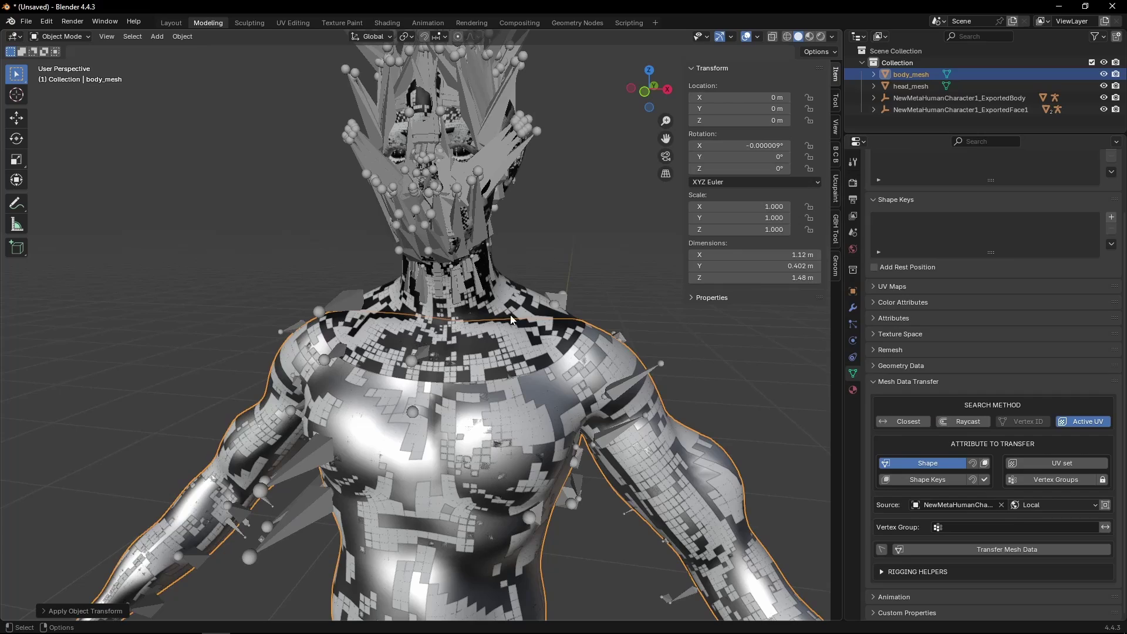
Step: Select head_mesh and apply its scale transform
{"action": "left_click", "coordinate": [519, 312]}
{"action": "scroll", "coordinate": [534, 311], "scroll_direction": "down", "scroll_amount": 3}
{"action": "middle_click_drag", "start_coordinate": [516, 343], "coordinate": [493, 333]}
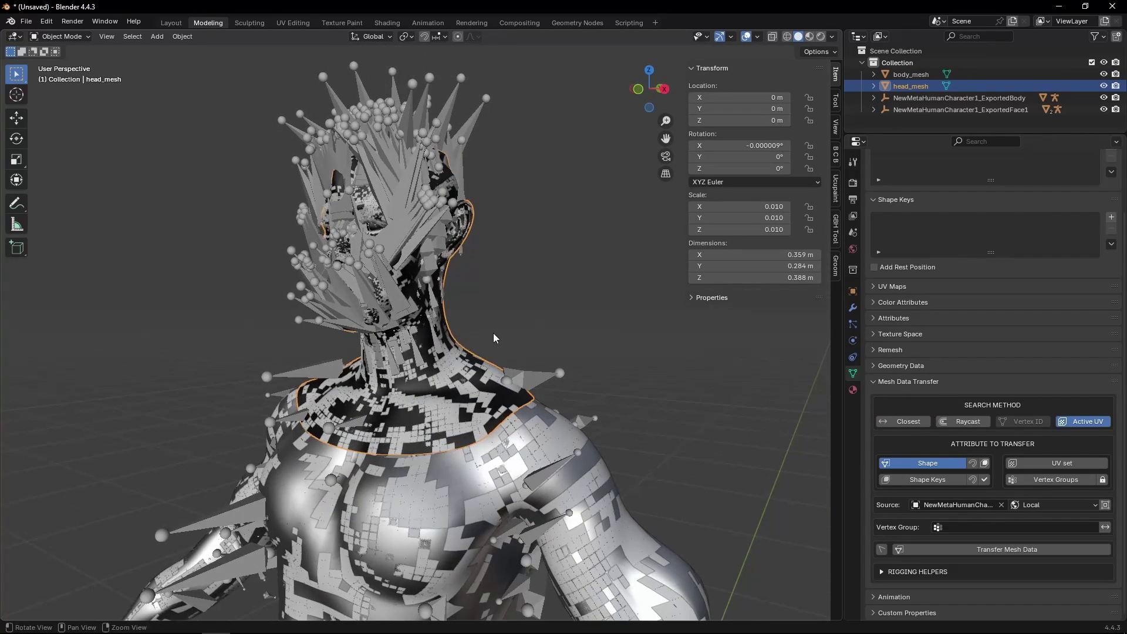
{"action": "key", "text": "q"}
{"action": "left_click", "coordinate": [182, 36]}
{"action": "mouse_move", "coordinate": [265, 98]}
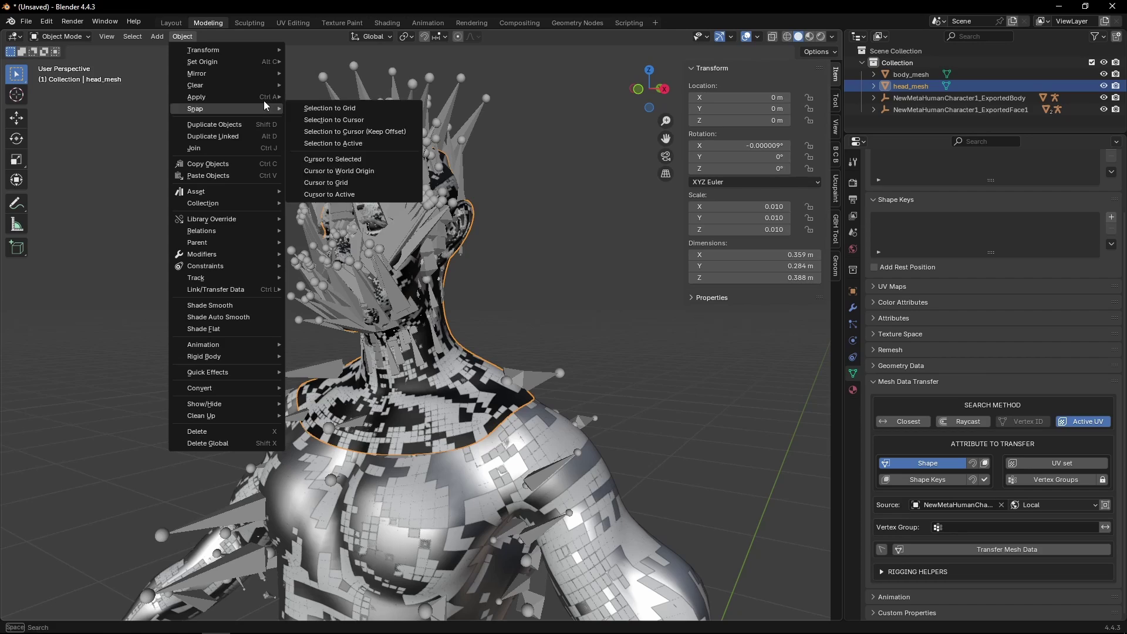
{"action": "left_click", "coordinate": [321, 121]}
{"action": "key", "text": "q"}
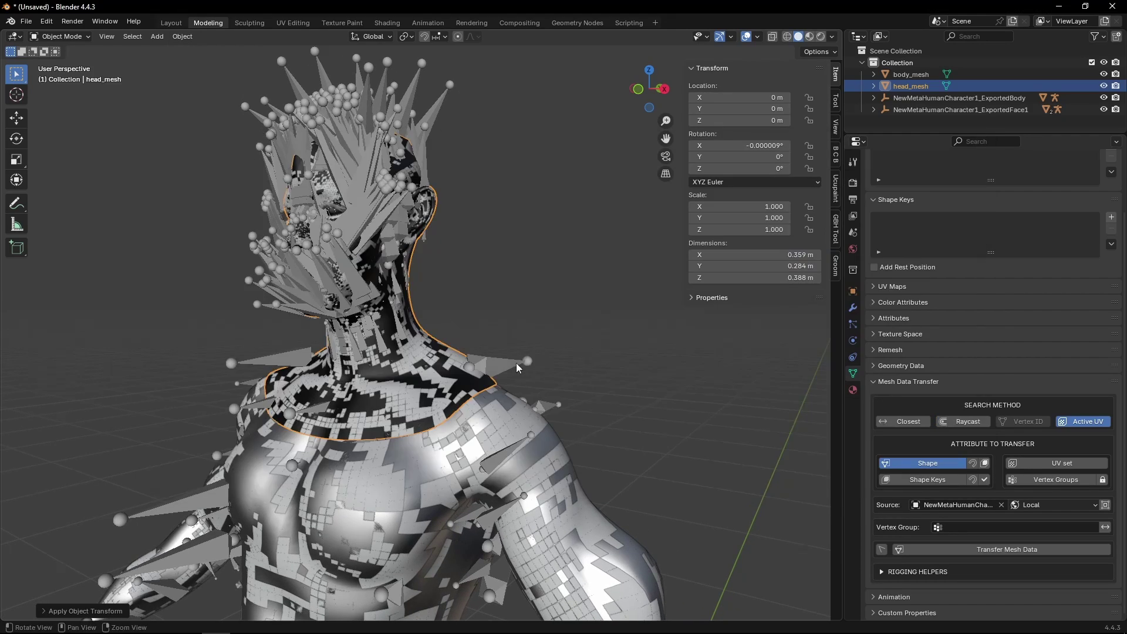
{"action": "middle_click_drag", "start_coordinate": [529, 329], "coordinate": [587, 343]}
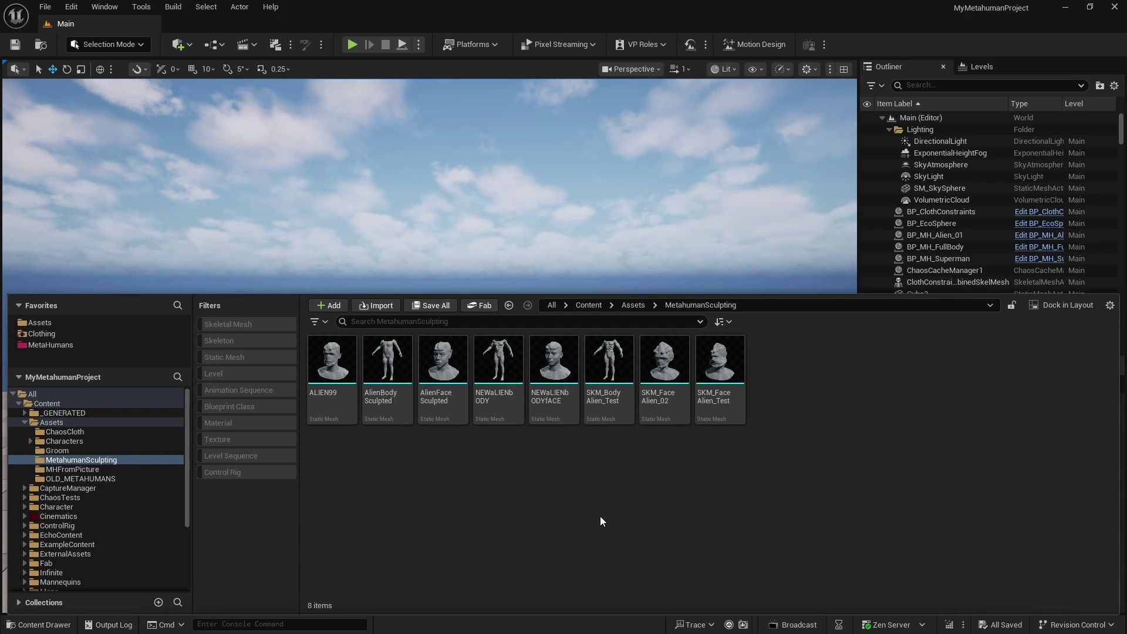
Step: In Unreal Editor, create a MetaHuman Character asset in the MetahumanSculpting folder and import AlienBody_102 and AlienFace_102 there
{"action": "right_click", "coordinate": [591, 519]}
{"action": "left_click", "coordinate": [845, 476]}
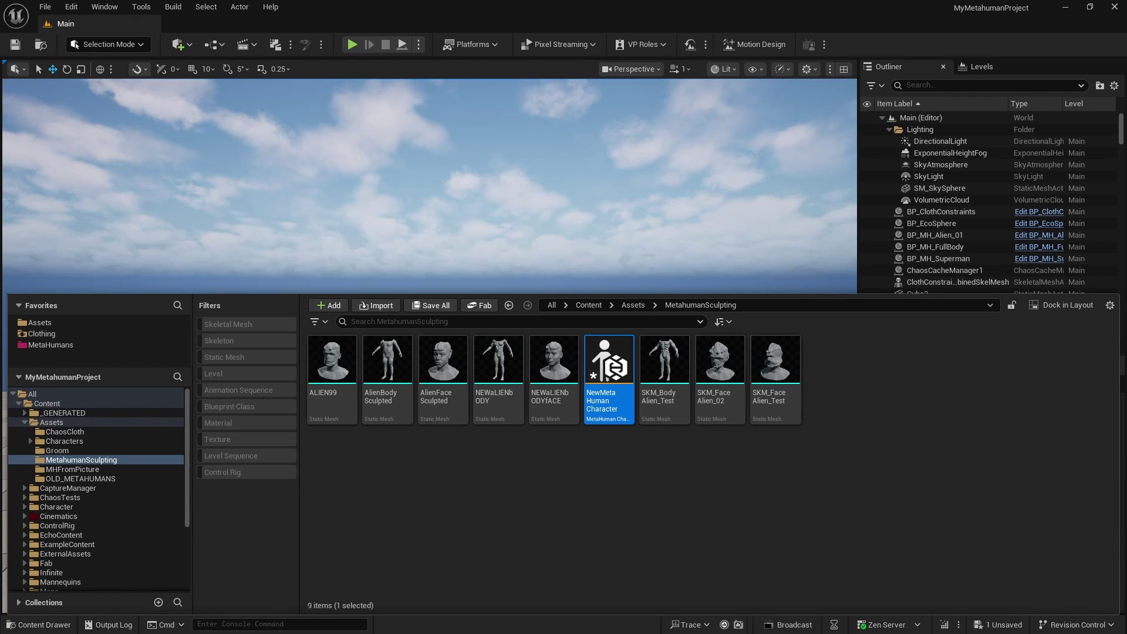
{"action": "left_click_drag", "start_coordinate": [713, 438], "coordinate": [655, 462]}
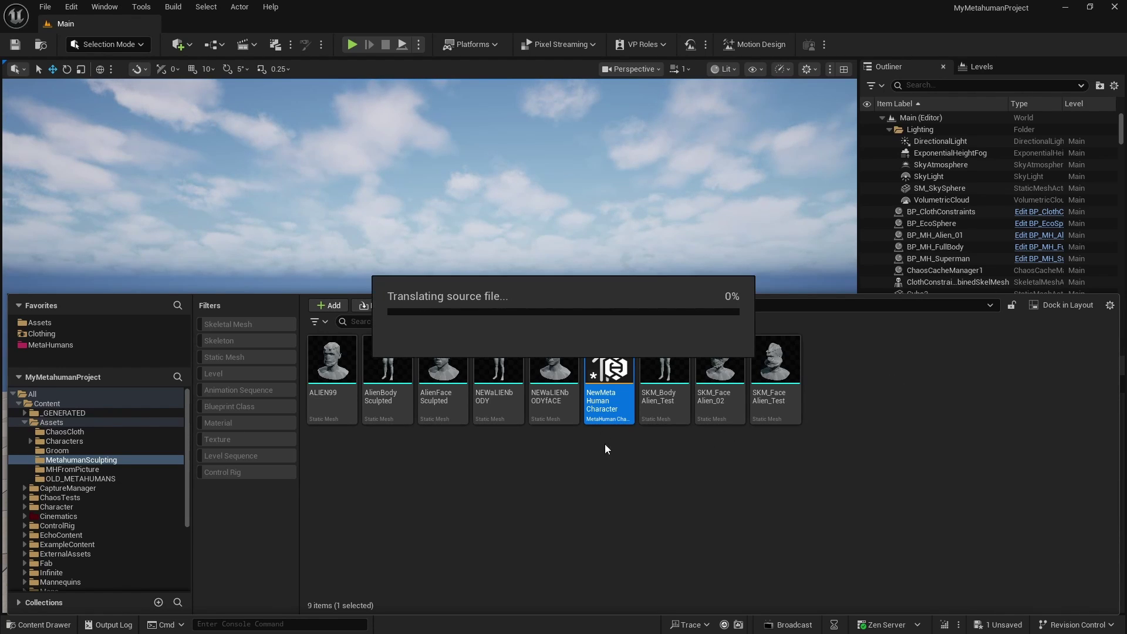
{"action": "left_click", "coordinate": [697, 504]}
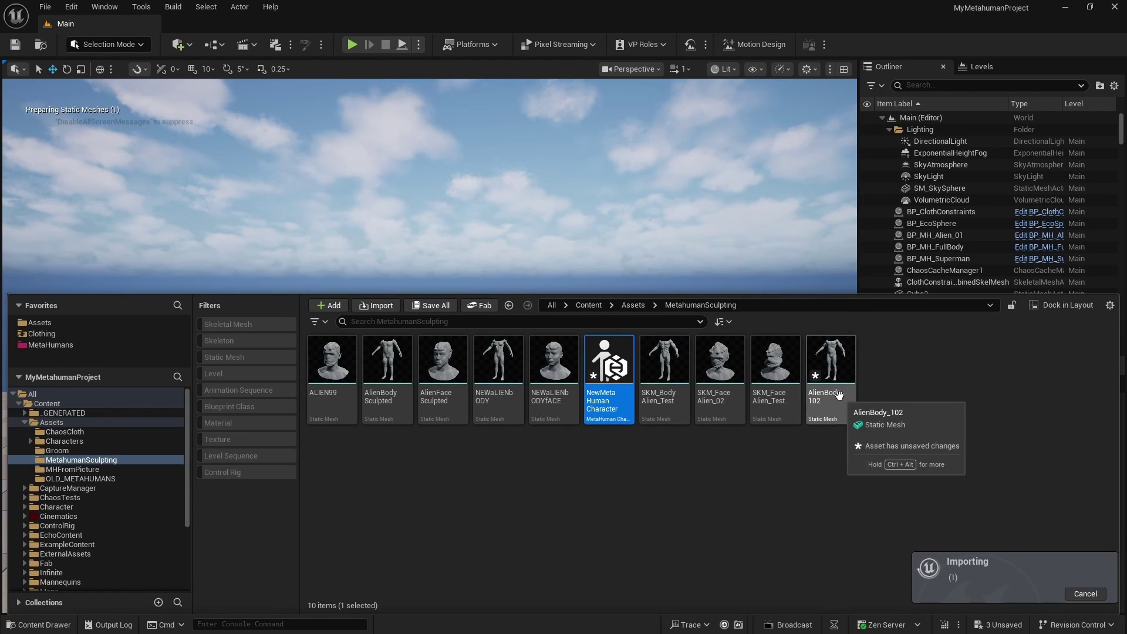
{"action": "left_click", "coordinate": [637, 479]}
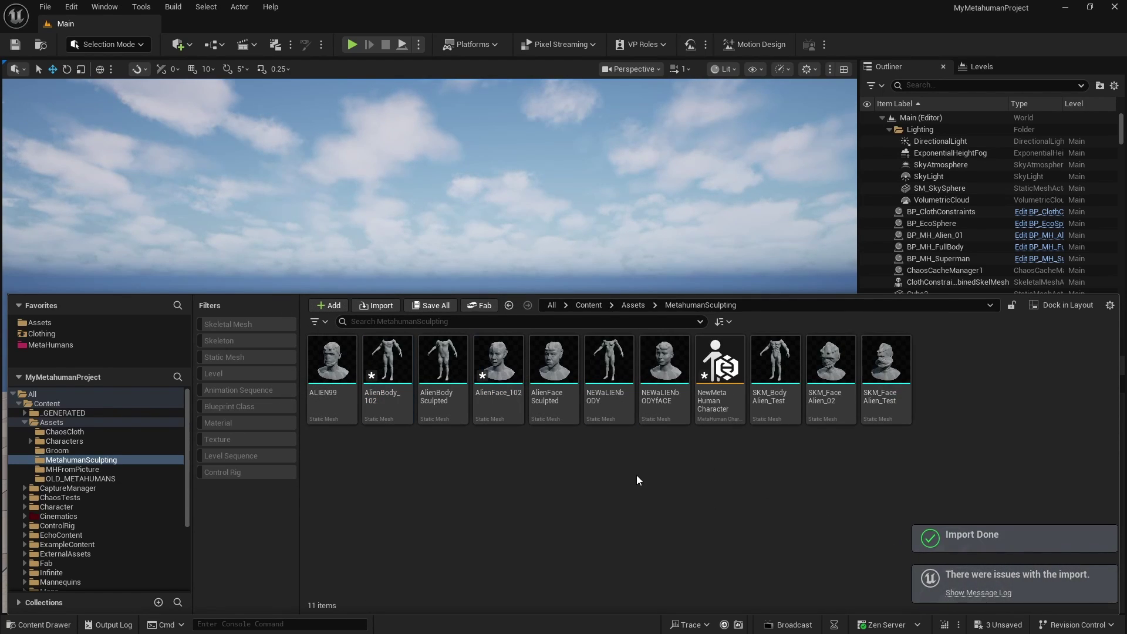
Step: Open the new MetaHuman Character and conform its head from the template mesh AlienFace_102
{"action": "double_click", "coordinate": [711, 389]}
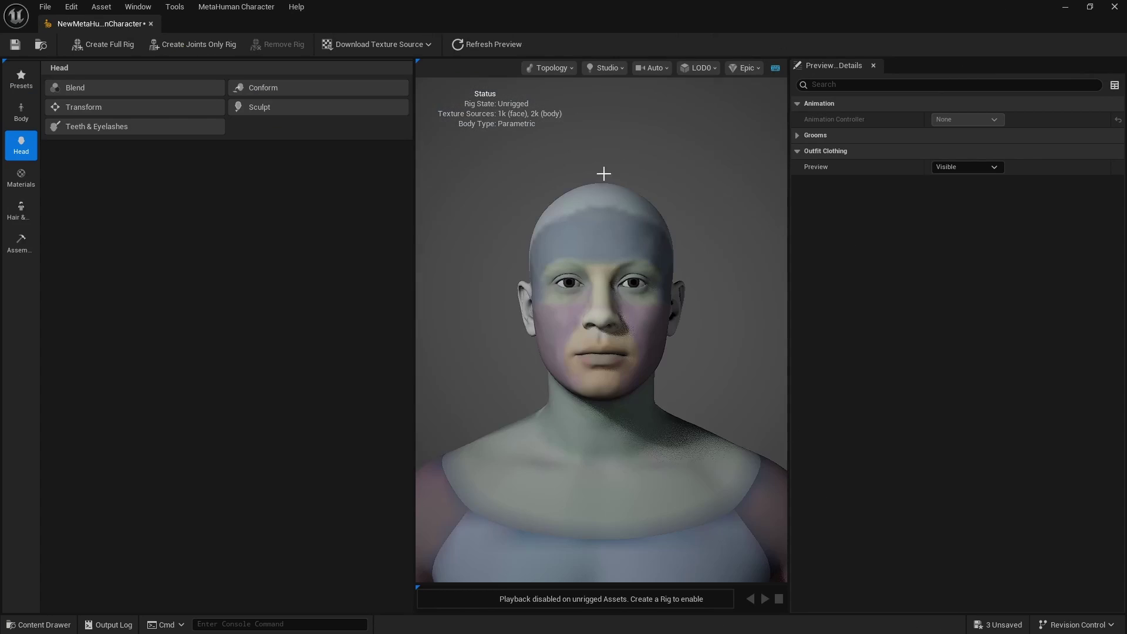
{"action": "left_click", "coordinate": [269, 87]}
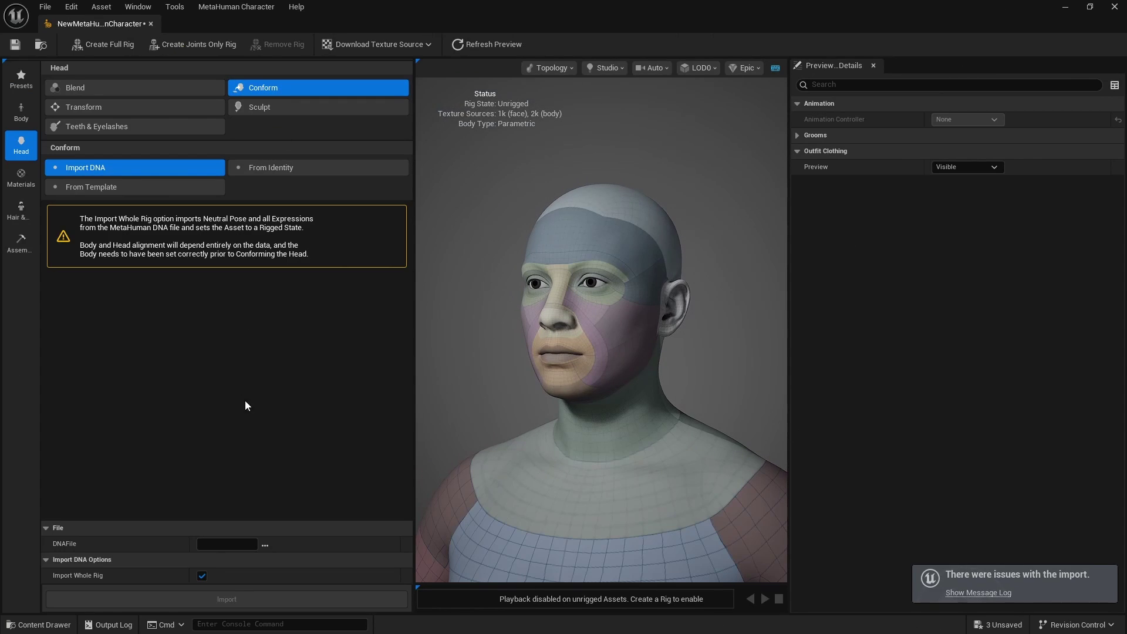
{"action": "left_click", "coordinate": [156, 185]}
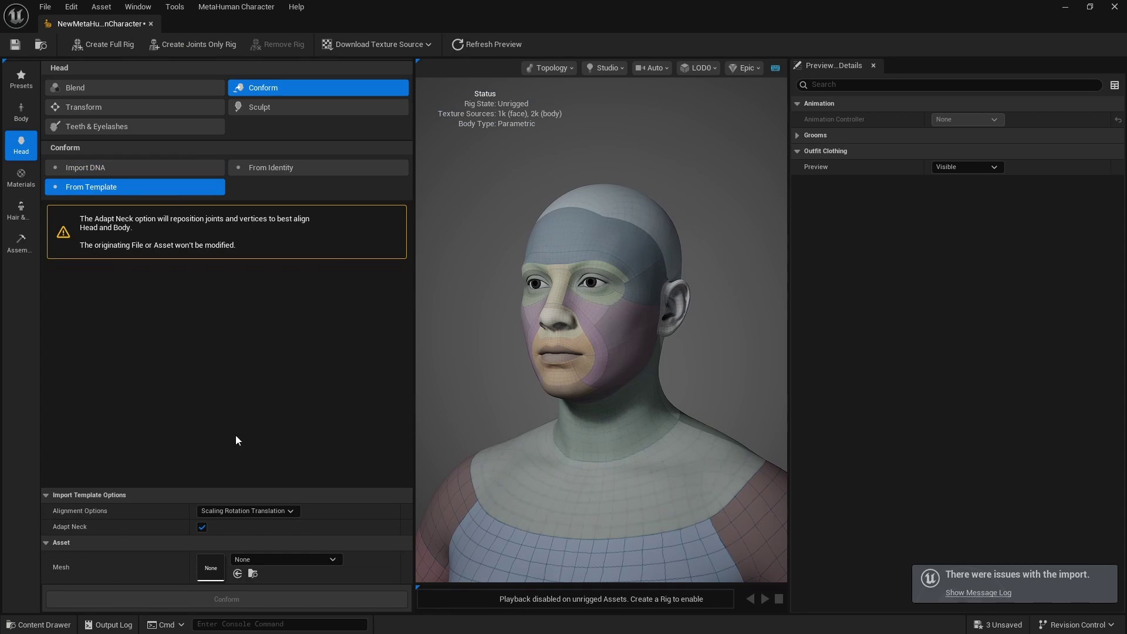
{"action": "left_click", "coordinate": [276, 558]}
{"action": "type", "text": "alienface"}
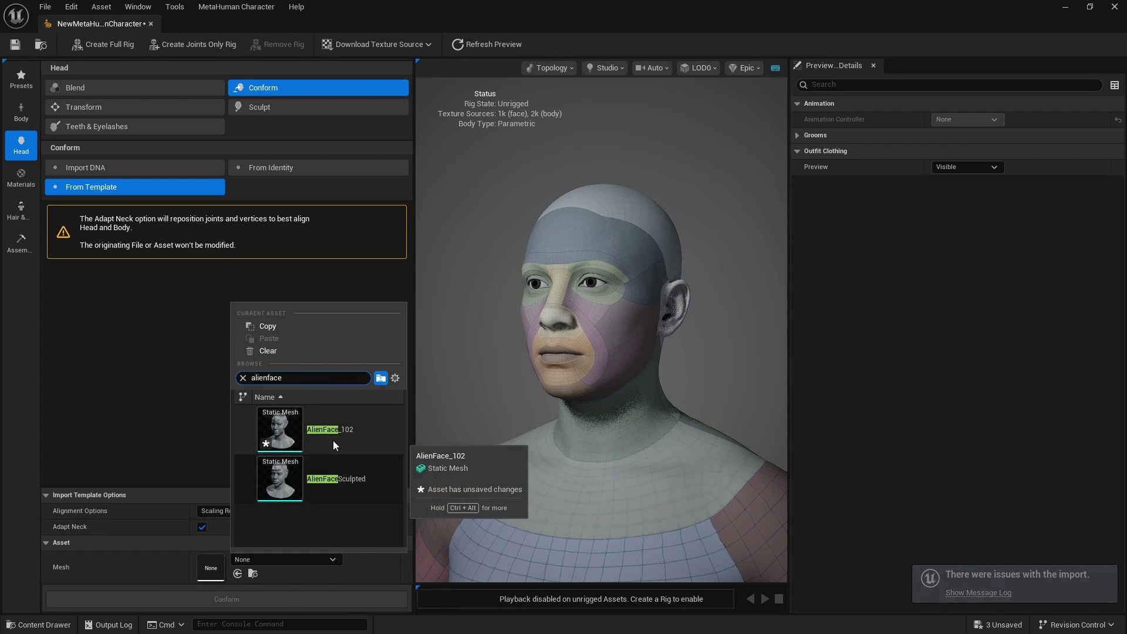
{"action": "left_click", "coordinate": [333, 440]}
{"action": "left_click", "coordinate": [311, 594]}
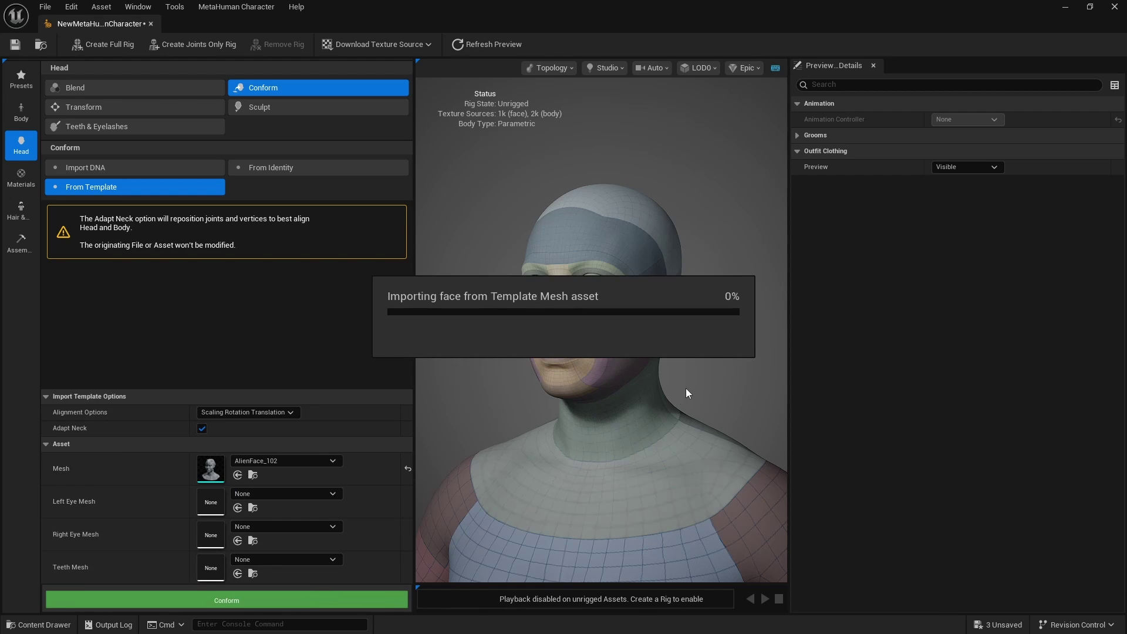
{"action": "left_click_drag", "start_coordinate": [601, 328], "coordinate": [624, 329]}
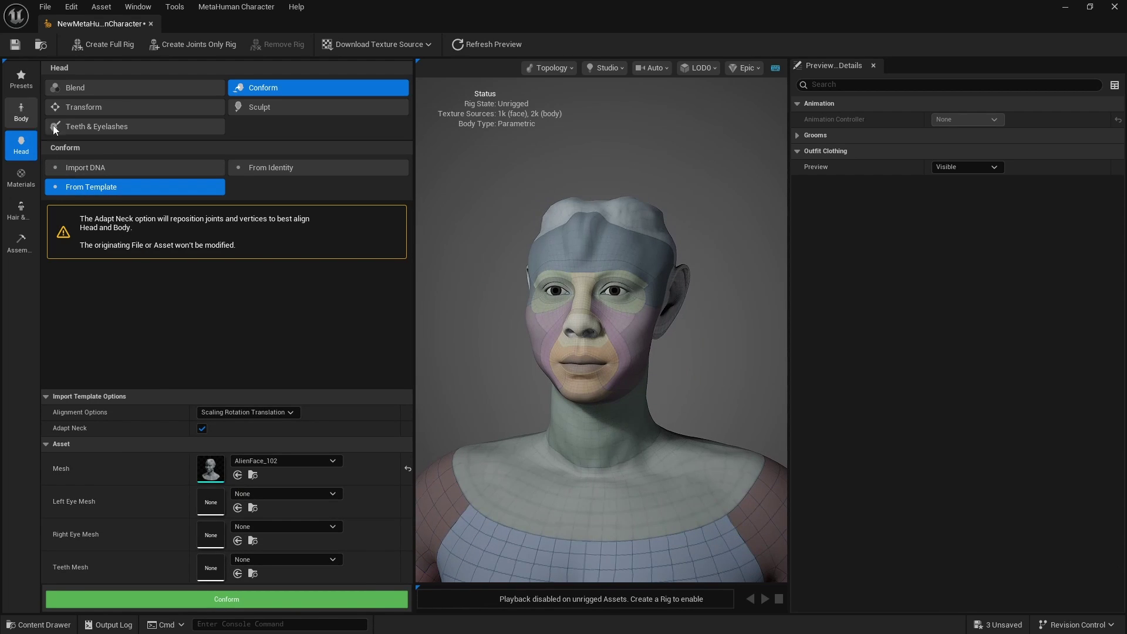
Step: Conform the character's body from the template mesh AlienBody_102, fitting from mesh and skeleton
{"action": "left_click", "coordinate": [22, 111]}
{"action": "left_click", "coordinate": [253, 89]}
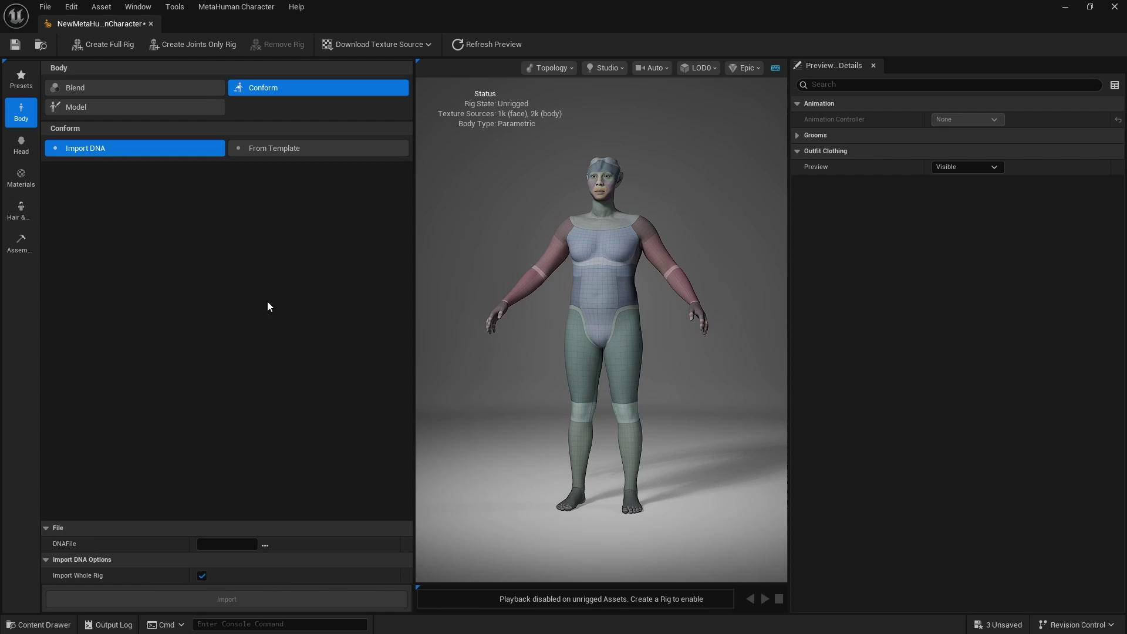
{"action": "left_click", "coordinate": [270, 151]}
{"action": "left_click", "coordinate": [267, 529]}
{"action": "type", "text": "alien"}
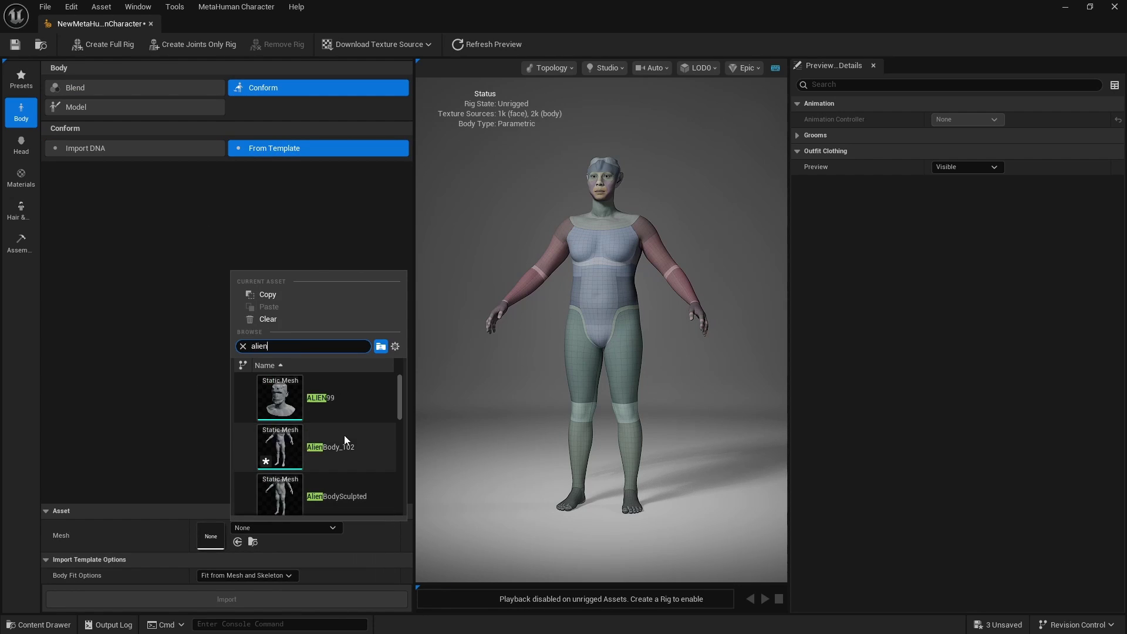
{"action": "left_click", "coordinate": [345, 437]}
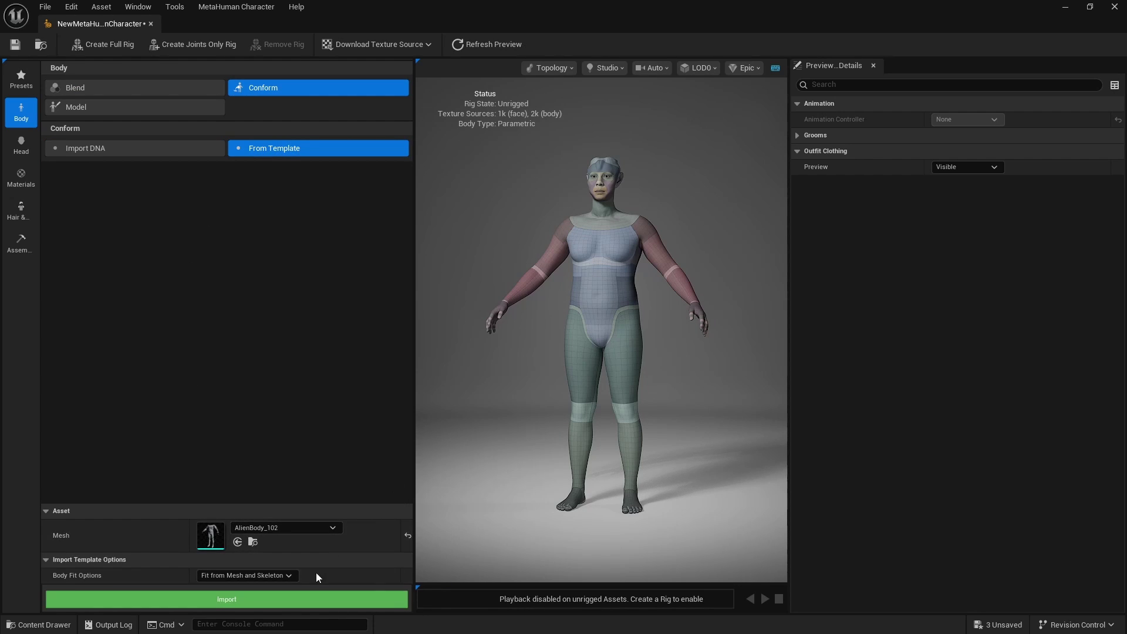
{"action": "left_click", "coordinate": [291, 599]}
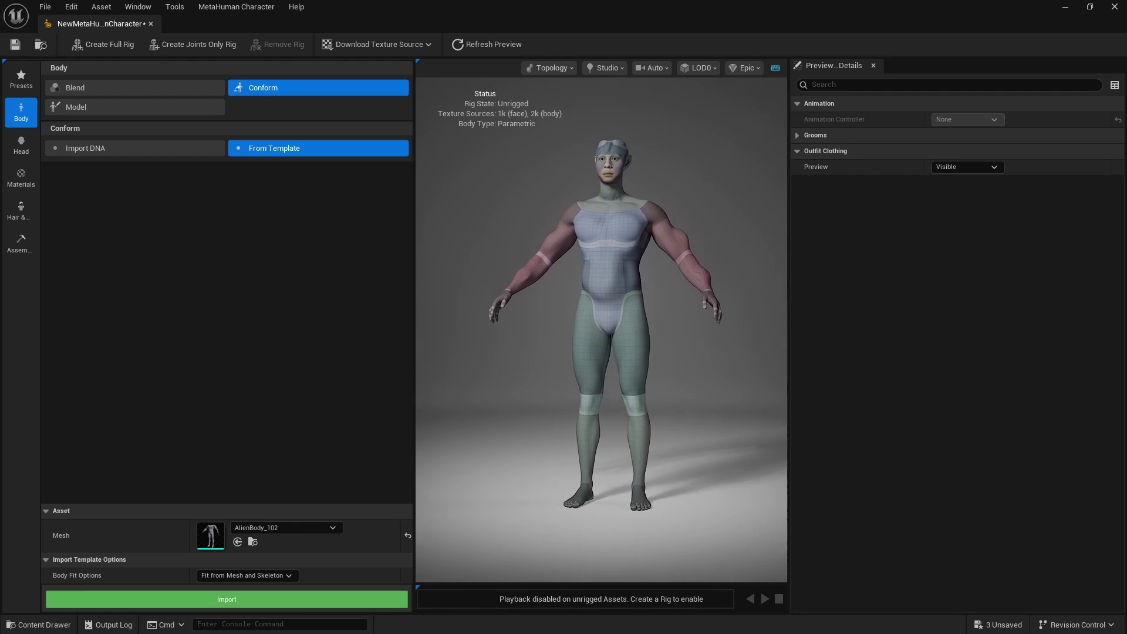
Step: Examine the conformed body and head from the front, side and back
{"action": "left_click_drag", "start_coordinate": [601, 329], "coordinate": [484, 329]}
{"action": "scroll", "coordinate": [601, 328], "scroll_direction": "up", "scroll_amount": 5}
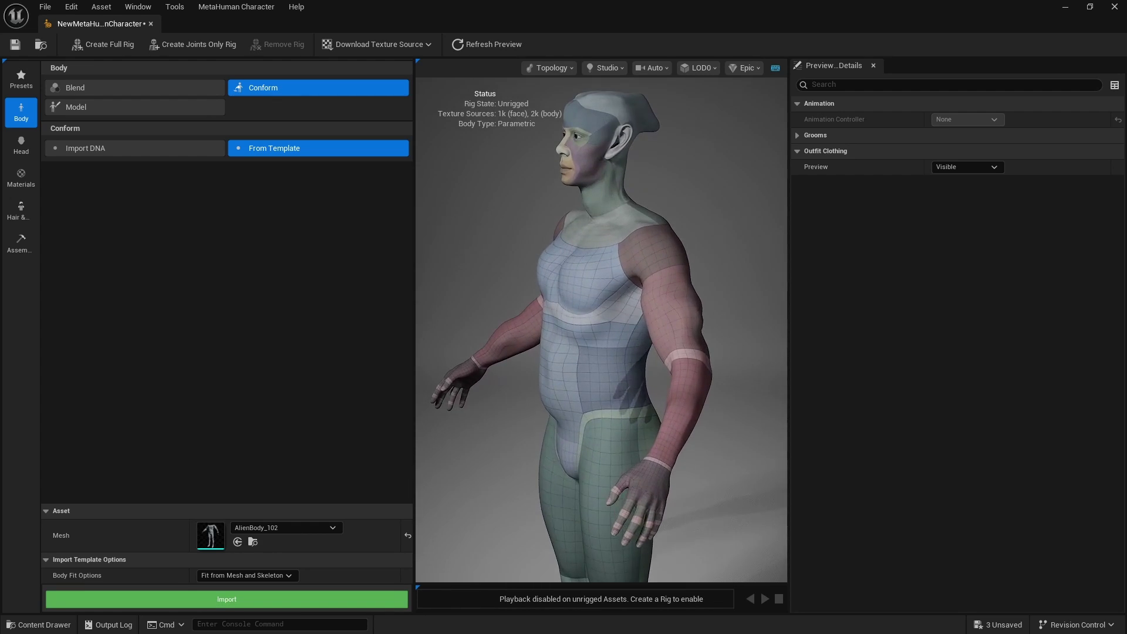
{"action": "left_click_drag", "start_coordinate": [601, 329], "coordinate": [472, 329]}
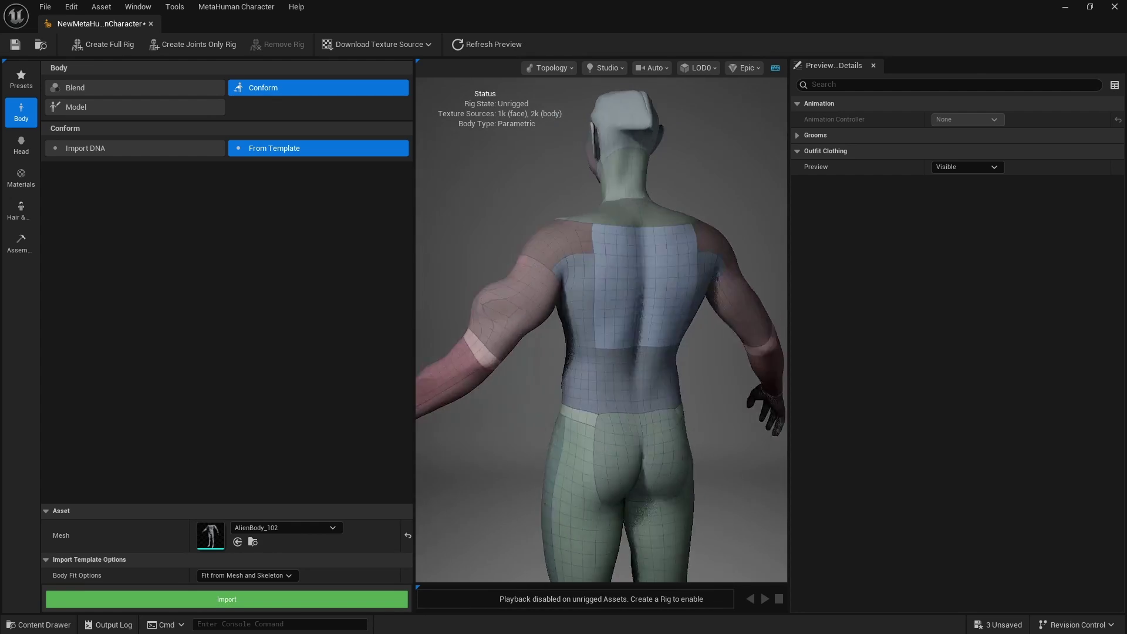
{"action": "left_click_drag", "start_coordinate": [472, 221], "coordinate": [606, 222]}
{"action": "middle_click_drag", "start_coordinate": [607, 221], "coordinate": [608, 254]}
{"action": "right_click_drag", "start_coordinate": [606, 221], "coordinate": [671, 221]}
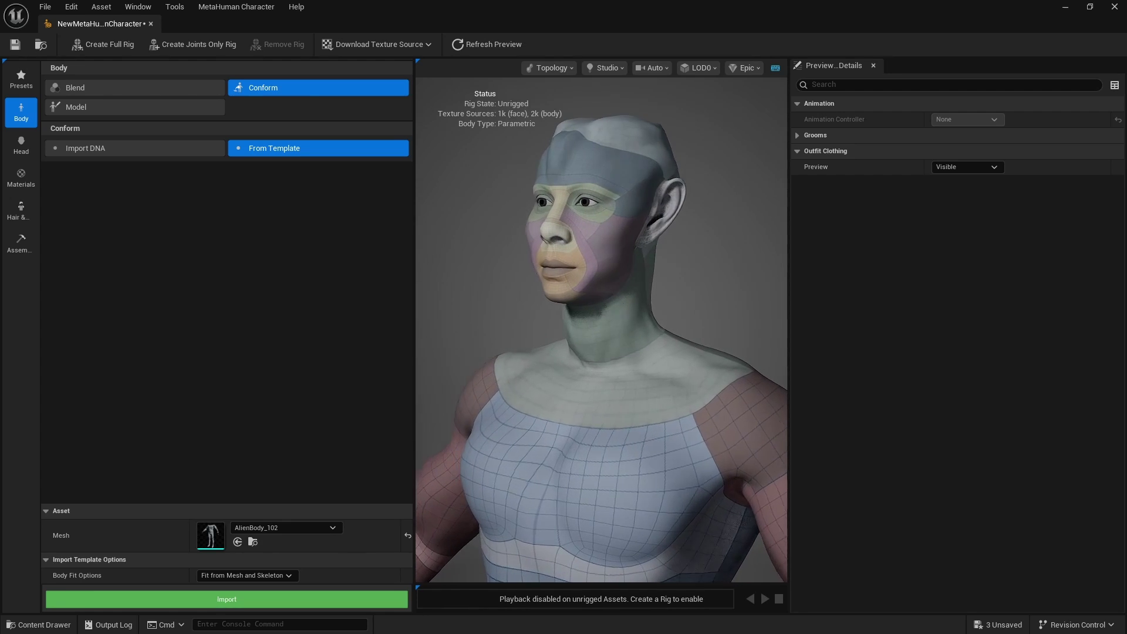
{"action": "left_click_drag", "start_coordinate": [481, 221], "coordinate": [551, 221]}
{"action": "right_click_drag", "start_coordinate": [551, 221], "coordinate": [552, 145]}
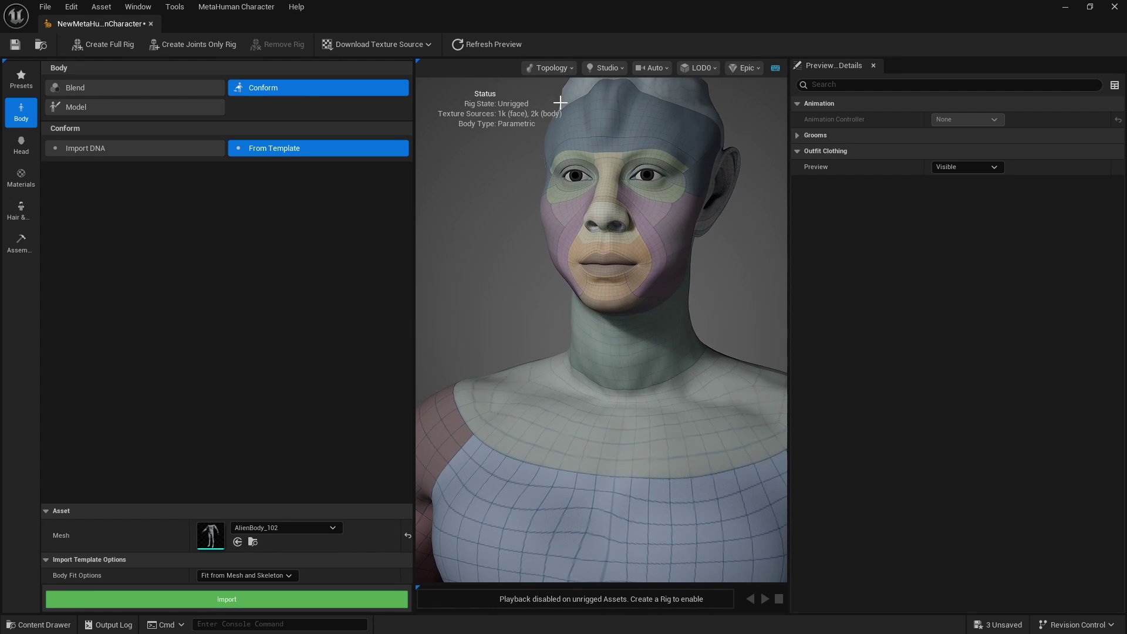
Step: Switch the character preview from Topology to Skin and inspect the head from several angles
{"action": "left_click", "coordinate": [554, 68]}
{"action": "left_click", "coordinate": [541, 113]}
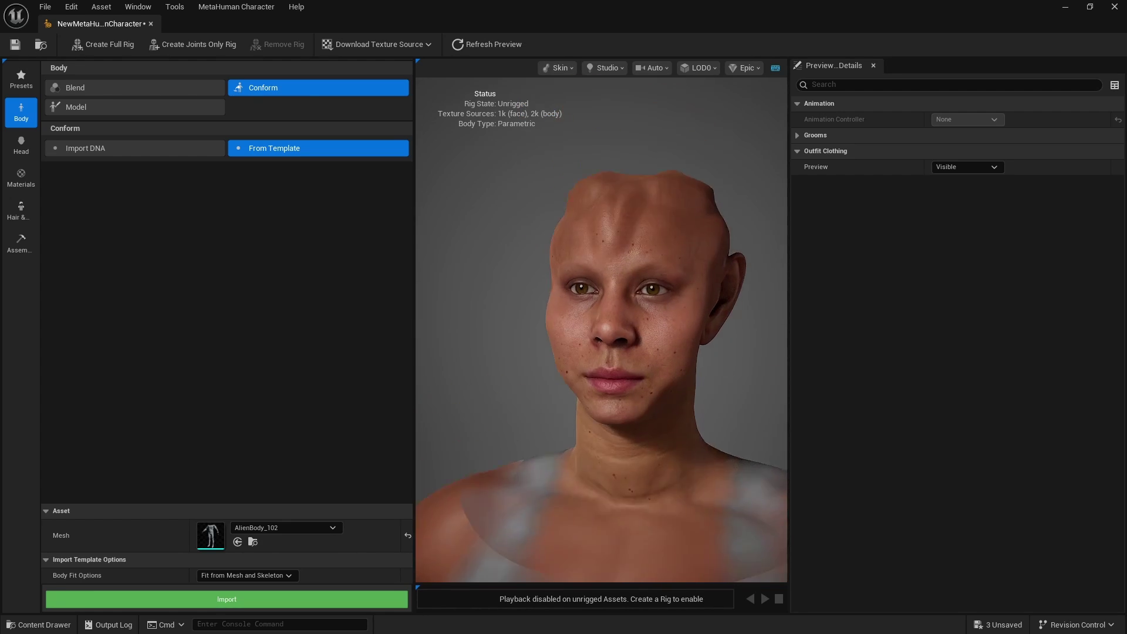
{"action": "left_click_drag", "start_coordinate": [675, 328], "coordinate": [552, 329]}
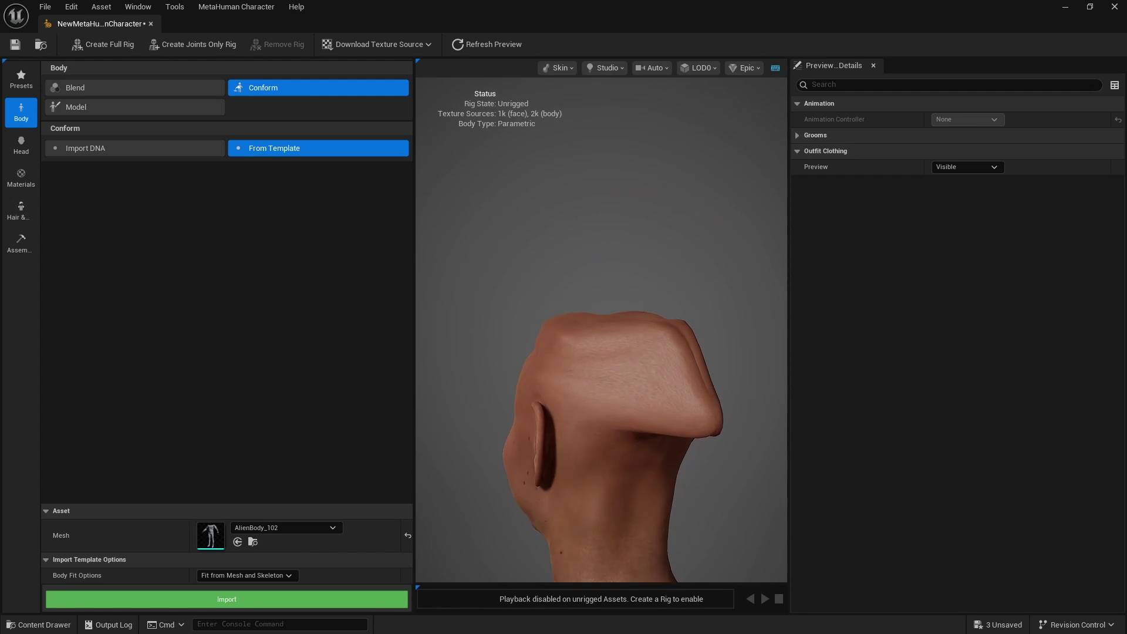
{"action": "right_click_drag", "start_coordinate": [552, 329], "coordinate": [552, 293]}
{"action": "left_click_drag", "start_coordinate": [586, 344], "coordinate": [557, 299]}
{"action": "left_click_drag", "start_coordinate": [751, 382], "coordinate": [655, 389]}
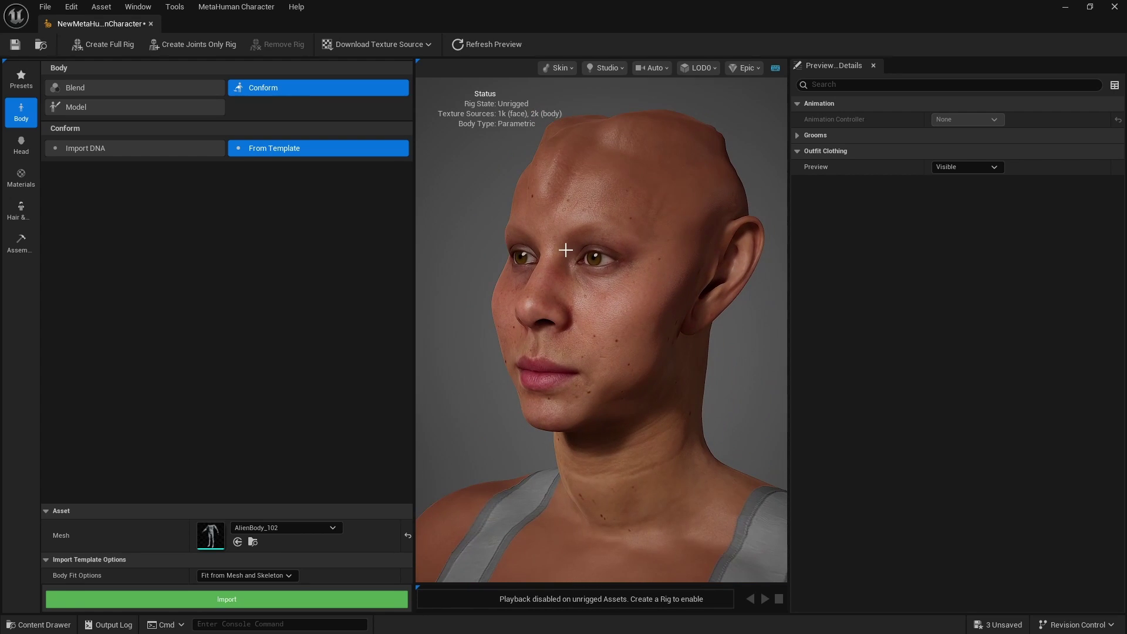
Step: Bring up the head's Teeth & Eyelashes settings and check how the teeth sit in the mouth
{"action": "left_click", "coordinate": [23, 133]}
{"action": "left_click", "coordinate": [97, 126]}
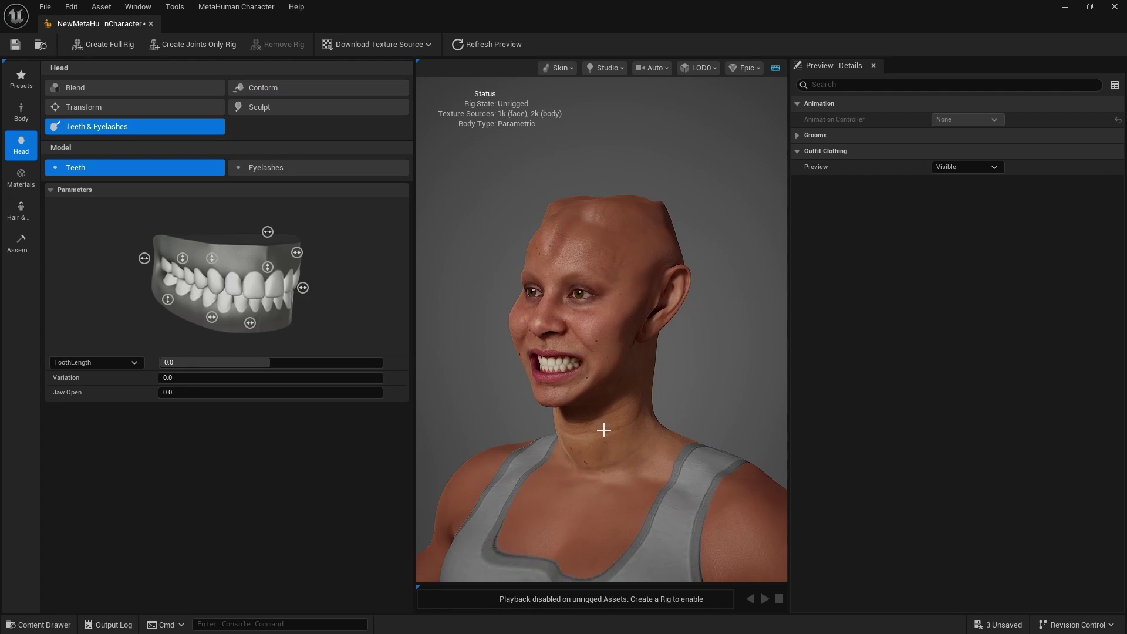
{"action": "left_click_drag", "start_coordinate": [596, 353], "coordinate": [522, 352]}
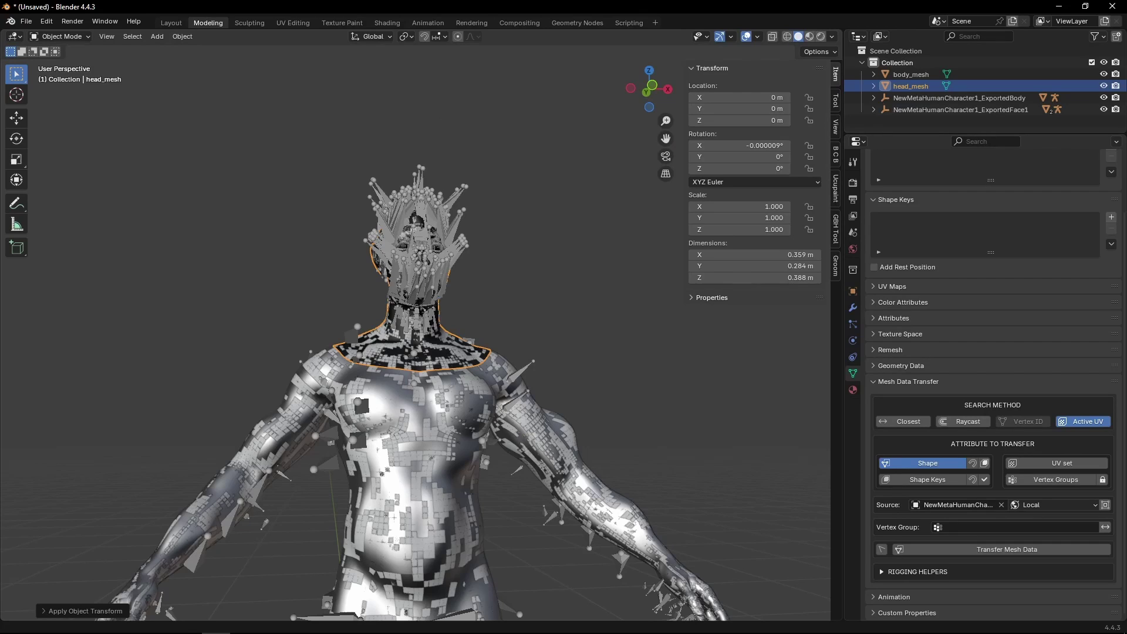
Step: Switch to Blender, hide everything except head_mesh, and put the head into sculpting mode
{"action": "scroll", "coordinate": [528, 279], "scroll_direction": "up", "scroll_amount": 4}
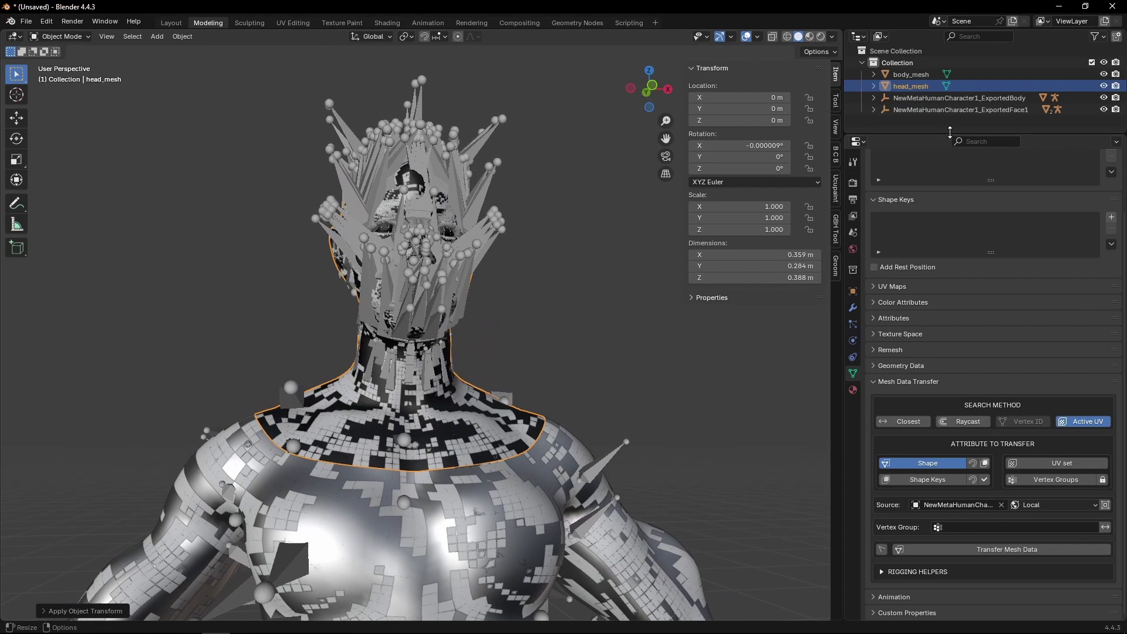
{"action": "key", "text": "shift+h"}
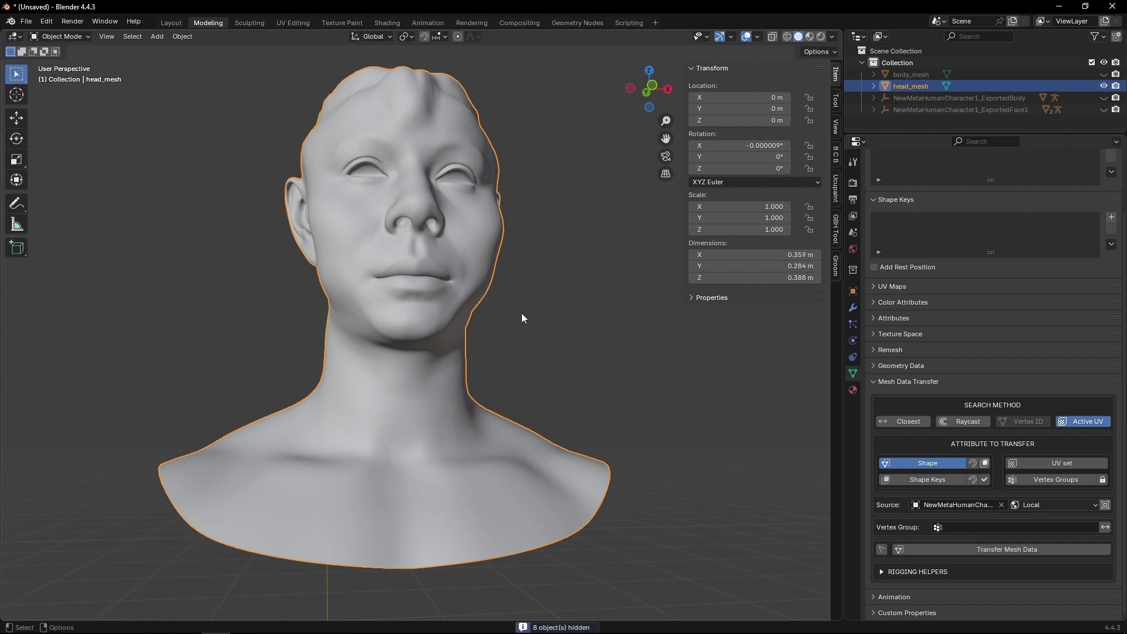
{"action": "scroll", "coordinate": [505, 320], "scroll_direction": "up", "scroll_amount": 5}
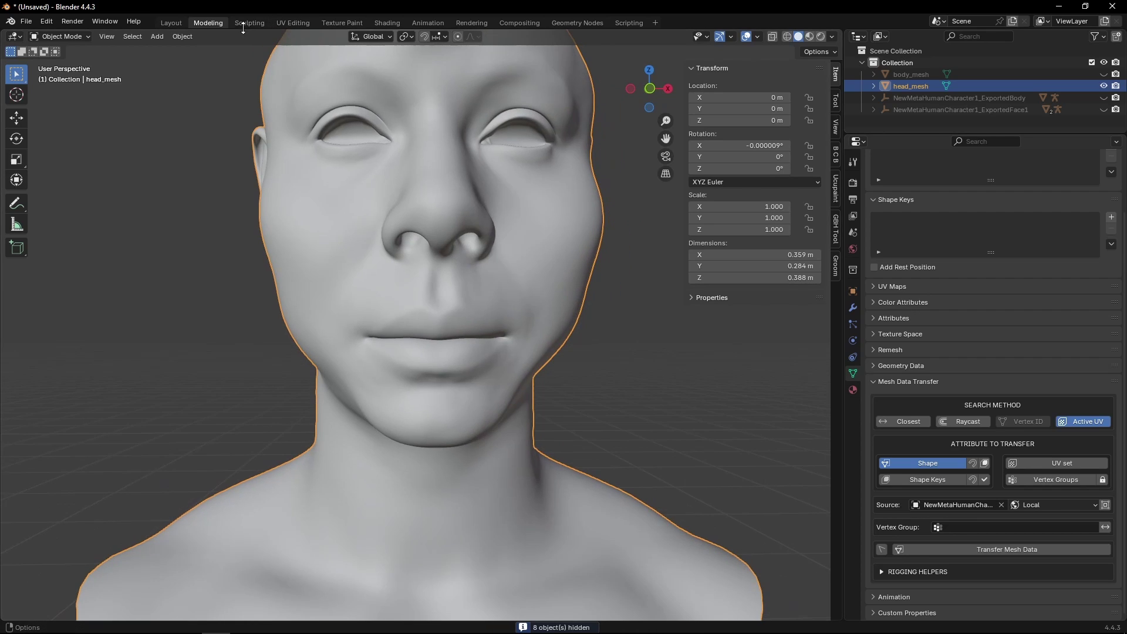
{"action": "left_click", "coordinate": [250, 22]}
{"action": "mouse_move", "coordinate": [583, 312]}
{"action": "middle_mouse_down", "text": "shift"}
{"action": "mouse_move", "coordinate": [613, 436]}
{"action": "mouse_move", "coordinate": [604, 572]}
{"action": "mouse_move", "coordinate": [560, 304]}
{"action": "middle_mouse_up", "text": "shift"}
{"action": "scroll", "coordinate": [564, 244], "scroll_direction": "up", "scroll_amount": 5}
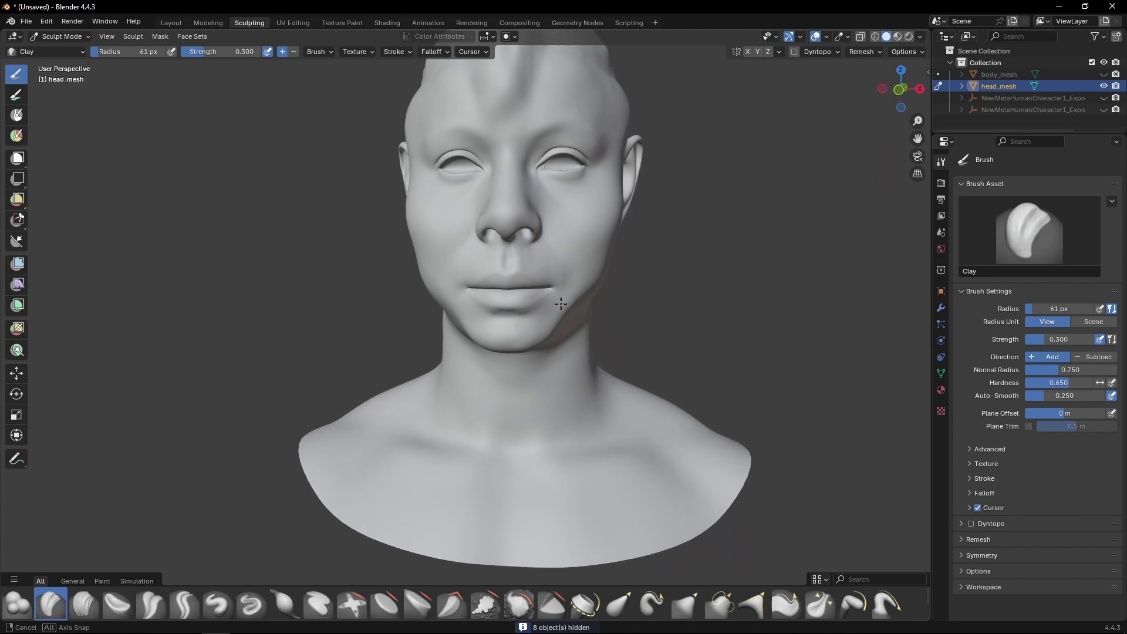
Step: Widen the mouth and pull the lips outward using the Grab brush with a 190 px radius and X symmetry
{"action": "scroll", "coordinate": [561, 303], "scroll_direction": "up", "scroll_amount": 3}
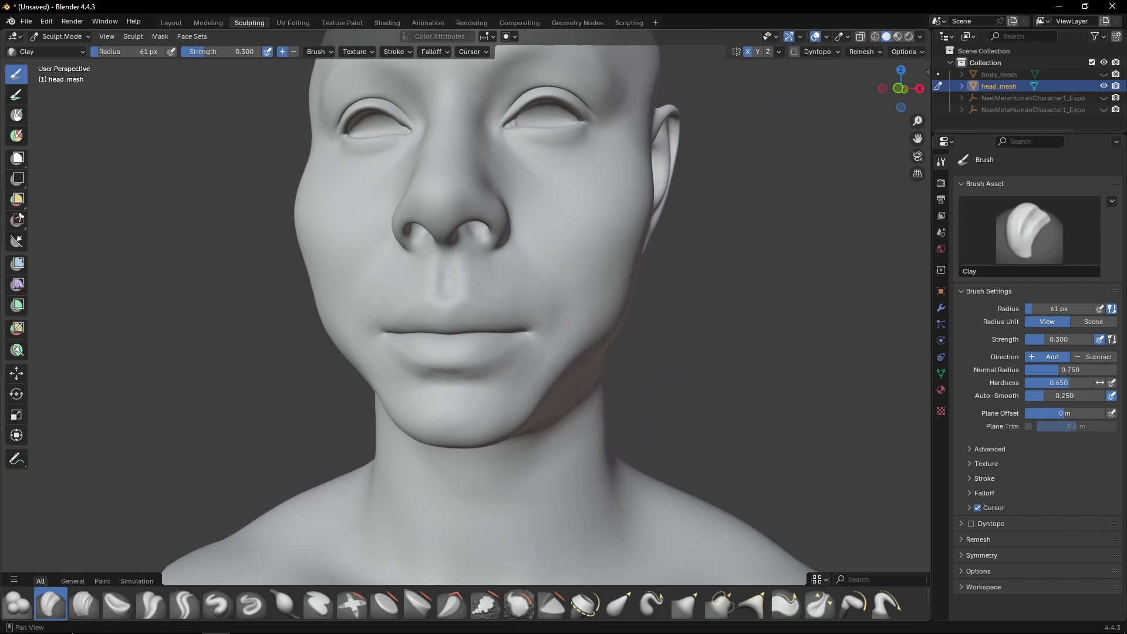
{"action": "left_click", "coordinate": [686, 603]}
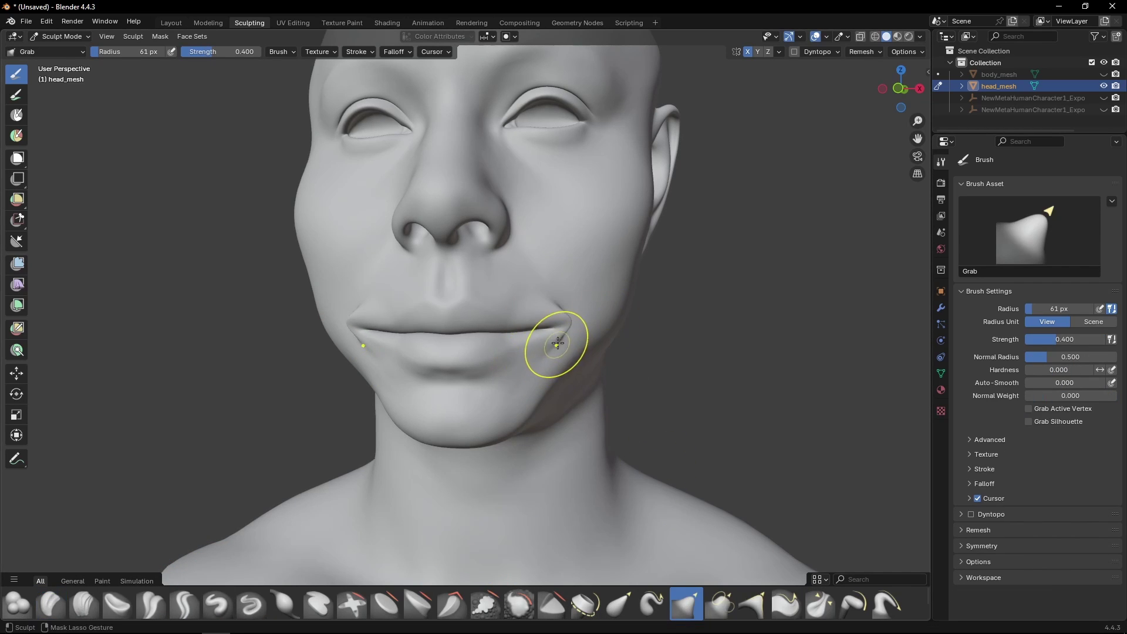
{"action": "key", "text": "ctrl+z"}
{"action": "key", "text": "f"}
{"action": "left_click", "coordinate": [666, 333]}
{"action": "mouse_move", "coordinate": [504, 326]}
{"action": "left_mouse_down"}
{"action": "mouse_move", "coordinate": [570, 324]}
{"action": "mouse_move", "coordinate": [614, 306]}
{"action": "left_mouse_up"}
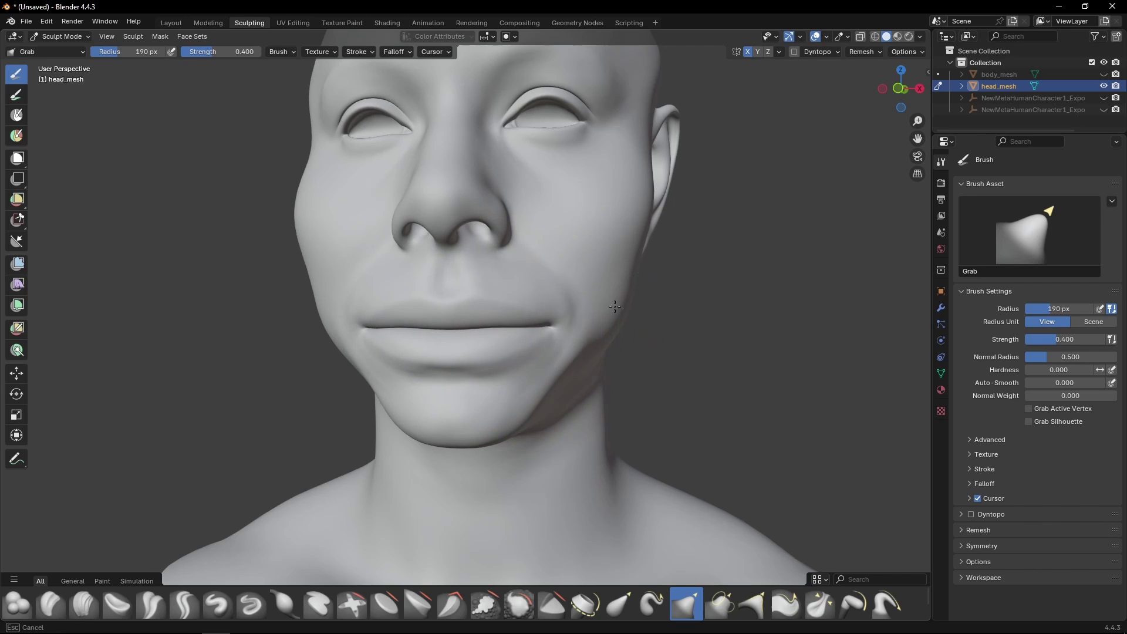
{"action": "middle_click_drag", "start_coordinate": [614, 306], "coordinate": [437, 296]}
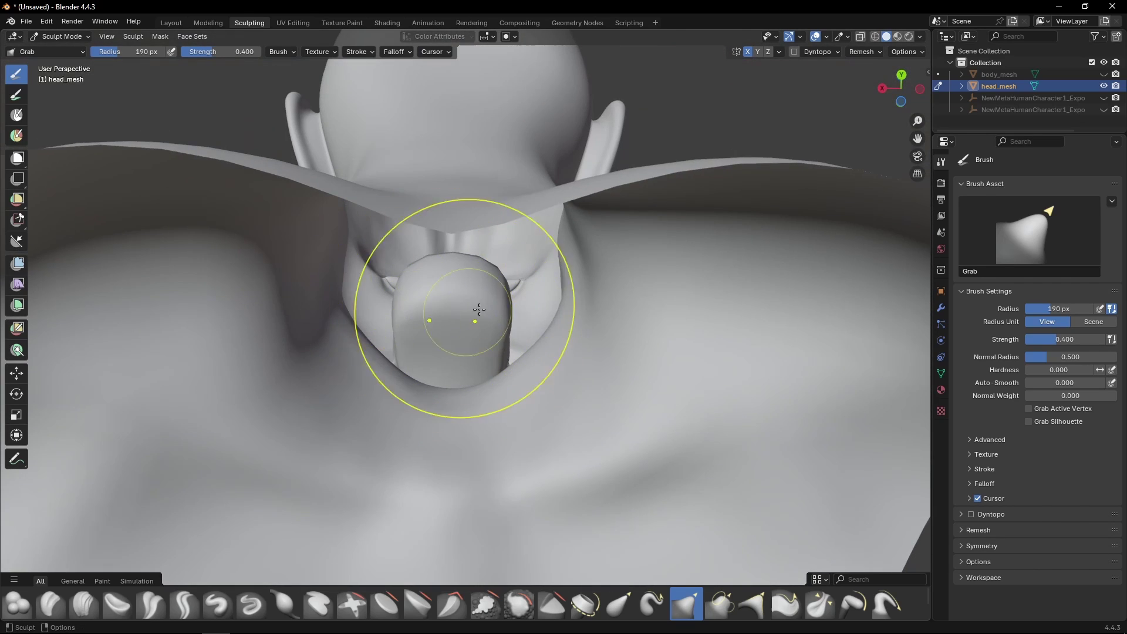
{"action": "left_click_drag", "start_coordinate": [419, 299], "coordinate": [353, 289]}
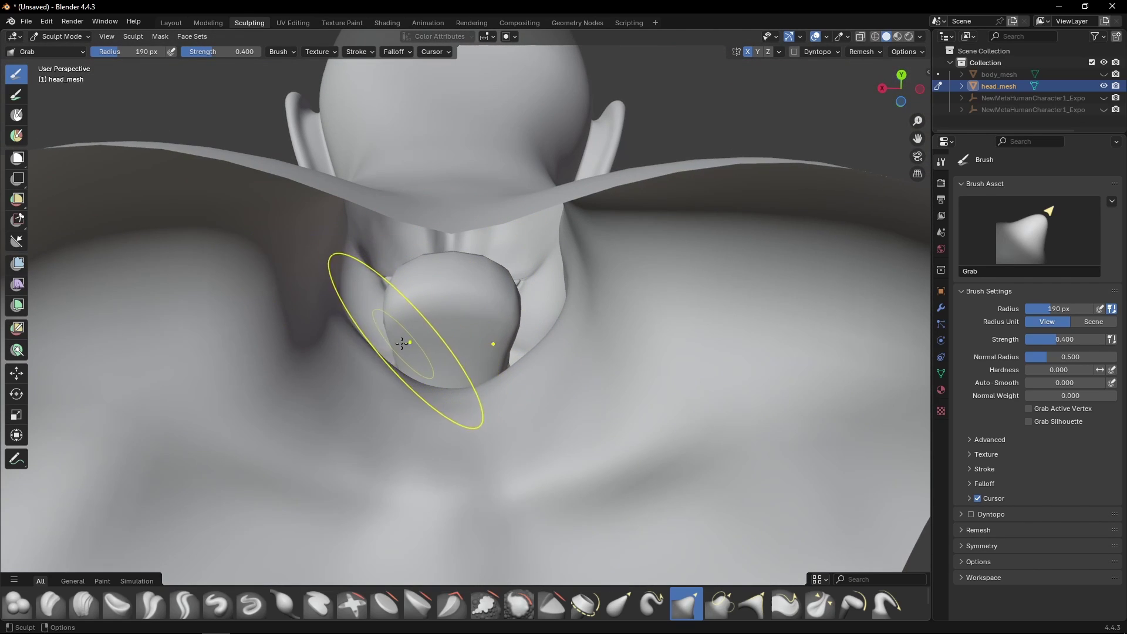
{"action": "left_click_drag", "start_coordinate": [402, 343], "coordinate": [407, 352]}
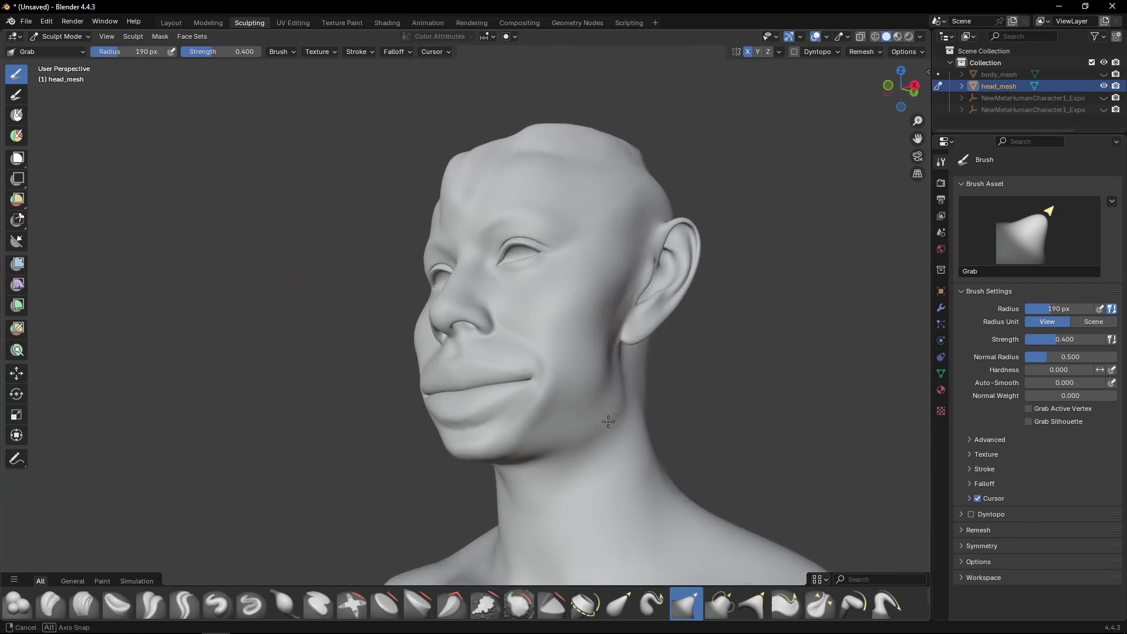
Step: Return to object mode and export head_mesh as AlienFace_103.fbx to the Blender_Exports folder
{"action": "middle_click_drag", "start_coordinate": [499, 415], "coordinate": [579, 416]}
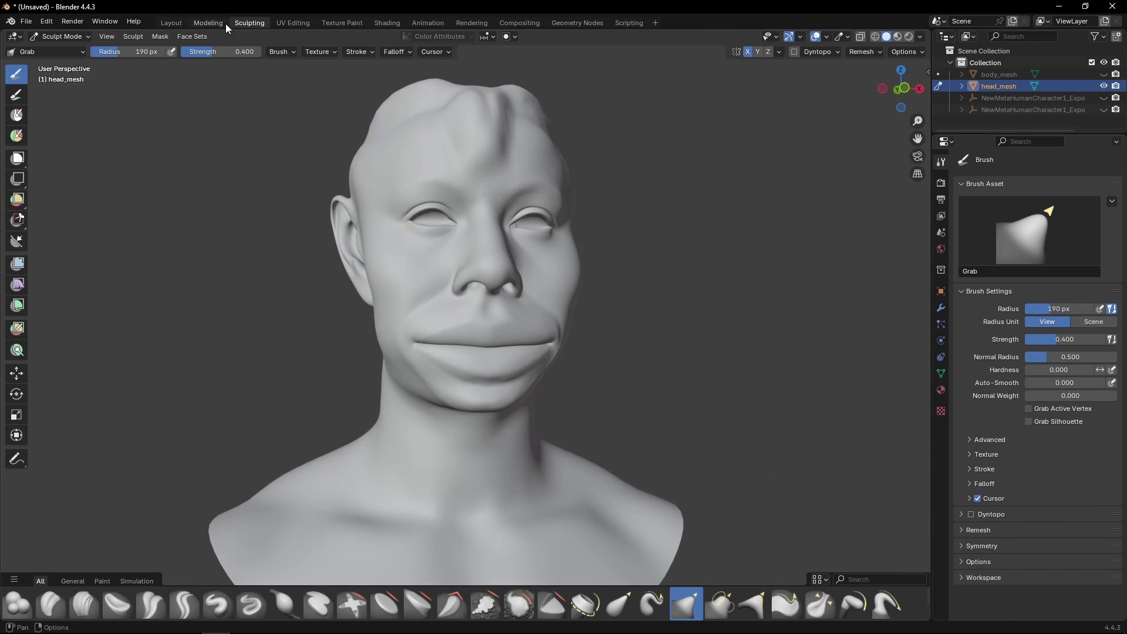
{"action": "left_click", "coordinate": [220, 24]}
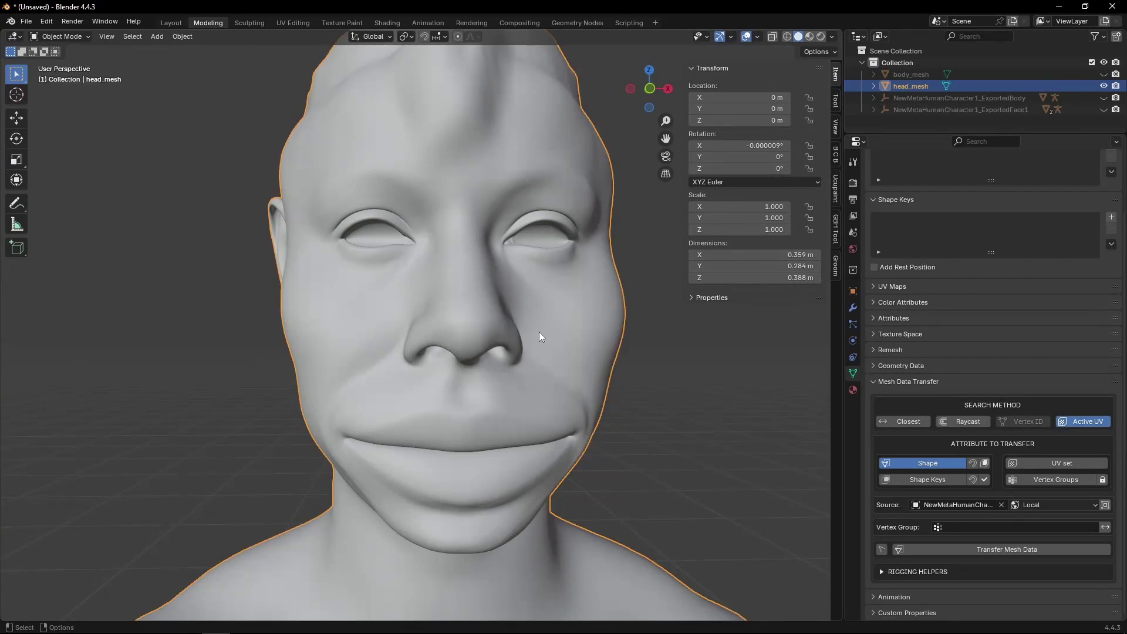
{"action": "key", "text": "q"}
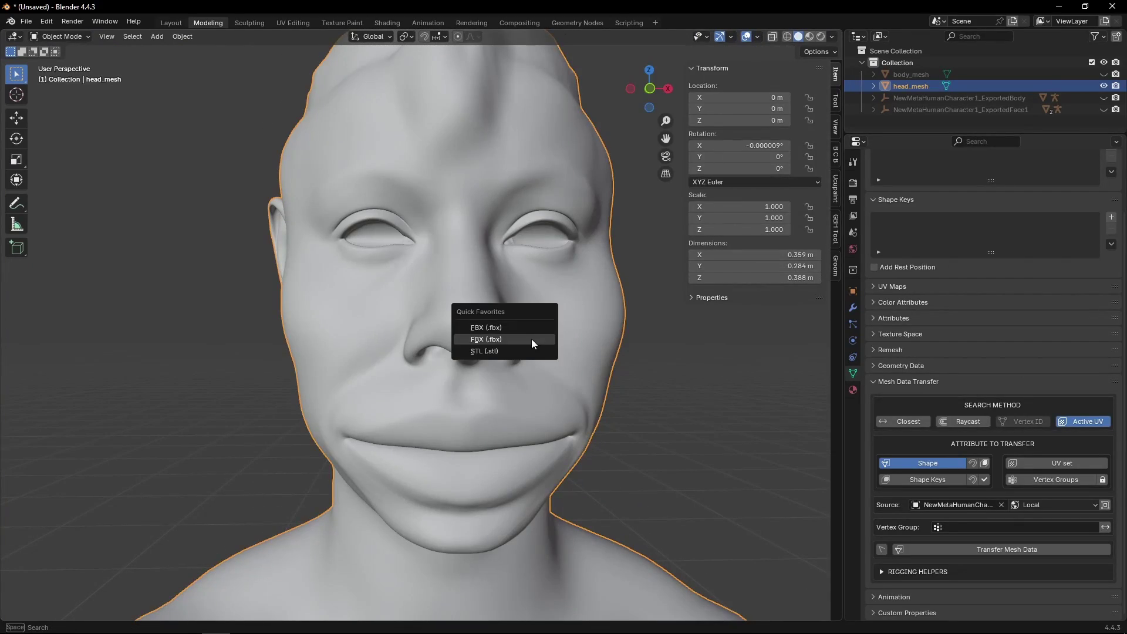
{"action": "left_click", "coordinate": [533, 340]}
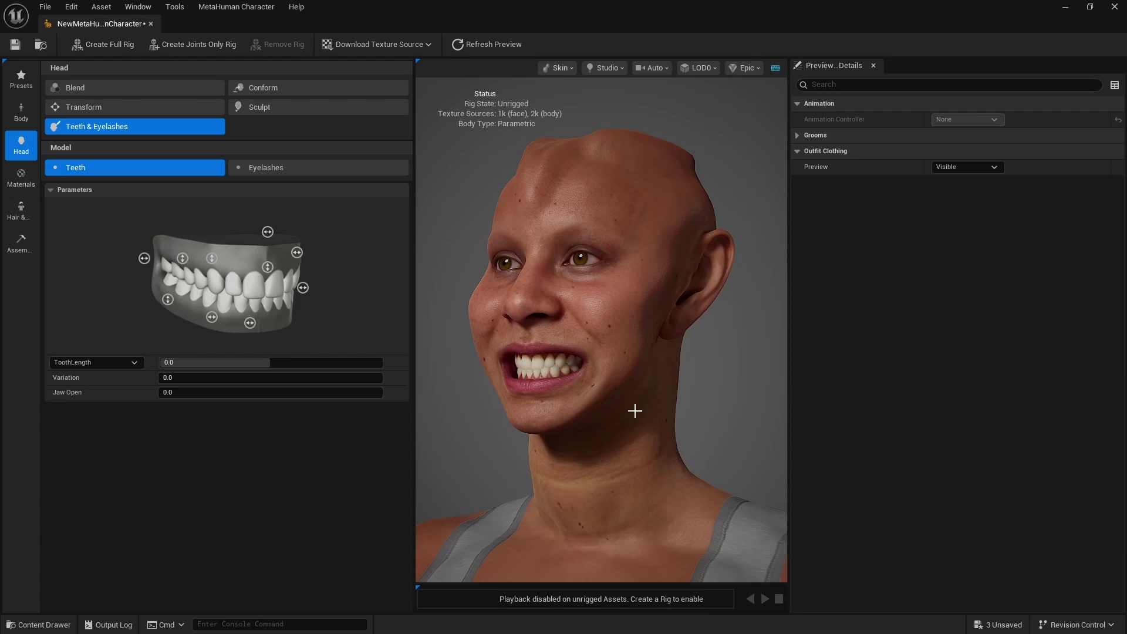
Step: Import AlienFace_103.fbx from the Blender_Exports folder into the project's MetahumanSculpting folder with the default assets pipeline
{"action": "key", "text": "ctrl+space"}
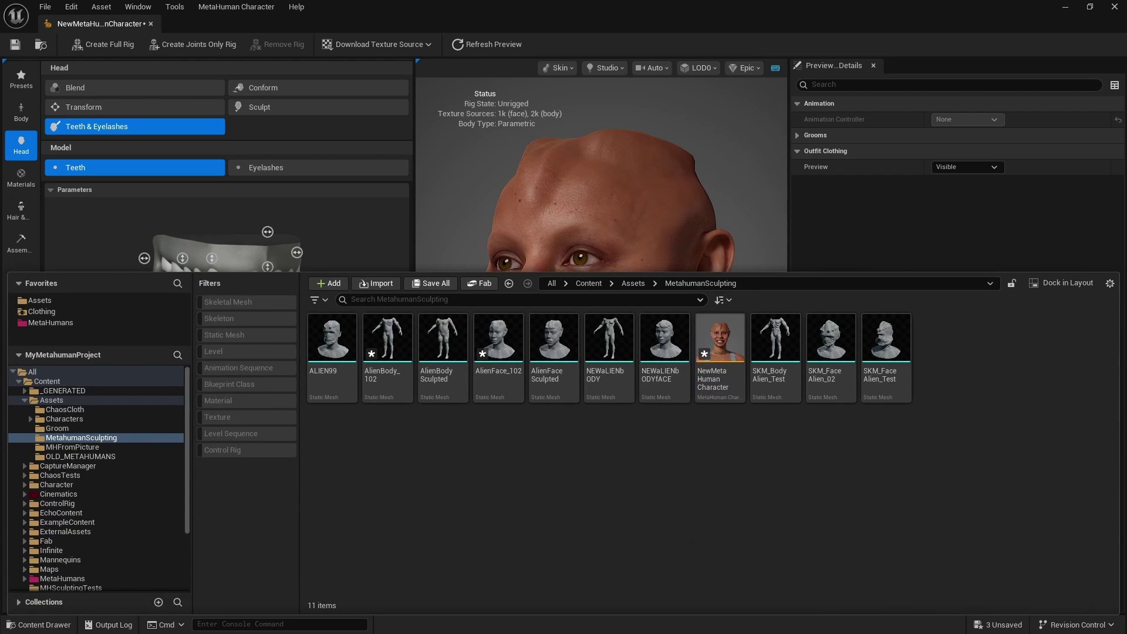
{"action": "left_click_drag", "start_coordinate": [527, 455], "coordinate": [531, 457]}
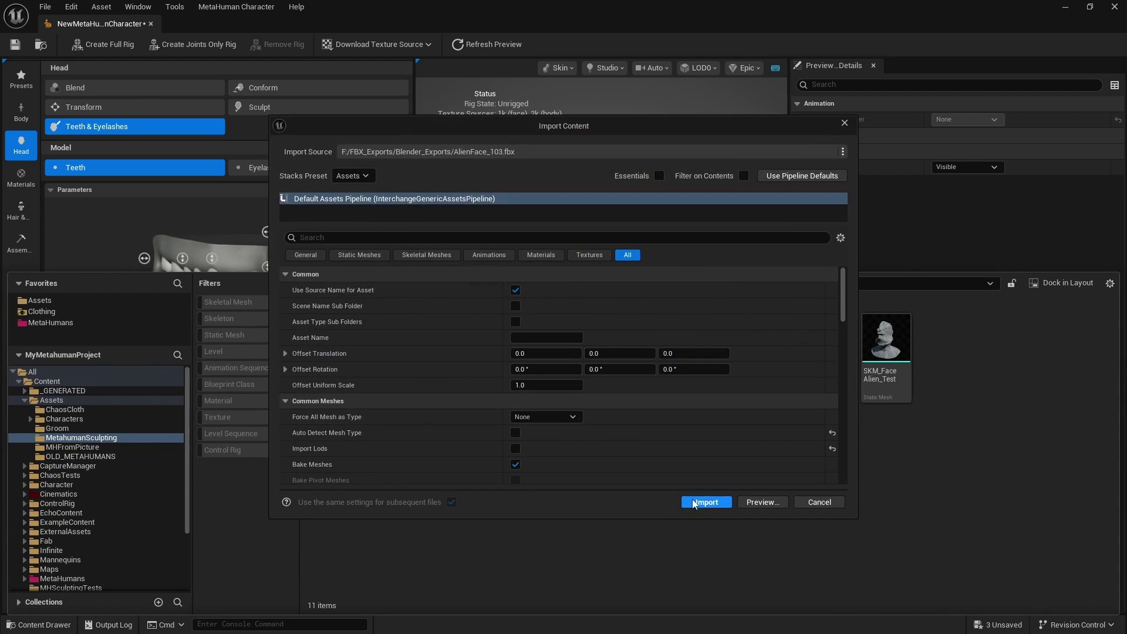
{"action": "left_click", "coordinate": [707, 498]}
{"action": "key", "text": "ctrl+space"}
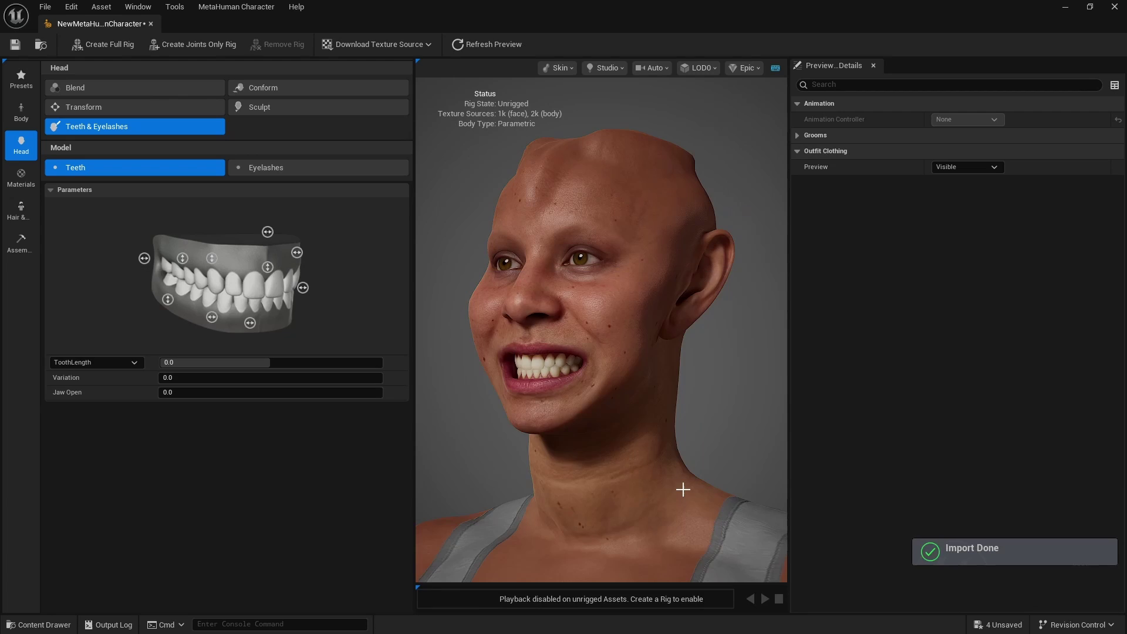
Step: Conform the MetaHuman head from template using AlienFace_103 as the mesh
{"action": "left_click", "coordinate": [272, 88]}
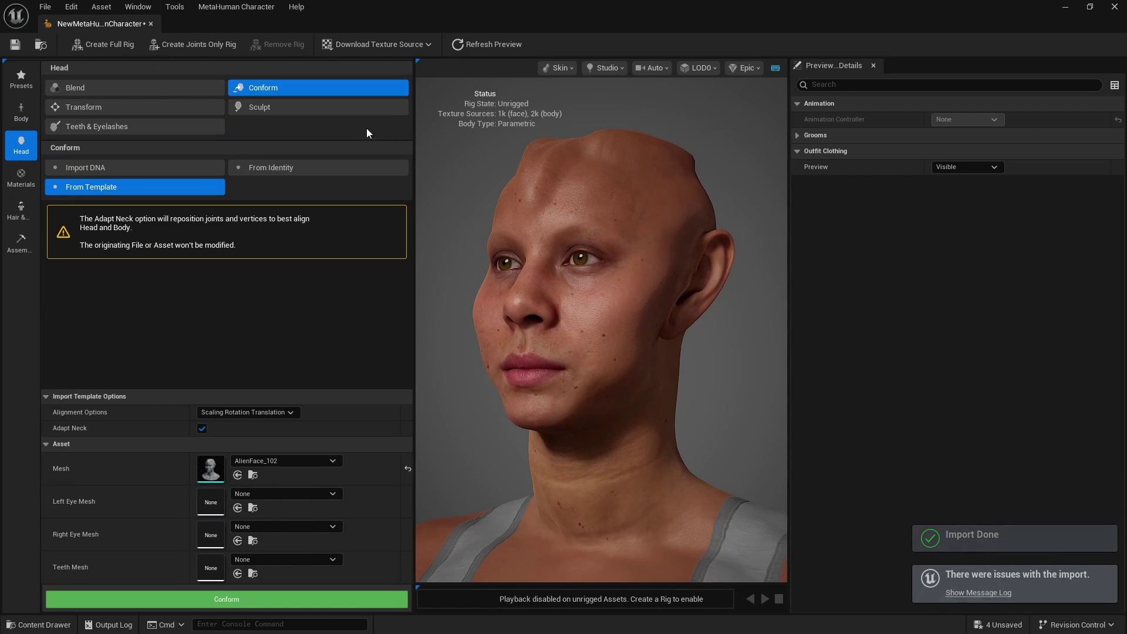
{"action": "left_click", "coordinate": [284, 461]}
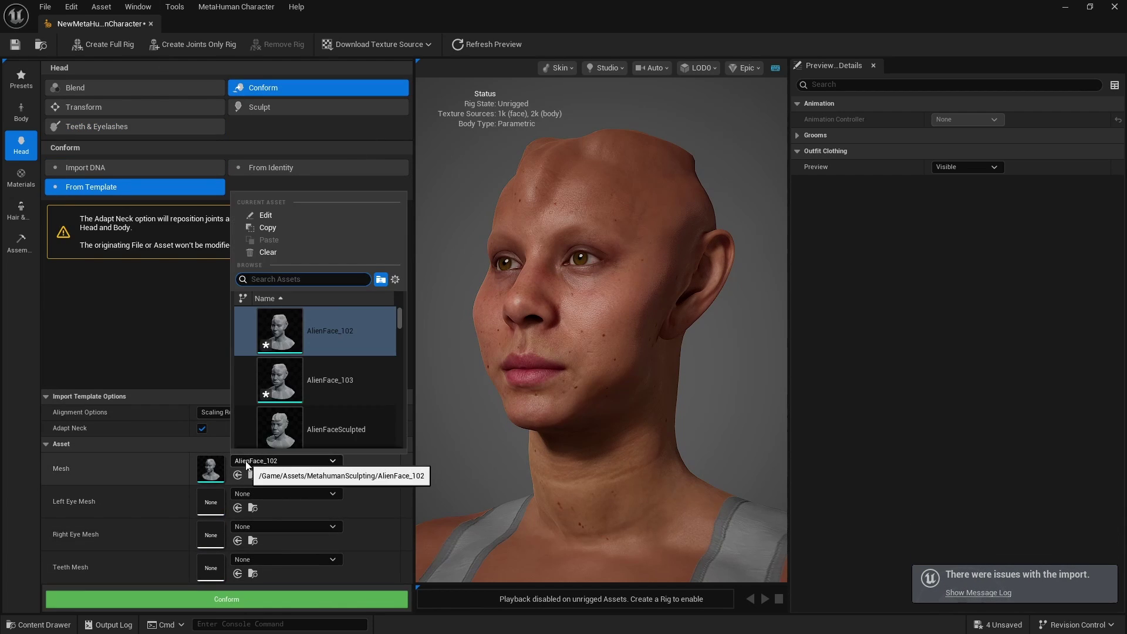
{"action": "left_click", "coordinate": [341, 379]}
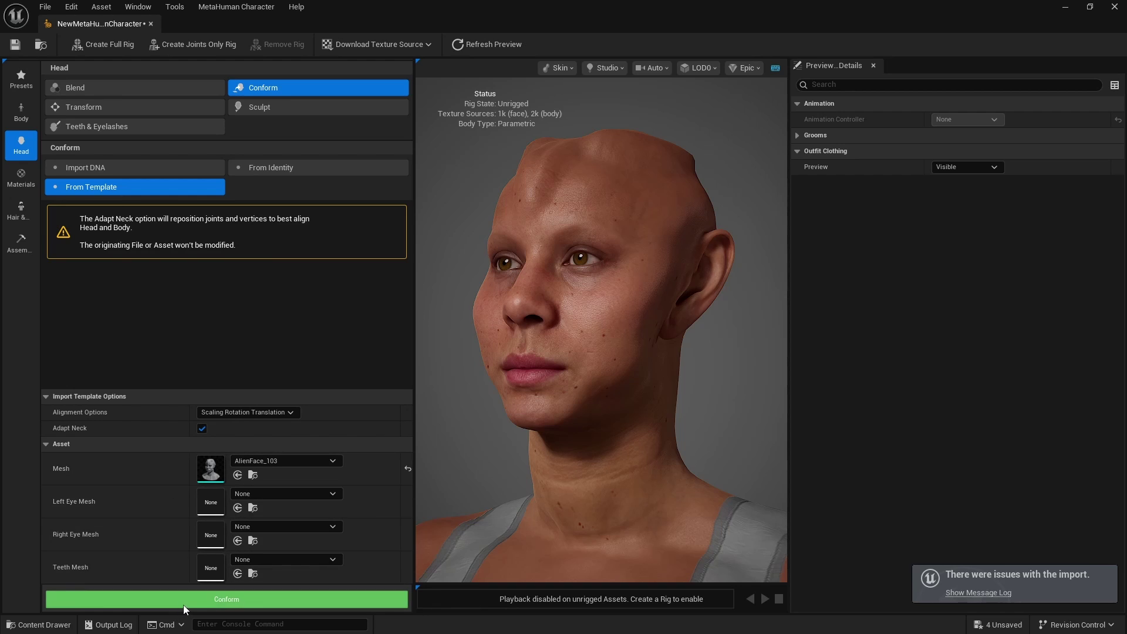
{"action": "left_click", "coordinate": [158, 599]}
{"action": "left_click_drag", "start_coordinate": [652, 413], "coordinate": [596, 388]}
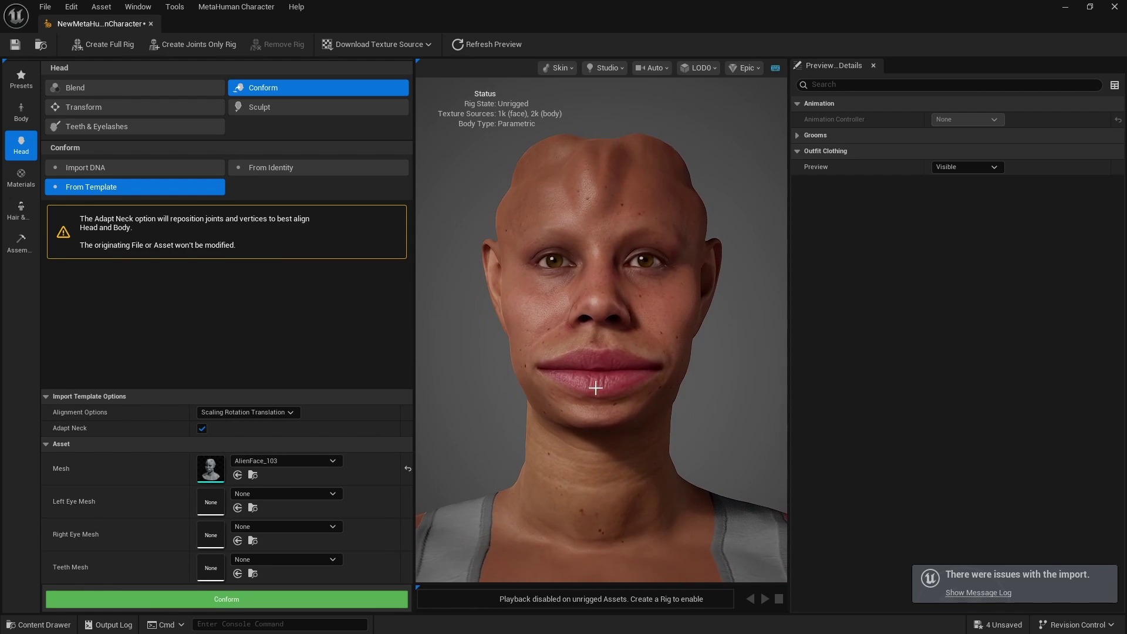
Step: Bring up the Teeth & Eyelashes settings and examine how the teeth fit inside the widened mouth
{"action": "left_click", "coordinate": [88, 127]}
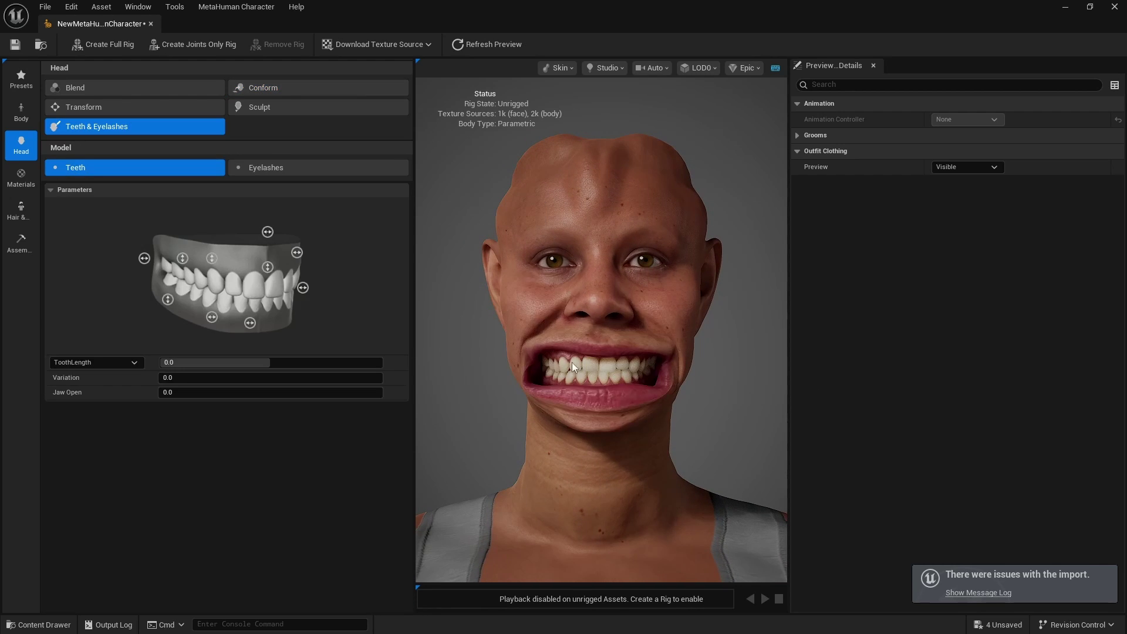
{"action": "middle_click_drag", "start_coordinate": [652, 406], "coordinate": [663, 435]}
{"action": "scroll", "coordinate": [657, 435], "scroll_direction": "up", "scroll_amount": 3}
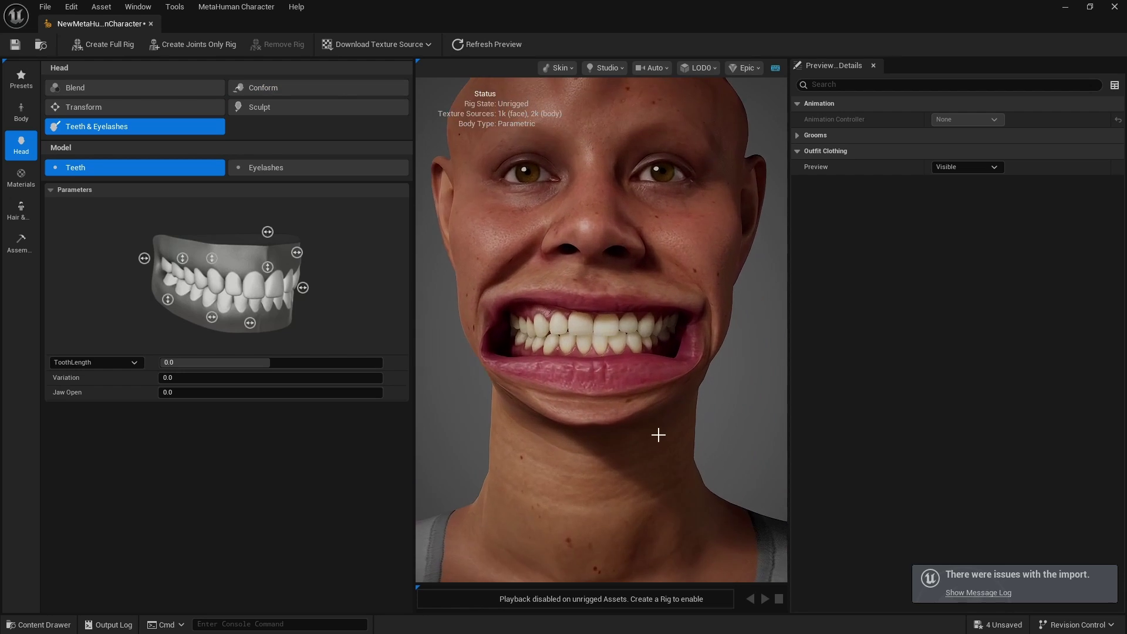
{"action": "left_click_drag", "start_coordinate": [656, 434], "coordinate": [657, 399]}
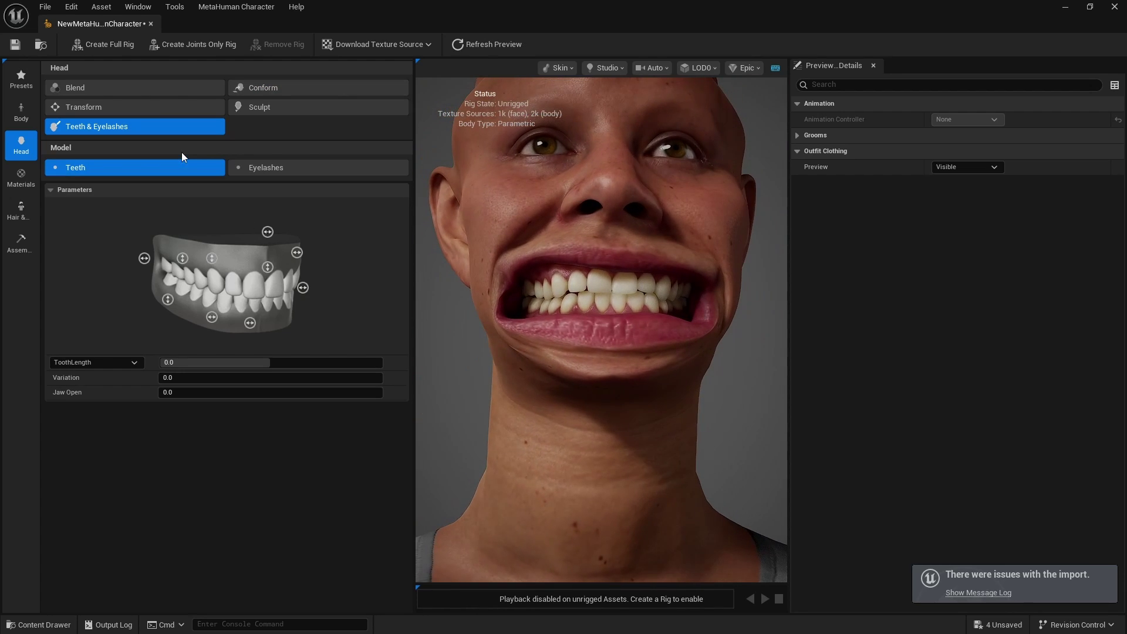
Step: Set the teeth's Jaw Open parameter to 0.59 and inspect the open mouth and head from several angles
{"action": "left_click_drag", "start_coordinate": [191, 392], "coordinate": [290, 392]}
{"action": "left_click_drag", "start_coordinate": [586, 352], "coordinate": [528, 346]}
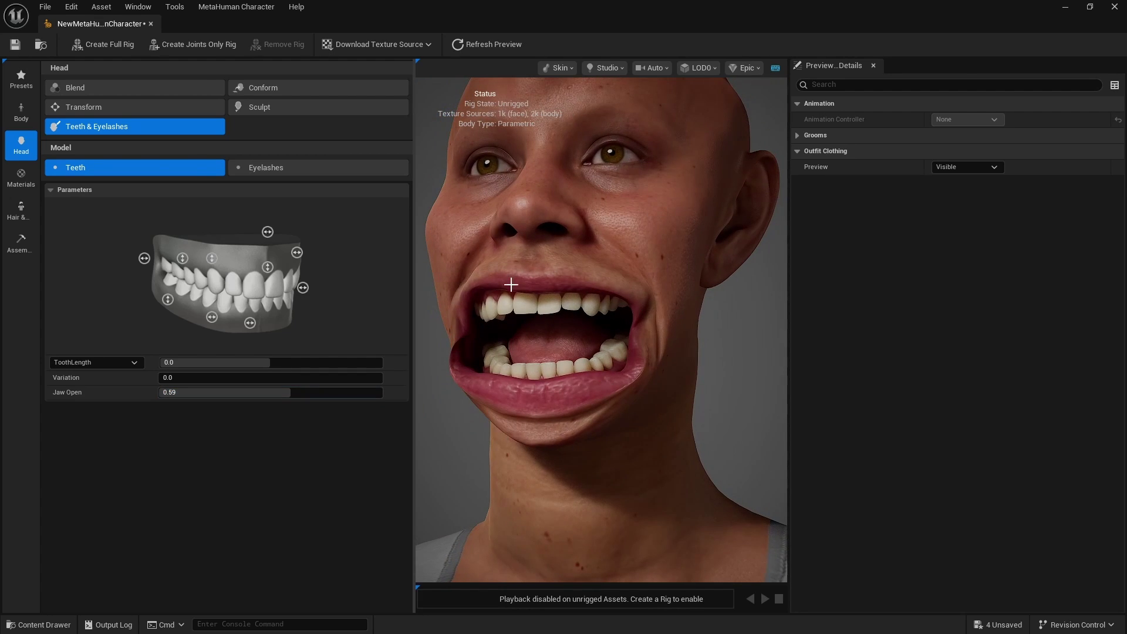
{"action": "mouse_move", "coordinate": [645, 391]}
{"action": "left_mouse_down"}
{"action": "mouse_move", "coordinate": [558, 387]}
{"action": "mouse_move", "coordinate": [645, 390]}
{"action": "left_mouse_up"}
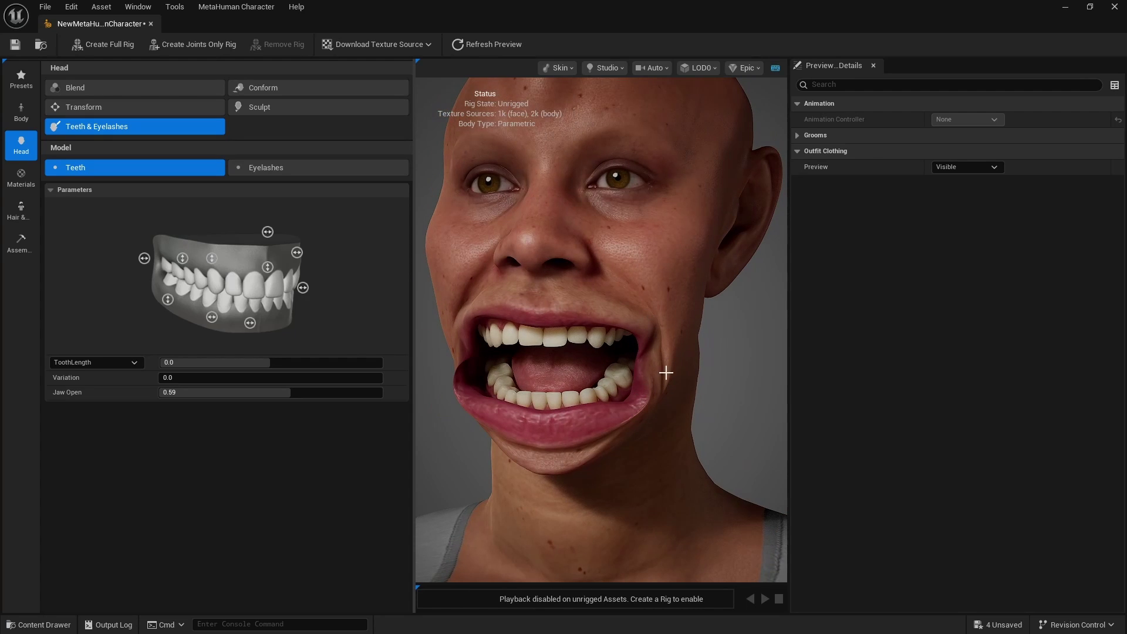
{"action": "scroll", "coordinate": [715, 409], "scroll_direction": "down", "scroll_amount": 4}
{"action": "mouse_move", "coordinate": [714, 410]}
{"action": "left_mouse_down"}
{"action": "mouse_move", "coordinate": [598, 410]}
{"action": "mouse_move", "coordinate": [734, 410]}
{"action": "left_mouse_up"}
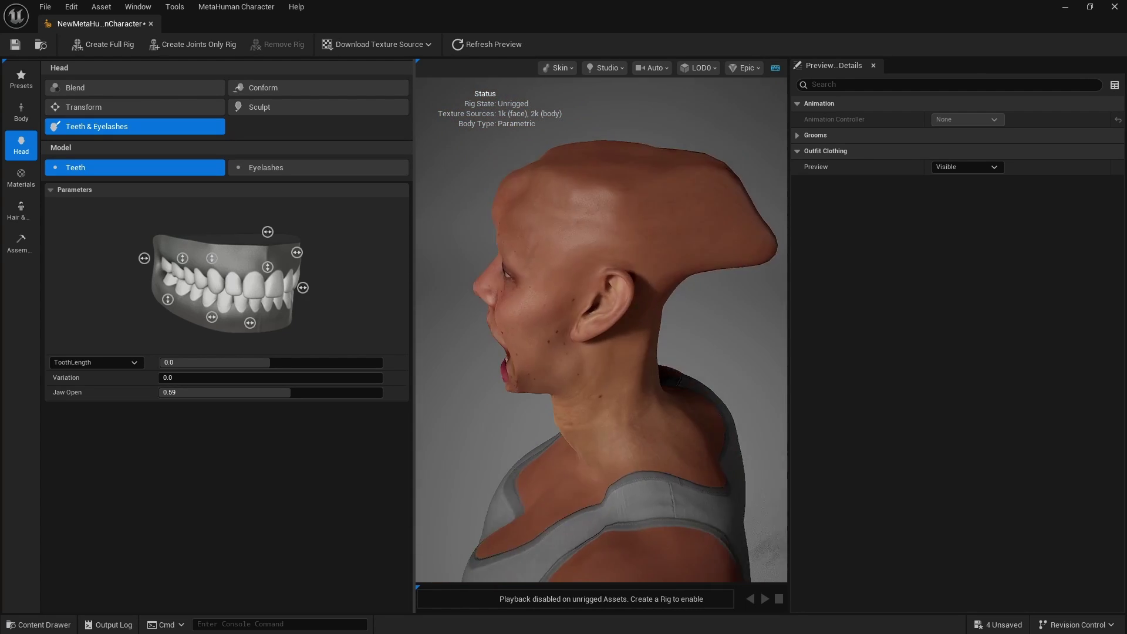
{"action": "scroll", "coordinate": [629, 347], "scroll_direction": "up", "scroll_amount": 4}
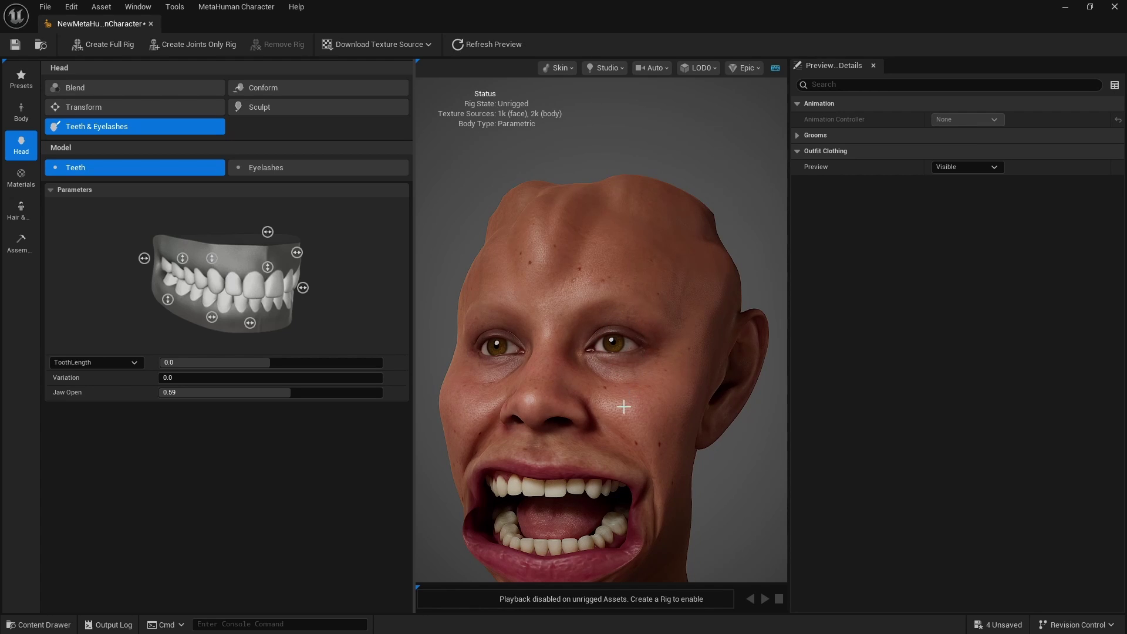
{"action": "middle_click_drag", "start_coordinate": [623, 406], "coordinate": [634, 331]}
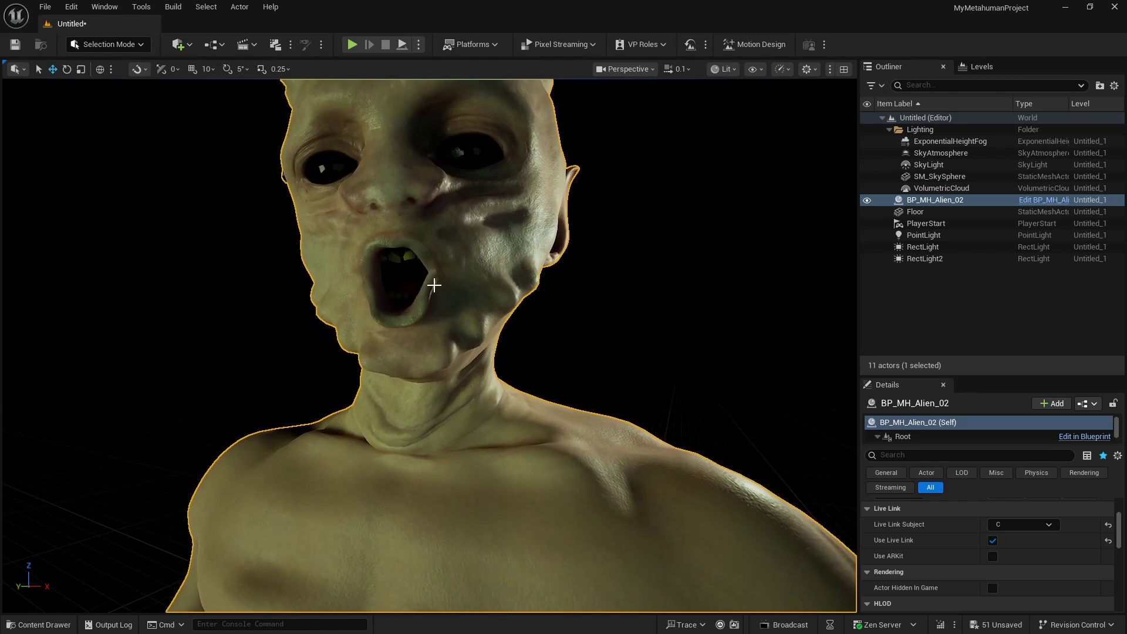
Step: Examine the live-animated BP_MH_Alien_02 character's face and upper body in the level, from close up and farther back
{"action": "mouse_move", "coordinate": [430, 346]}
{"action": "right_mouse_down"}
{"action": "mouse_move", "coordinate": [429, 361]}
{"action": "mouse_move", "coordinate": [430, 329]}
{"action": "mouse_move", "coordinate": [430, 343]}
{"action": "right_mouse_up"}
{"action": "scroll", "coordinate": [430, 346], "scroll_direction": "up", "scroll_amount": 1}
{"action": "key", "text": "w"}
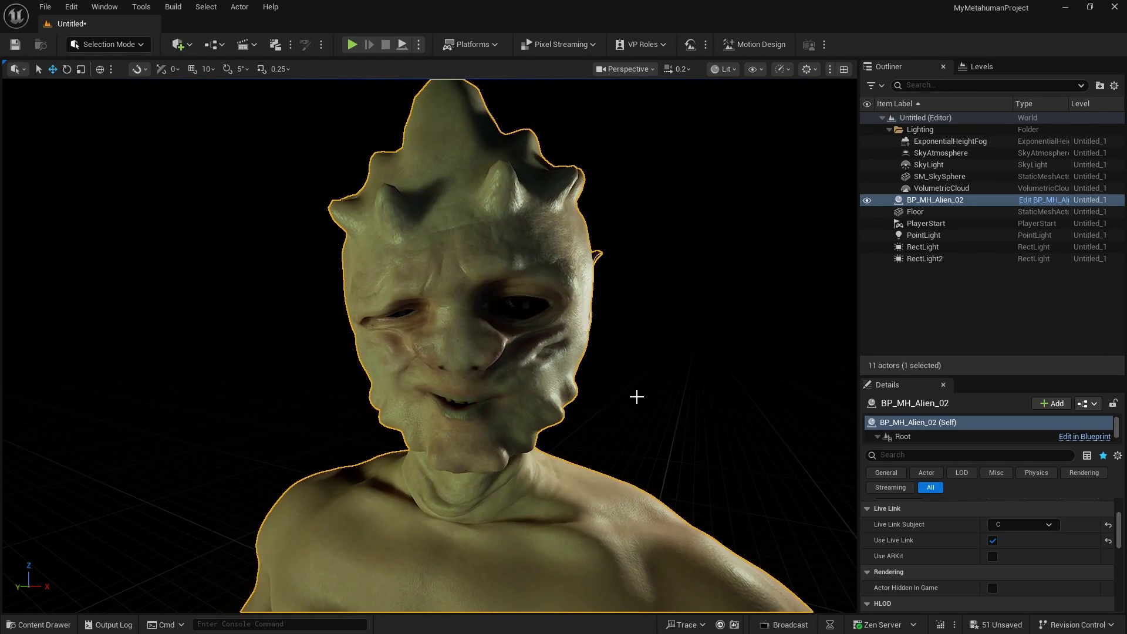
{"action": "right_click", "coordinate": [636, 397]}
{"action": "left_click", "coordinate": [602, 430]}
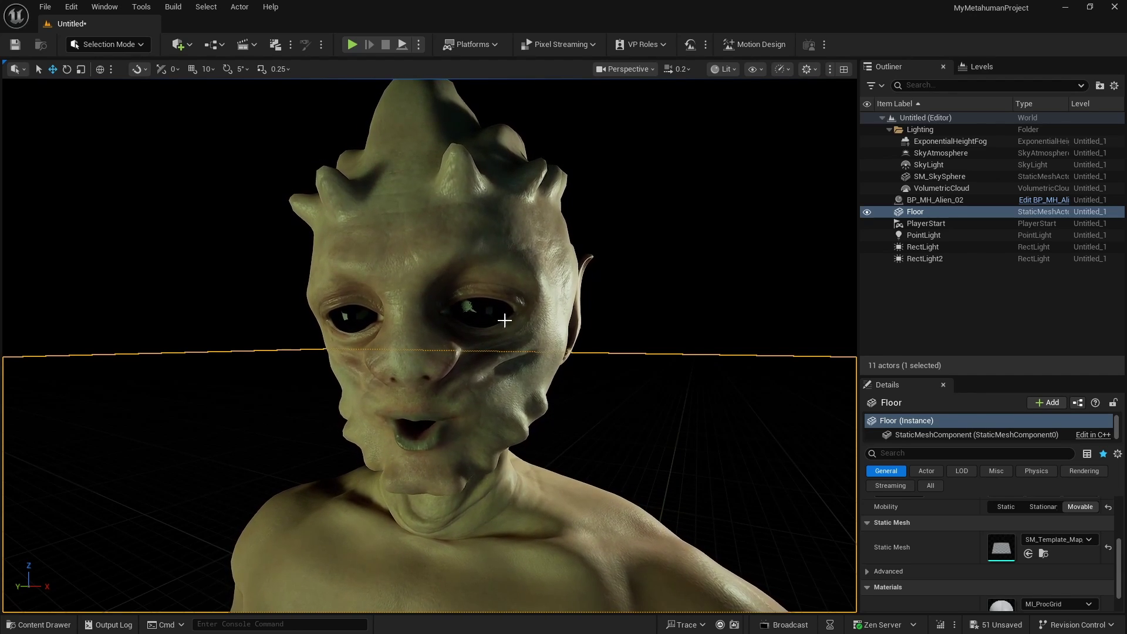
{"action": "right_click_drag", "start_coordinate": [604, 373], "coordinate": [616, 367]}
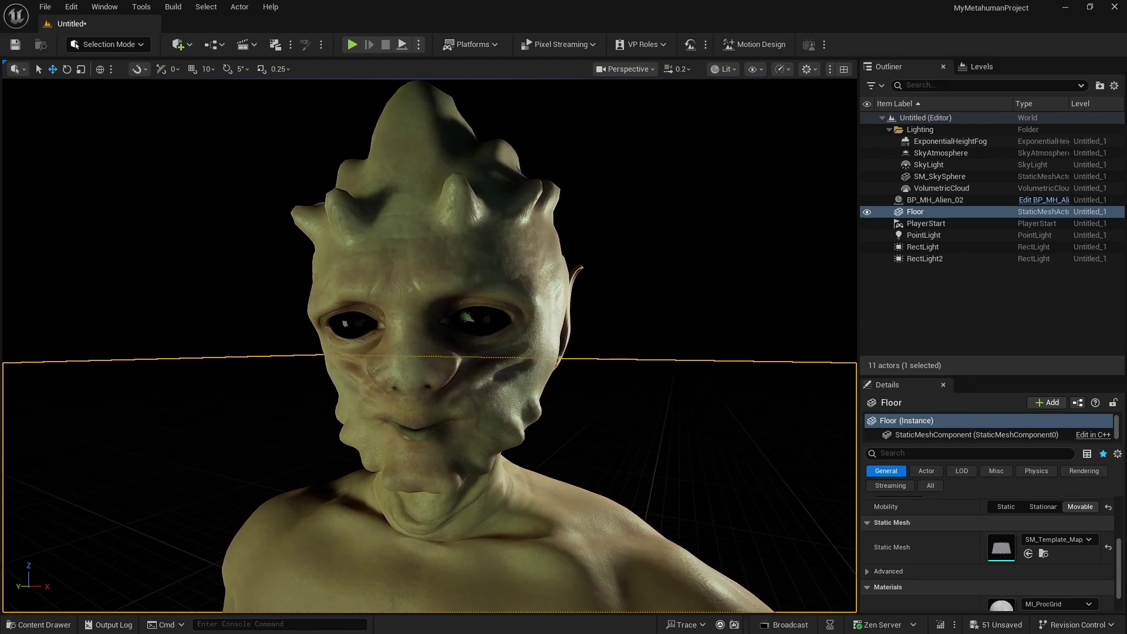
{"action": "scroll", "coordinate": [616, 367], "scroll_direction": "down", "scroll_amount": 5}
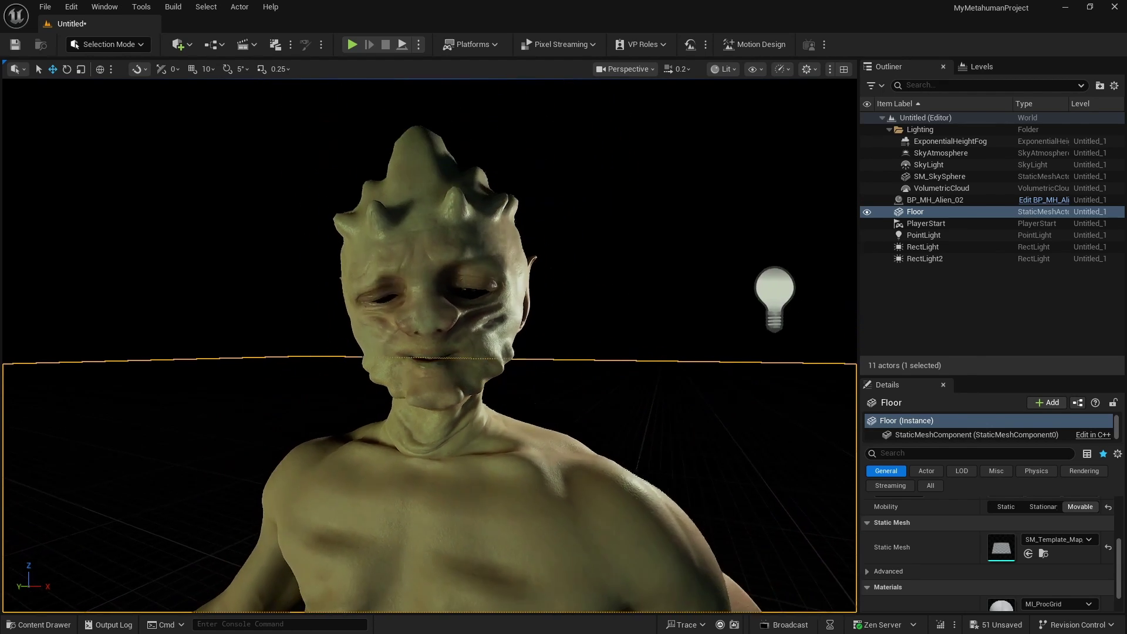
{"action": "right_click_drag", "start_coordinate": [604, 373], "coordinate": [604, 374]}
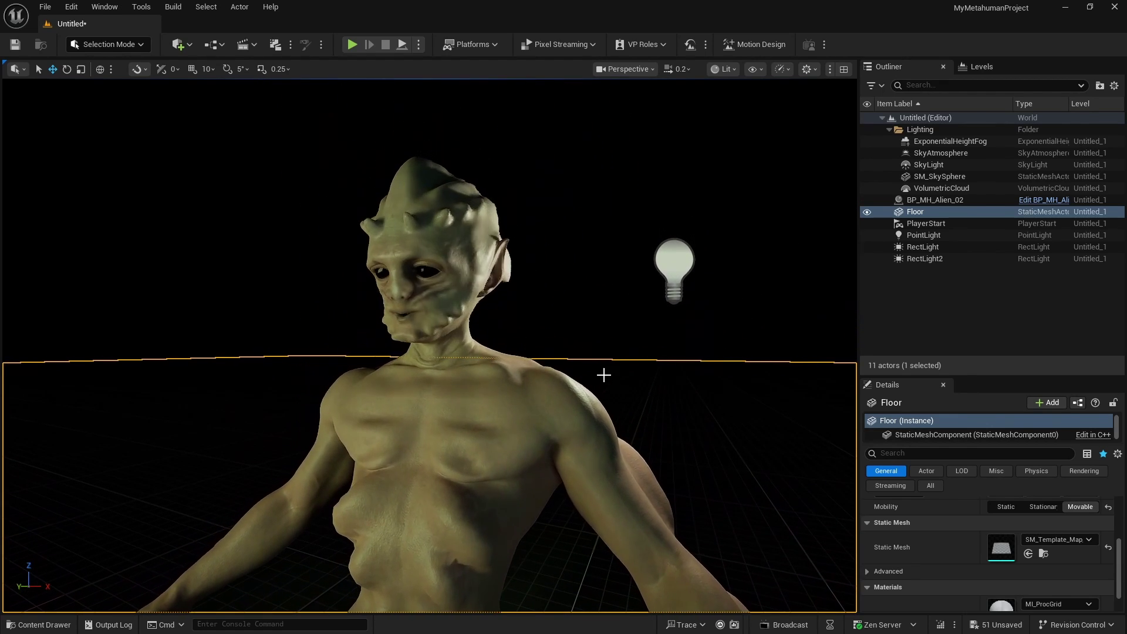